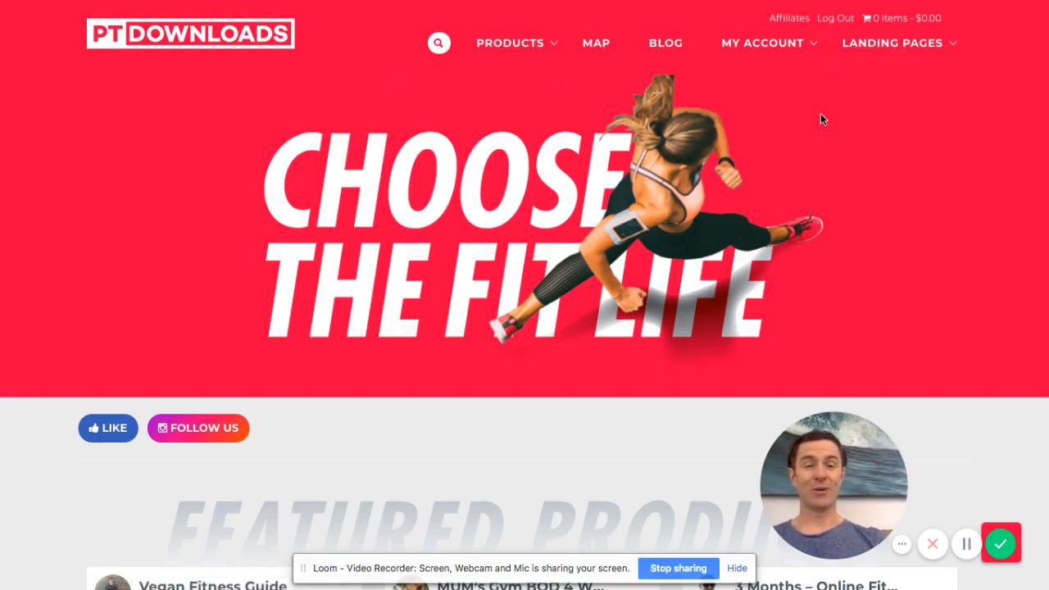
Open the form for creating a new landing page
mouse_move(778, 51)
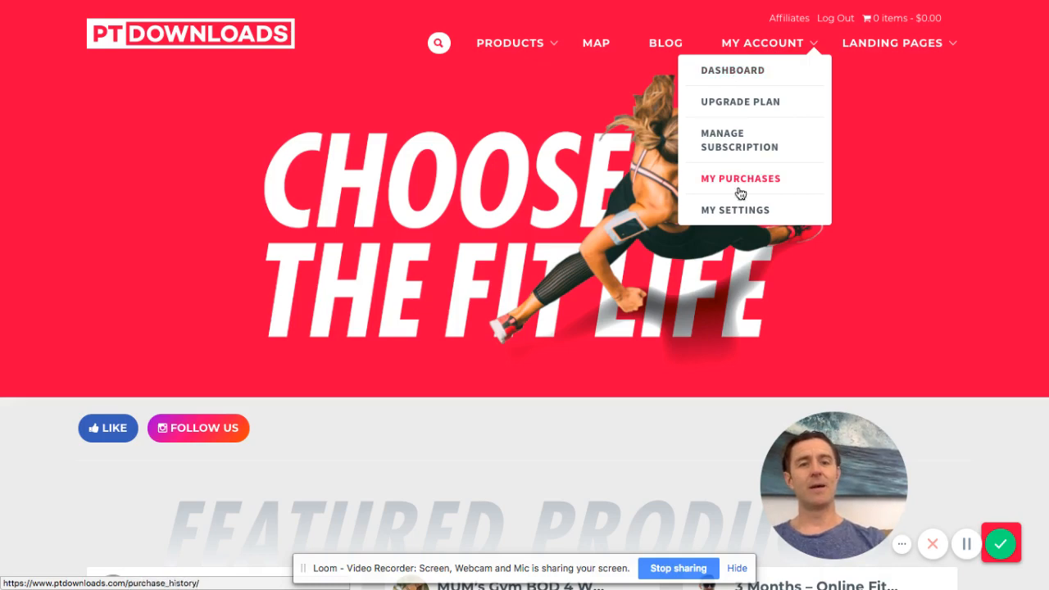
mouse_move(857, 53)
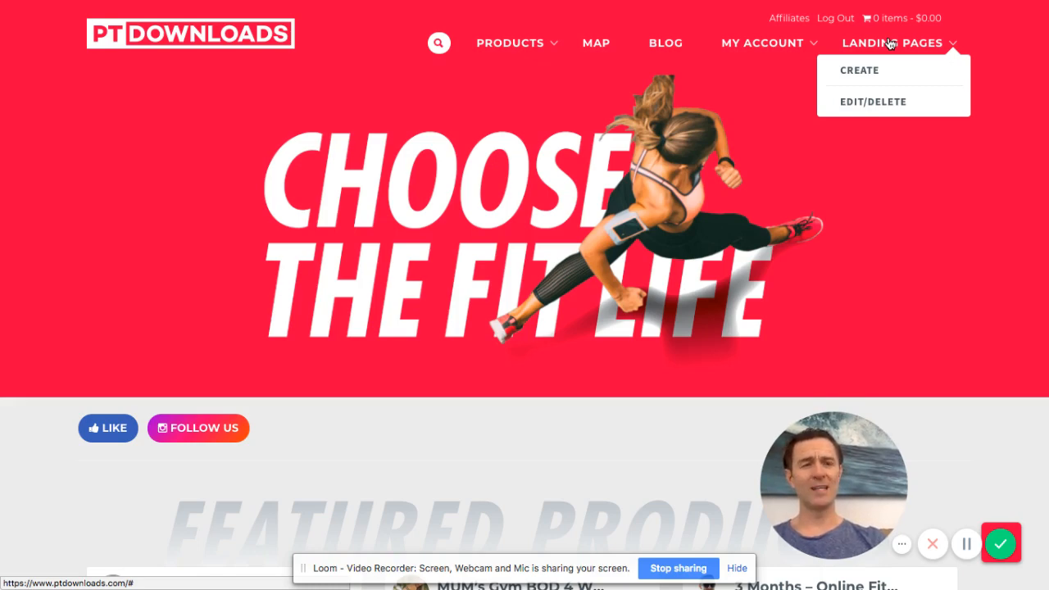
click(861, 72)
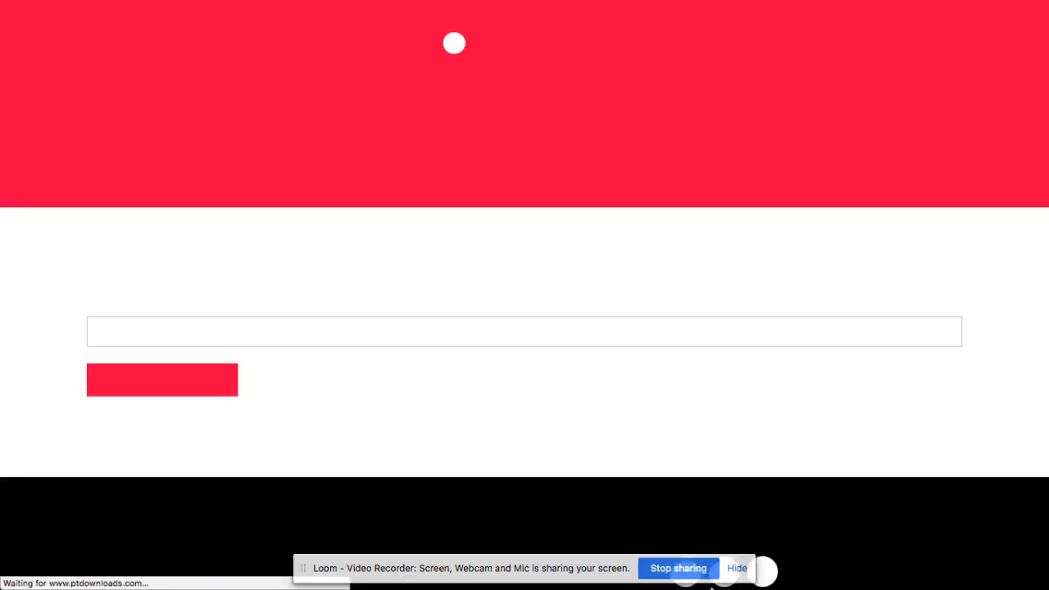
Quit the iTunes application running in the background
mouse_move(720, 580)
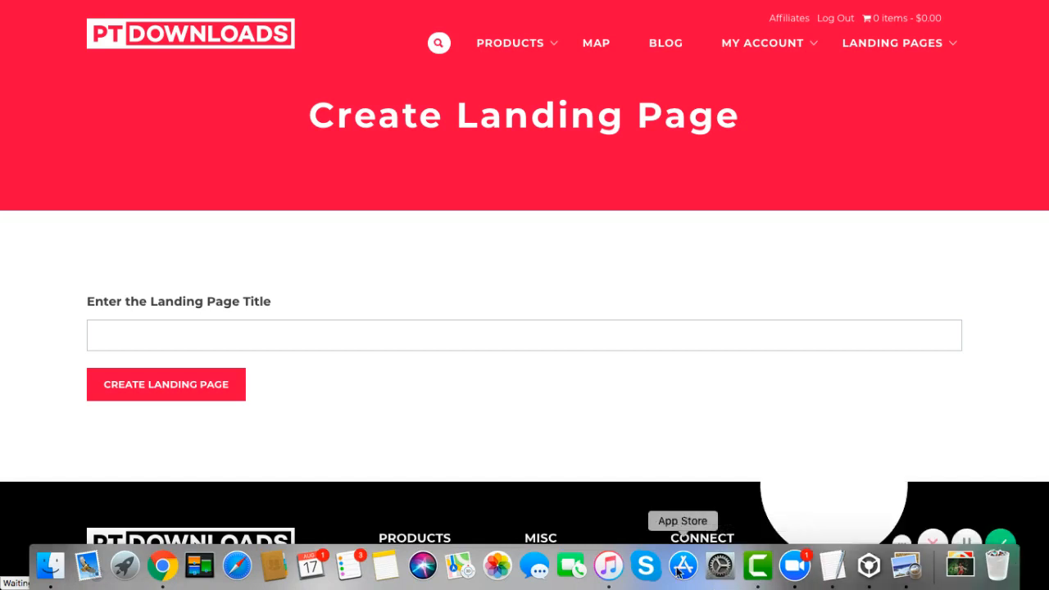
right_click(617, 576)
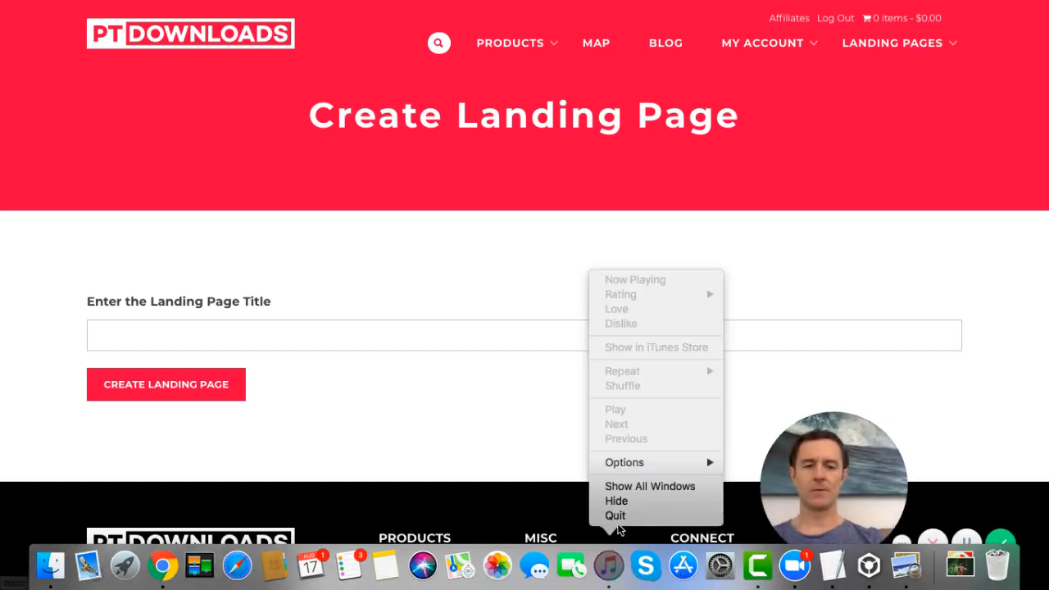
click(615, 515)
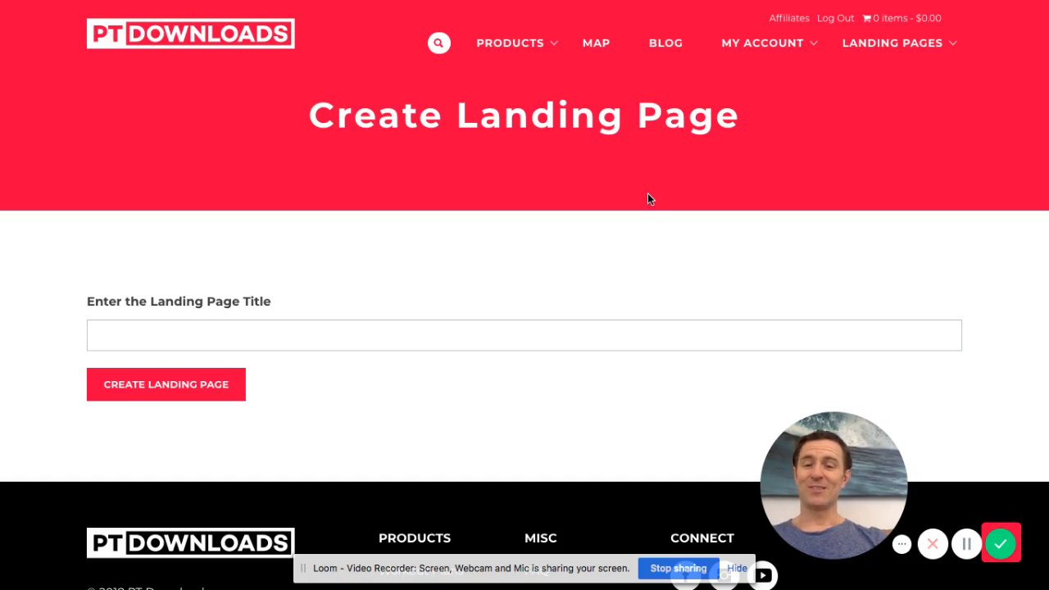
Create a landing page titled "Test Sales Lead Capture Page" and hide the screen-sharing notice
click(148, 335)
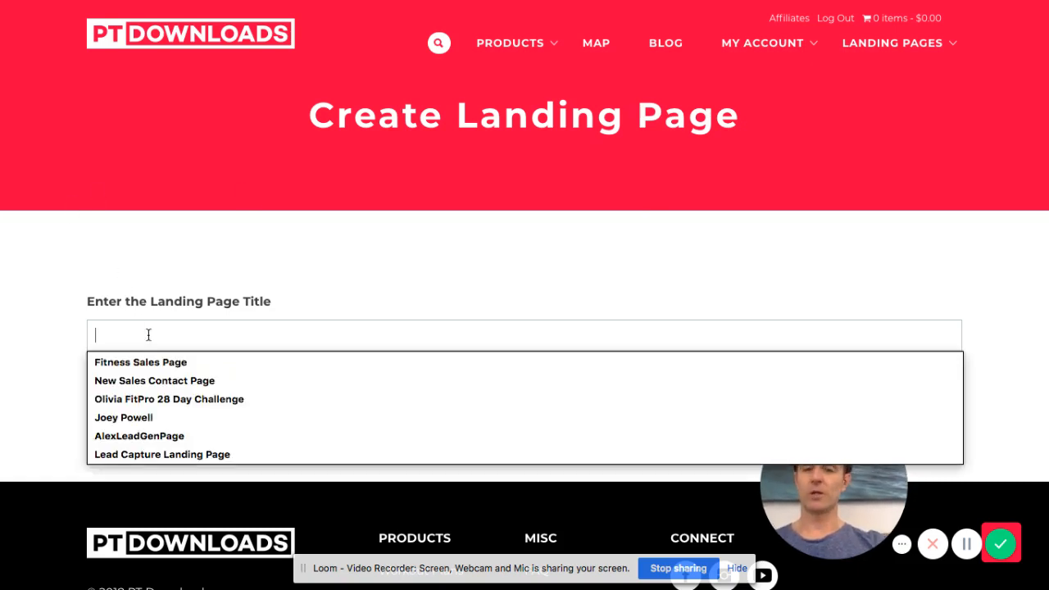
text(Test)
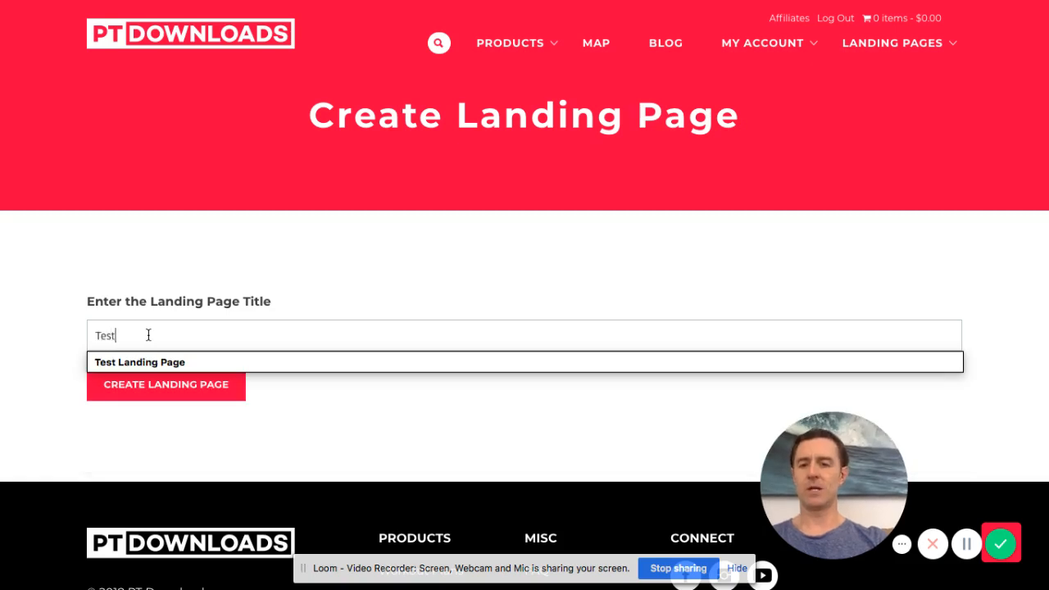
text( Sales )
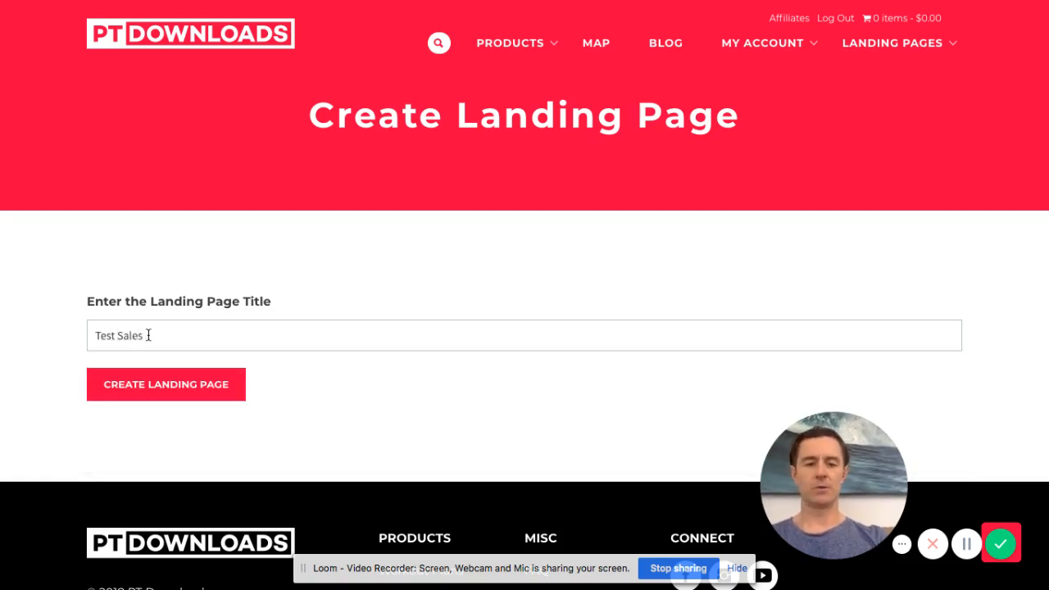
text(Lead Capt)
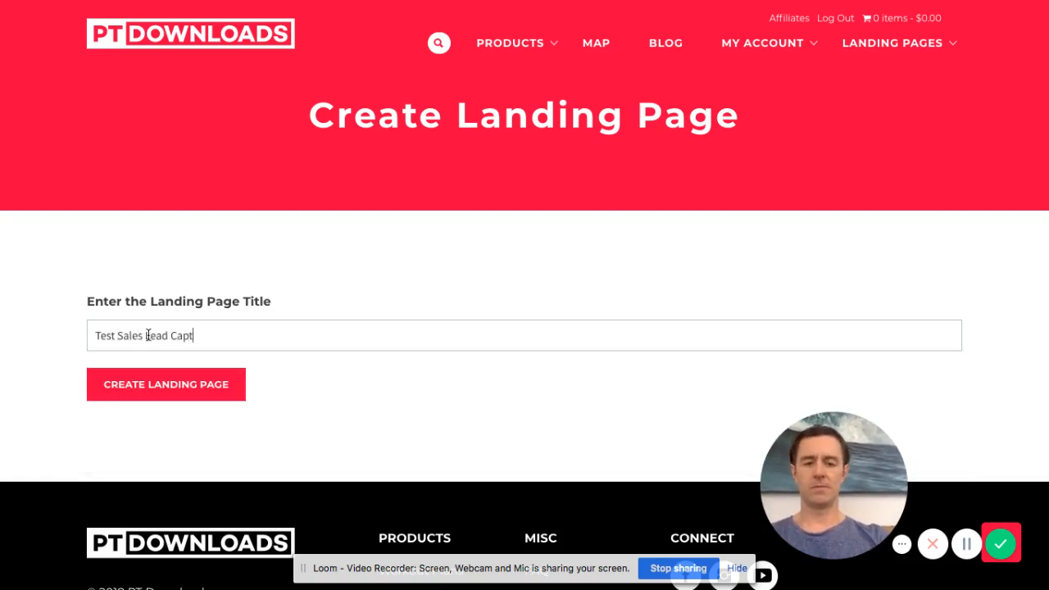
text(ure Page)
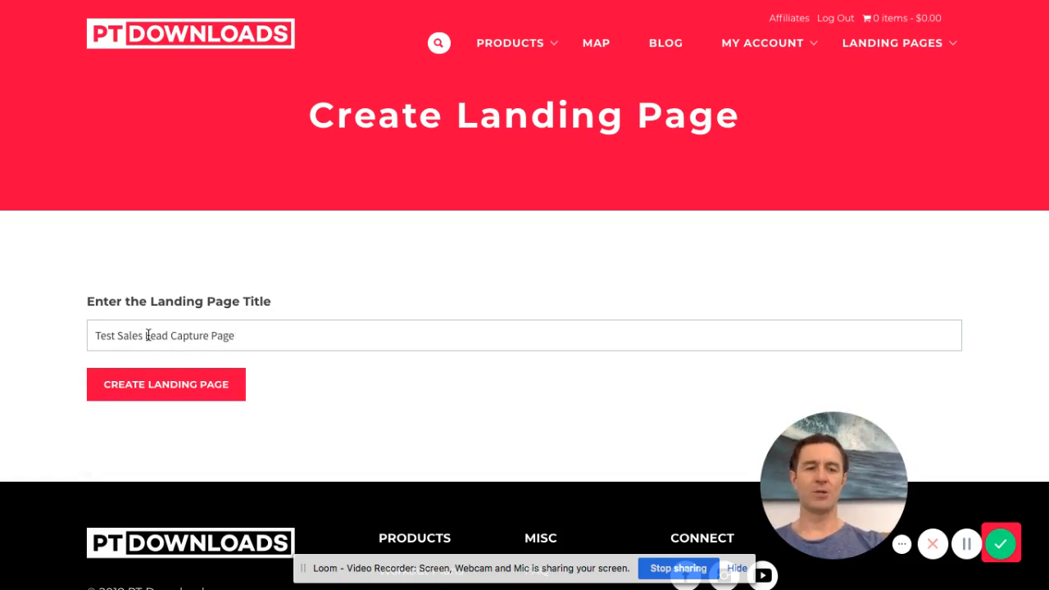
click(154, 392)
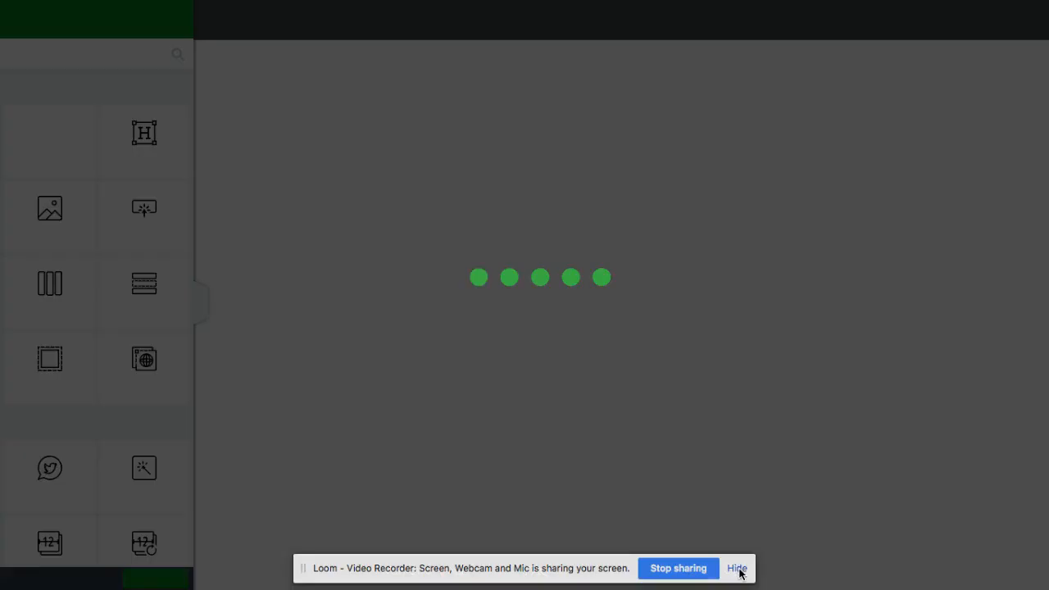
click(737, 569)
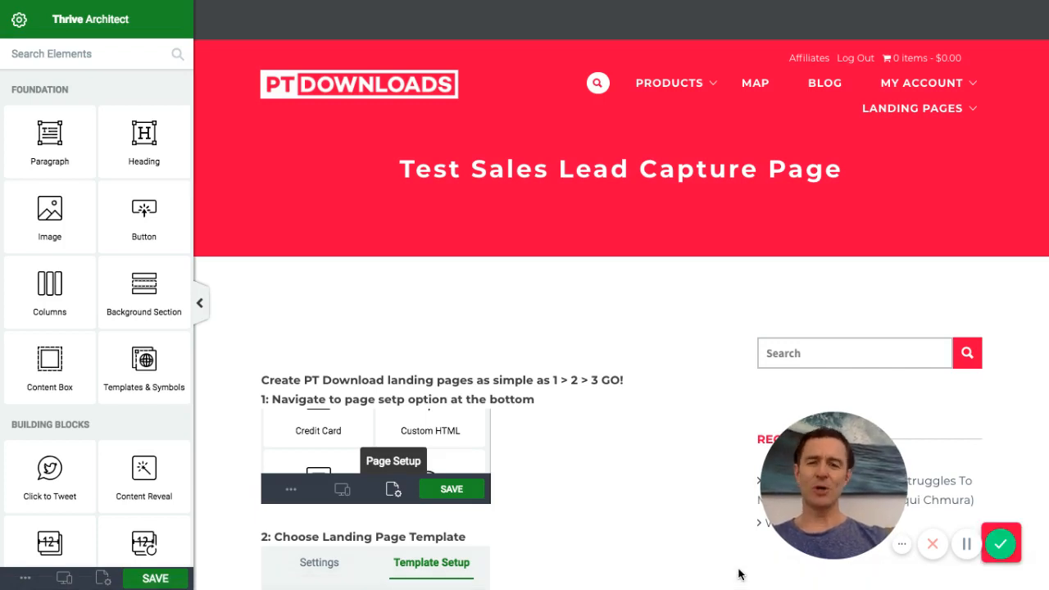
Open the landing page template library from the editor's page setup options
scroll(635, 438, down, 3)
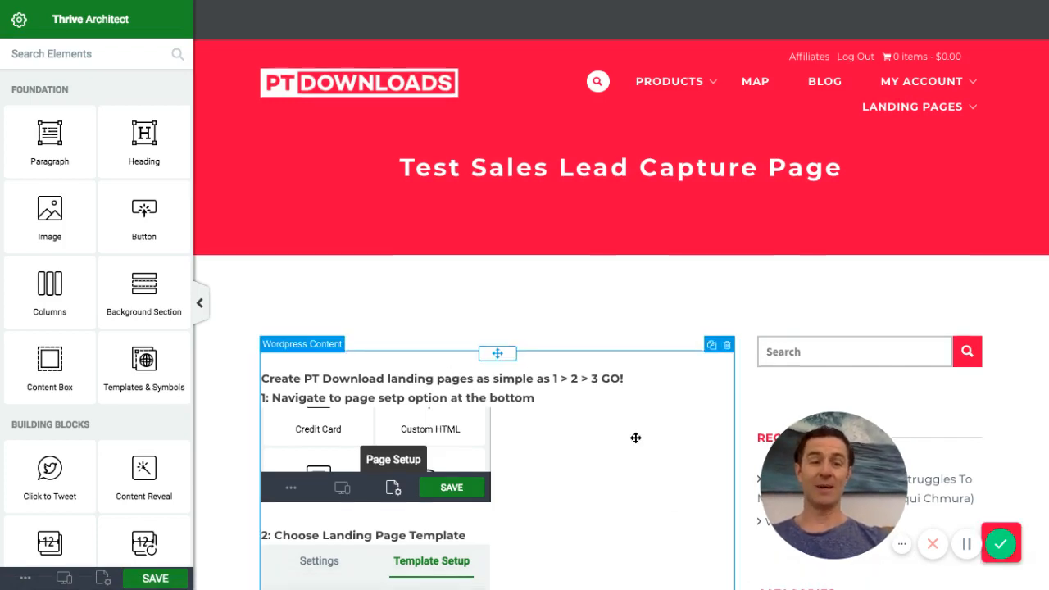
scroll(635, 438, down, 1)
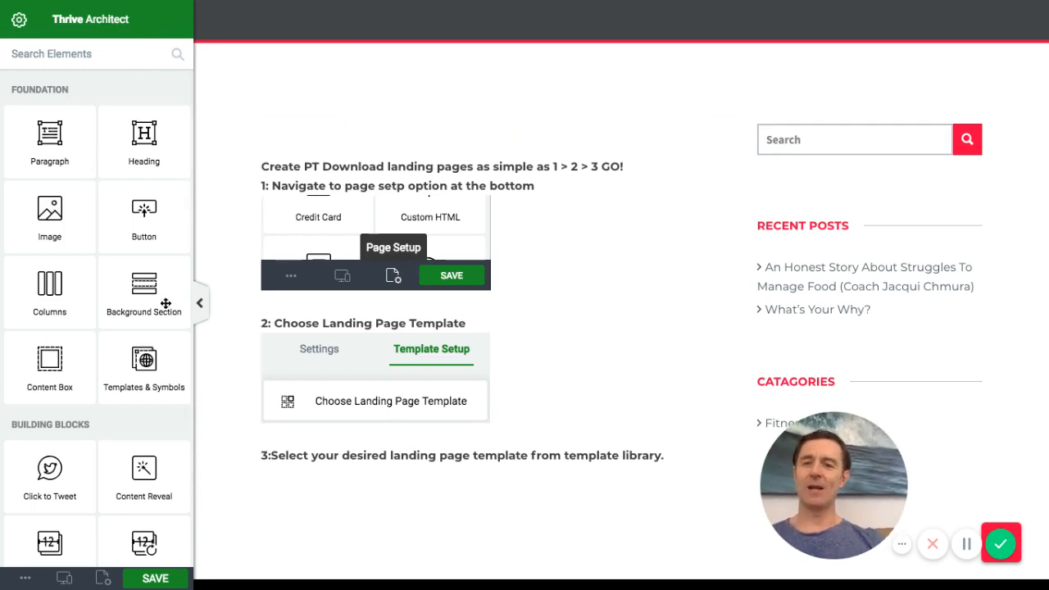
scroll(101, 293, down, 8)
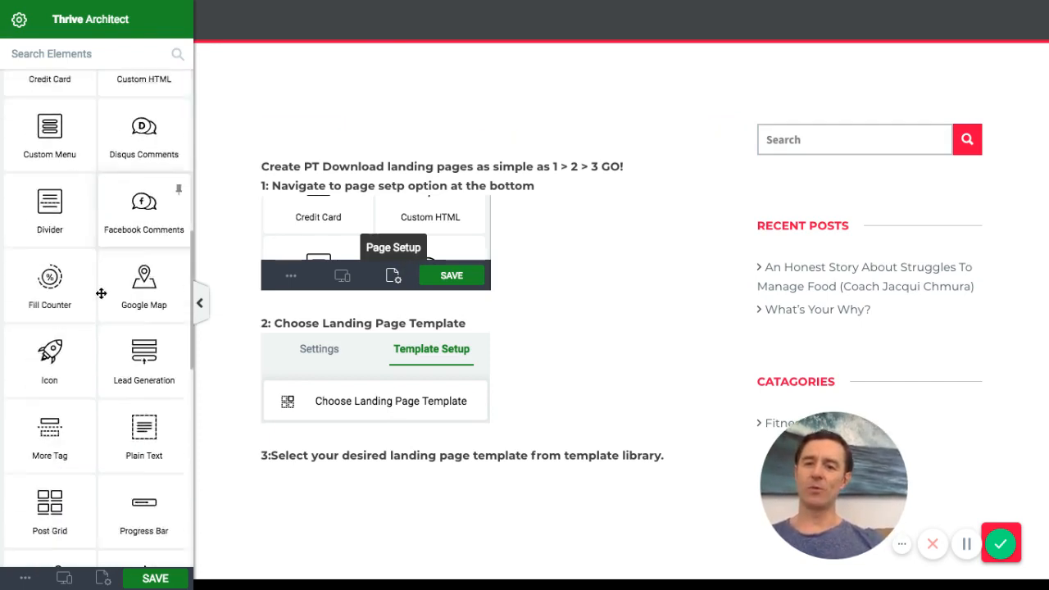
scroll(101, 293, down, 9)
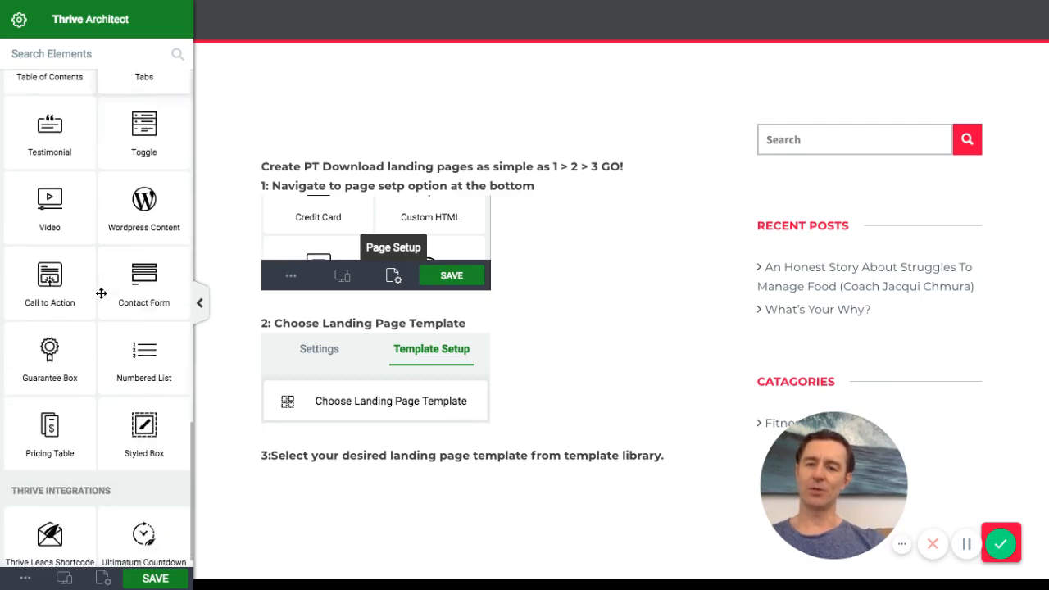
scroll(101, 293, up, 15)
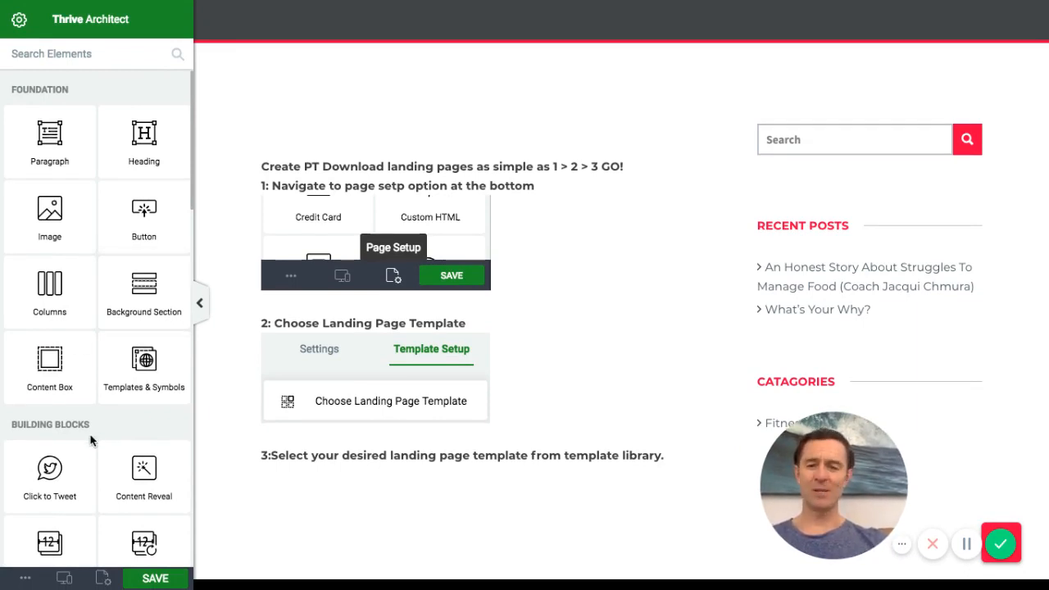
click(103, 578)
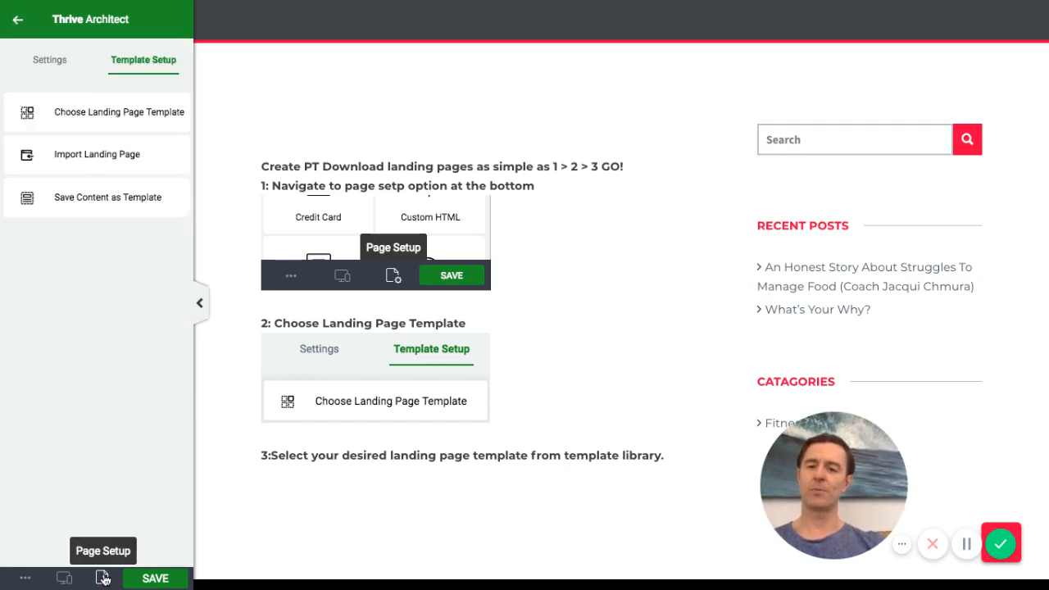
click(59, 116)
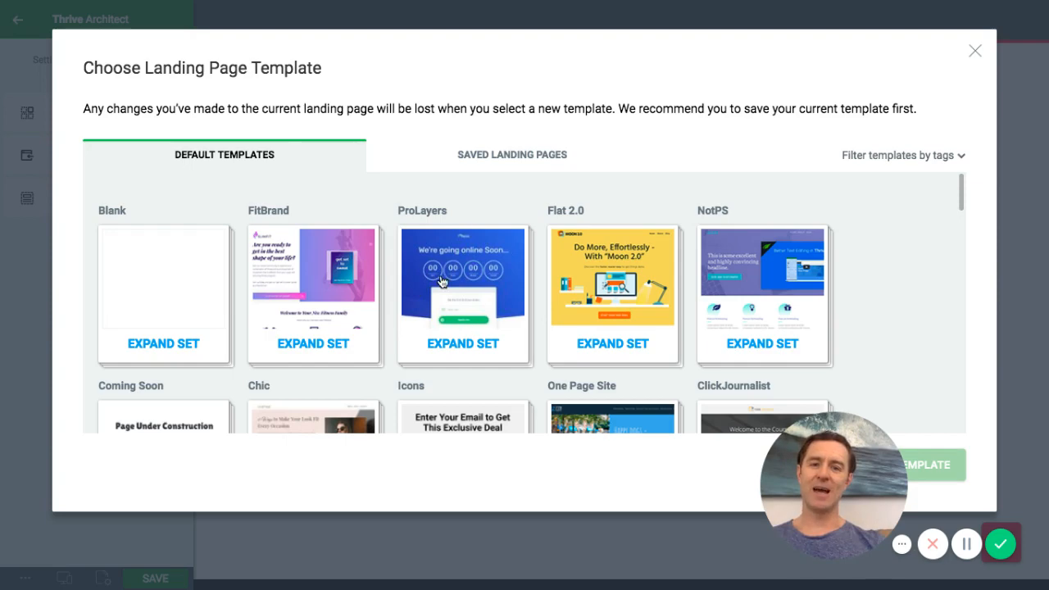
Browse the full collection of default landing page template sets
scroll(421, 310, down, 2)
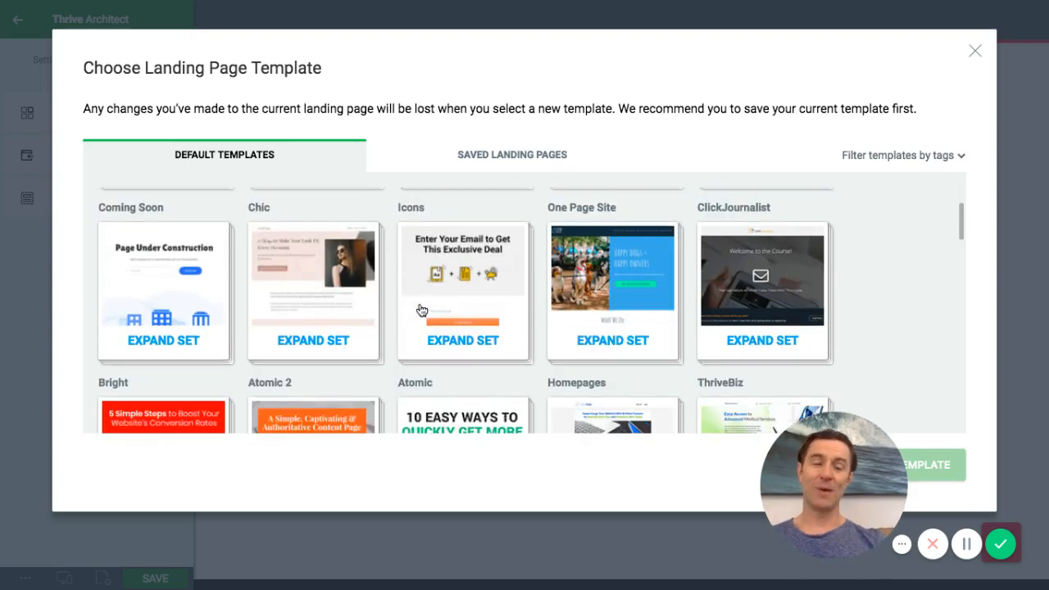
scroll(422, 310, down, 4)
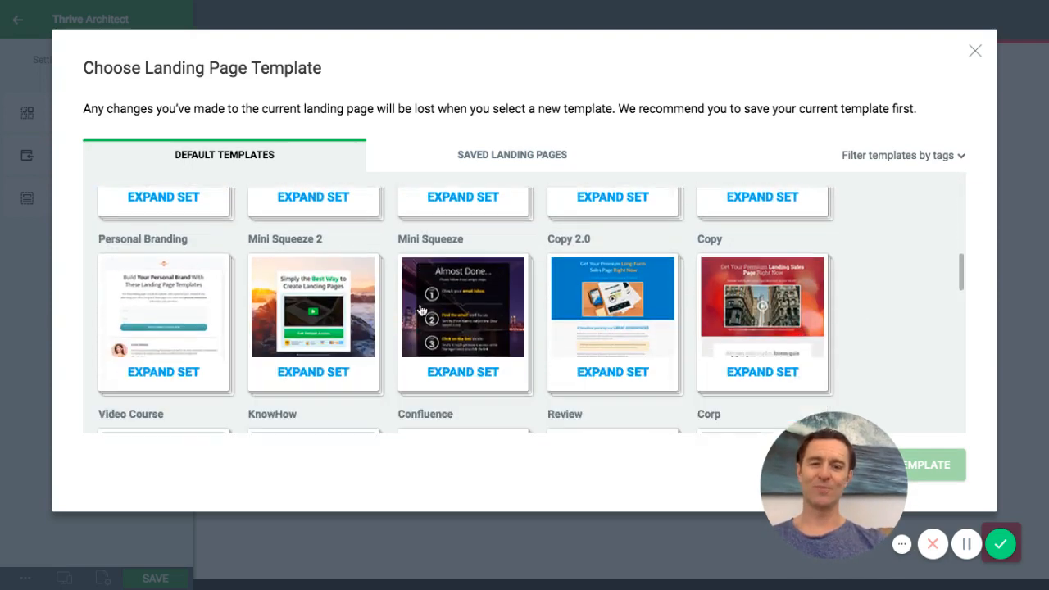
scroll(422, 310, down, 3)
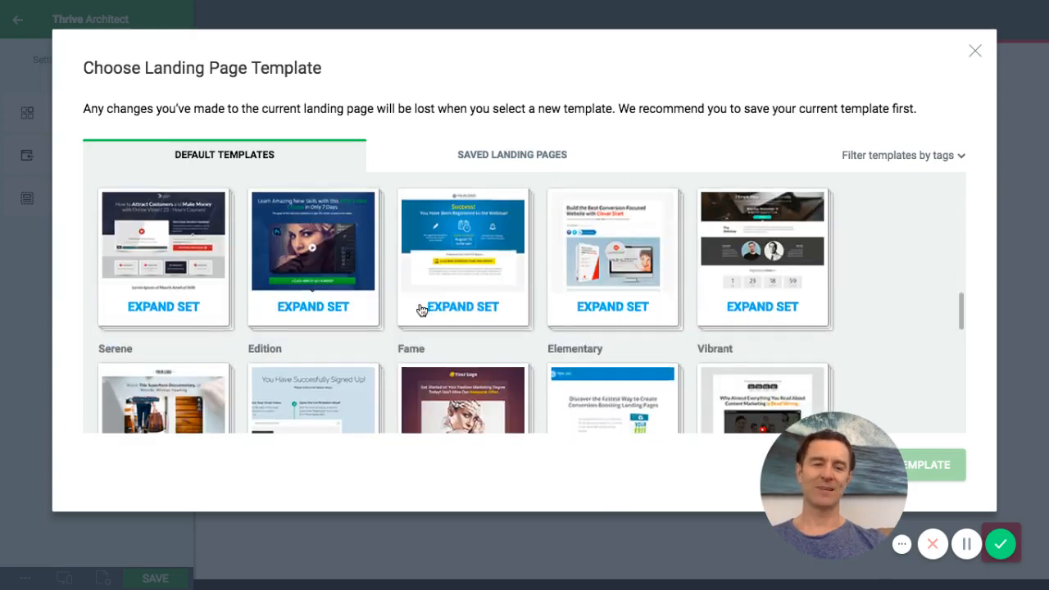
scroll(421, 310, down, 2)
scroll(421, 310, down, 1)
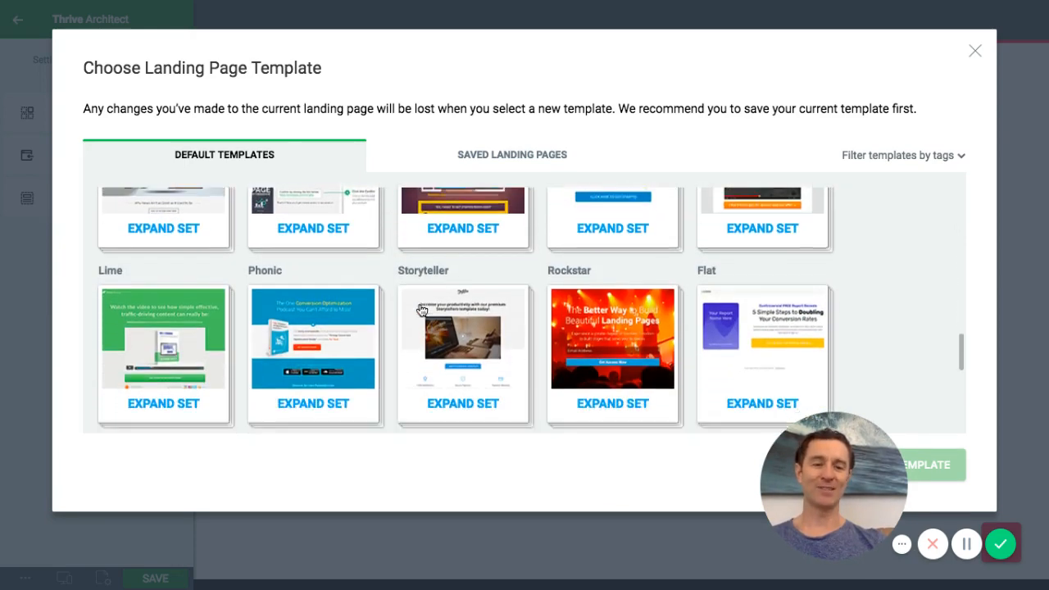
scroll(422, 310, down, 2)
scroll(421, 310, down, 2)
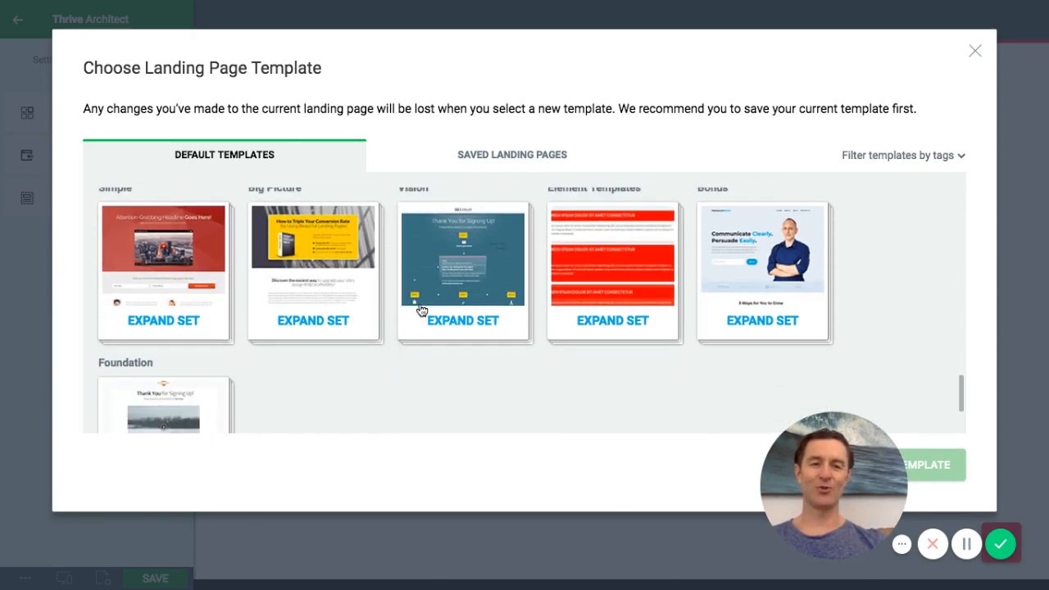
scroll(421, 309, up, 8)
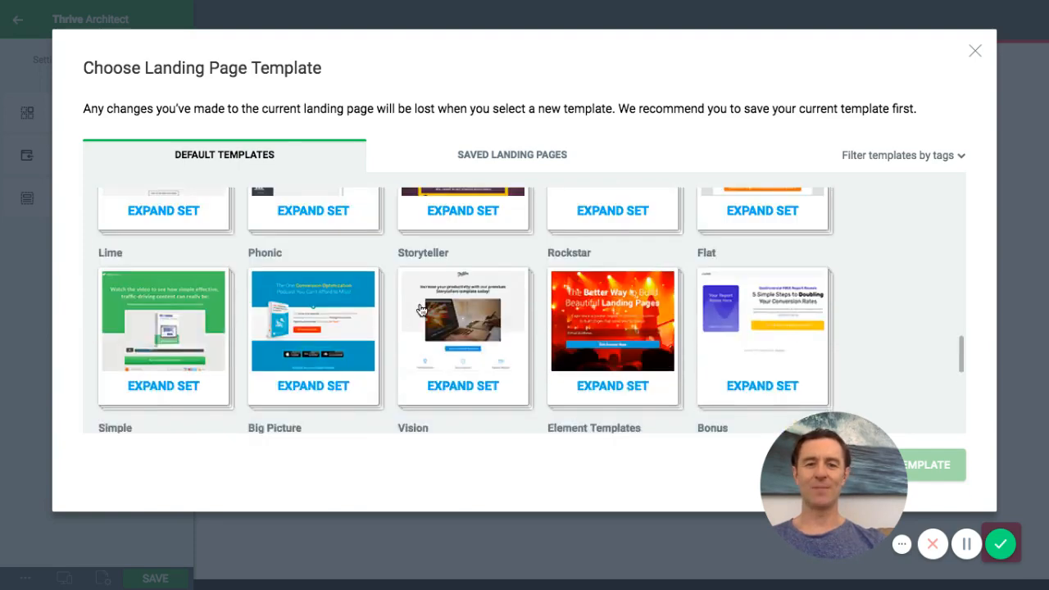
scroll(421, 310, up, 10)
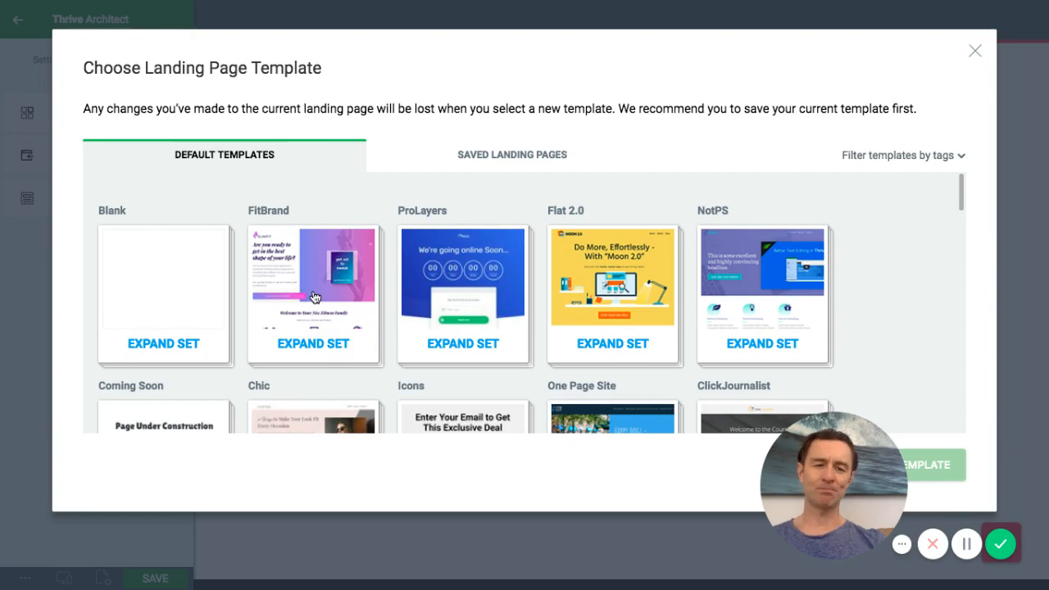
Expand the FitBrand set and apply its FitBrand Homepage template to the page
click(315, 296)
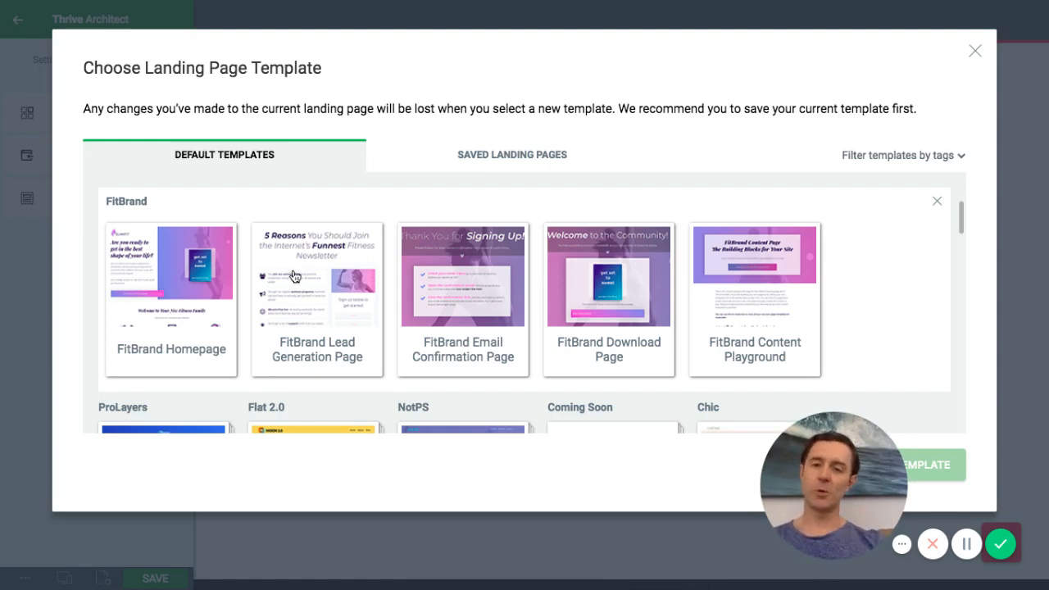
click(168, 305)
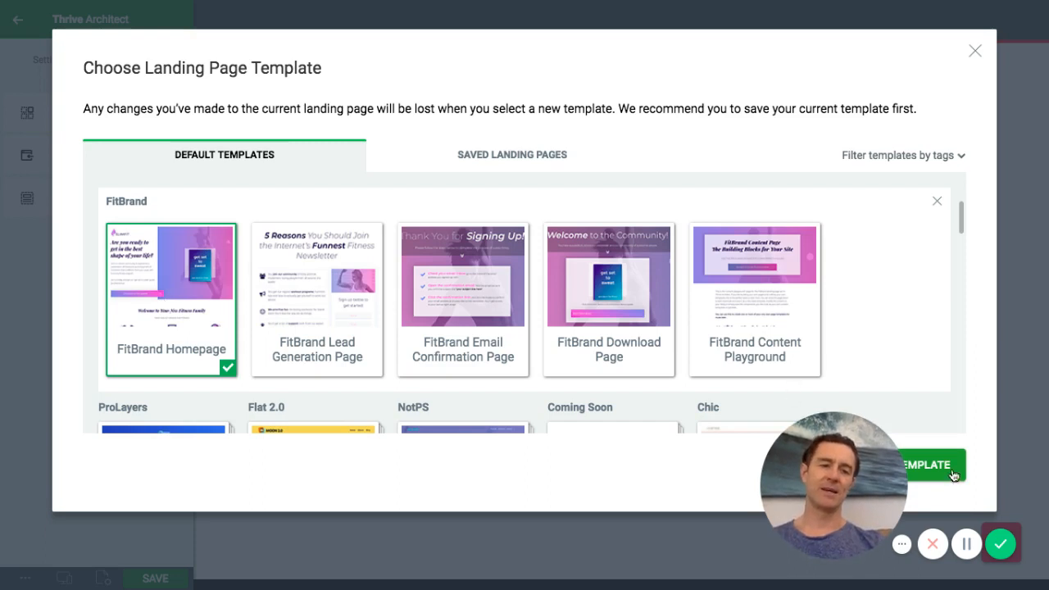
drag(841, 492, 710, 516)
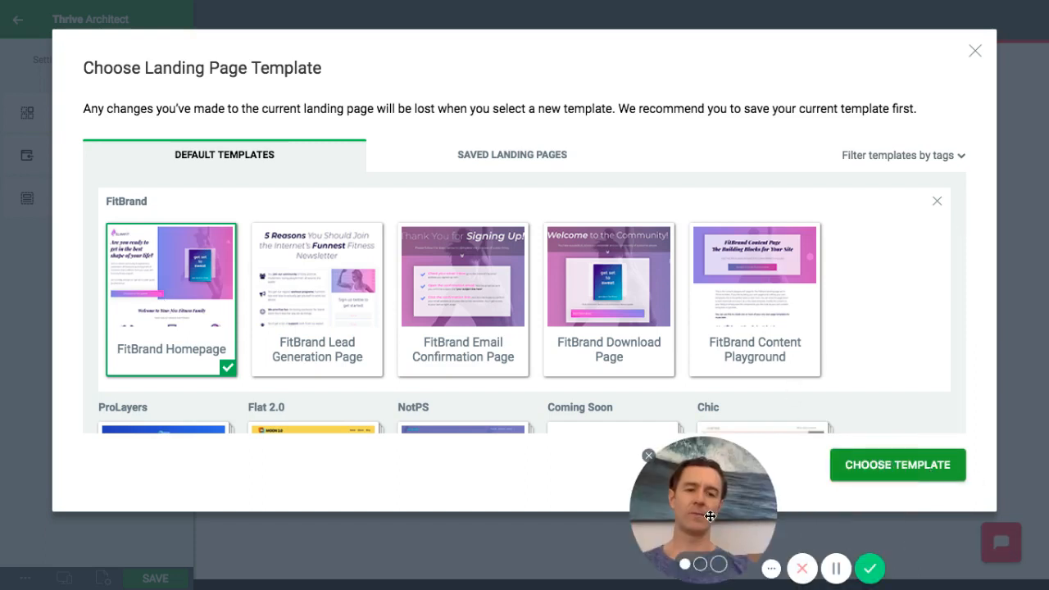
click(891, 470)
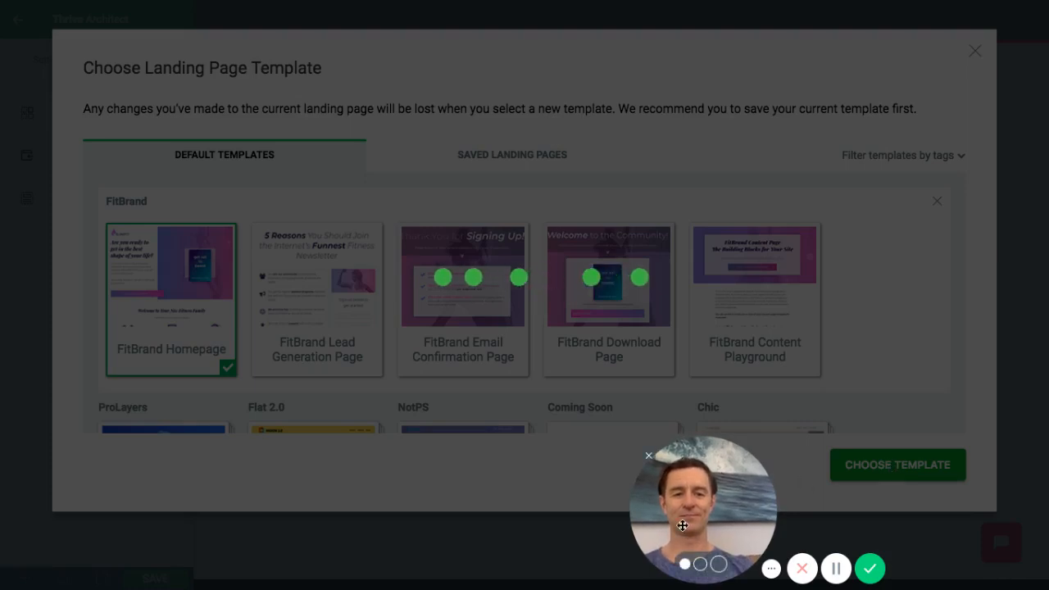
drag(720, 508, 826, 484)
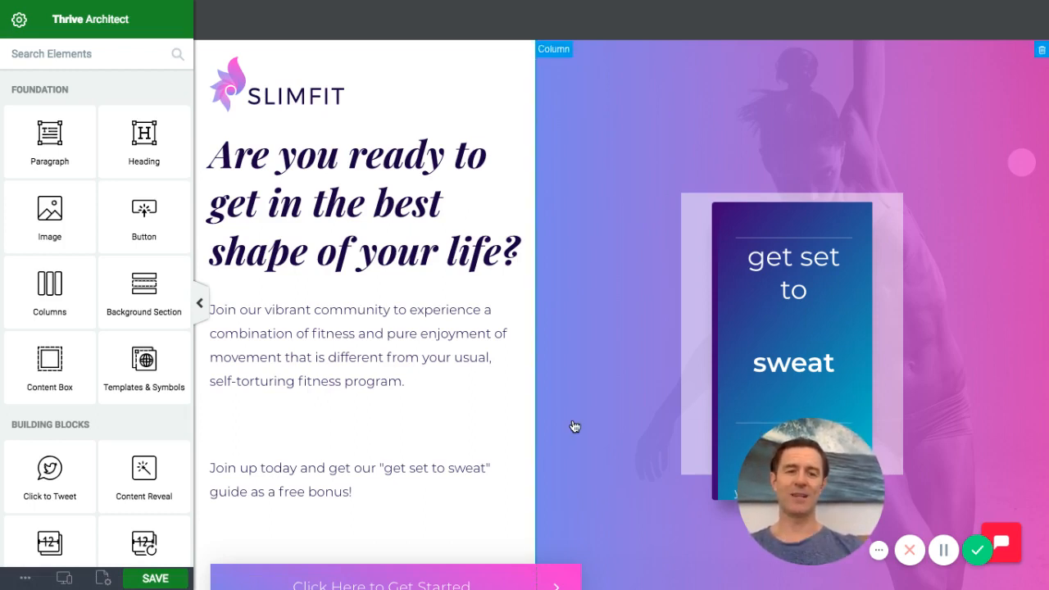
Examine the applied FitBrand template's sections from the headline down to the footer and return to the page start
scroll(575, 427, down, 6)
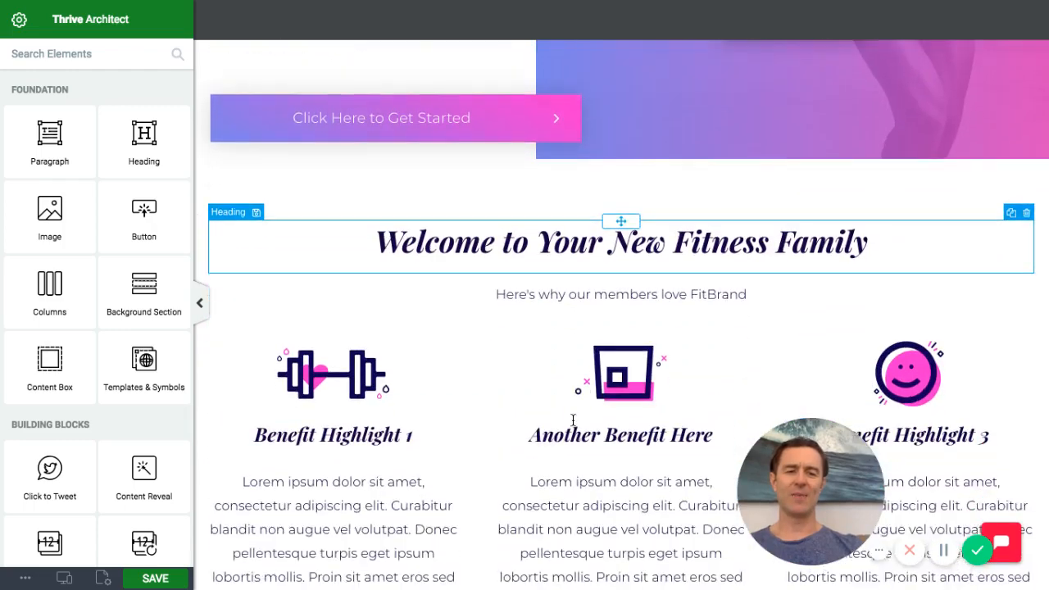
scroll(573, 420, down, 5)
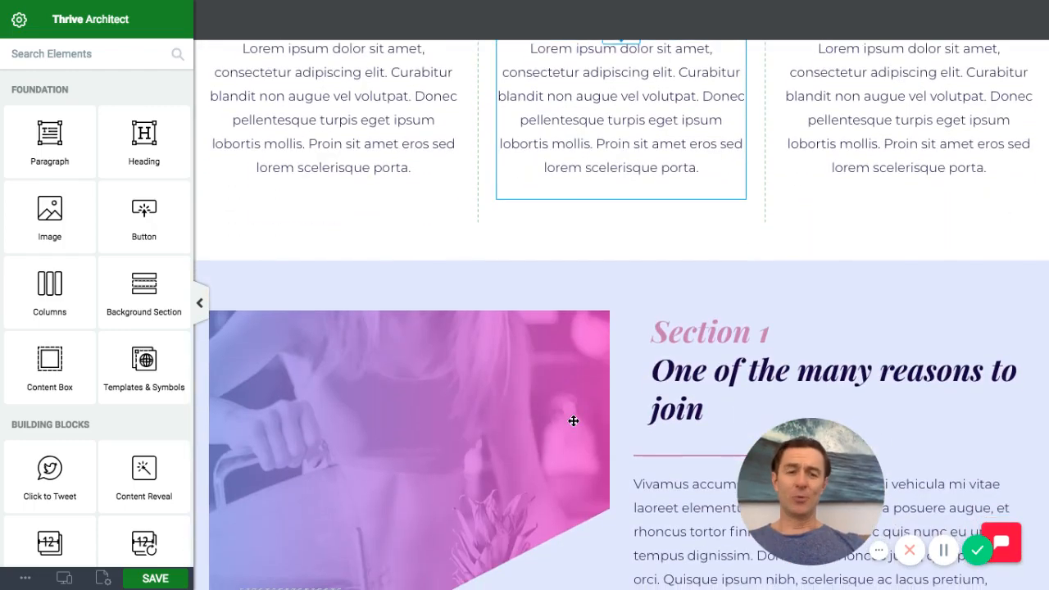
scroll(573, 420, down, 6)
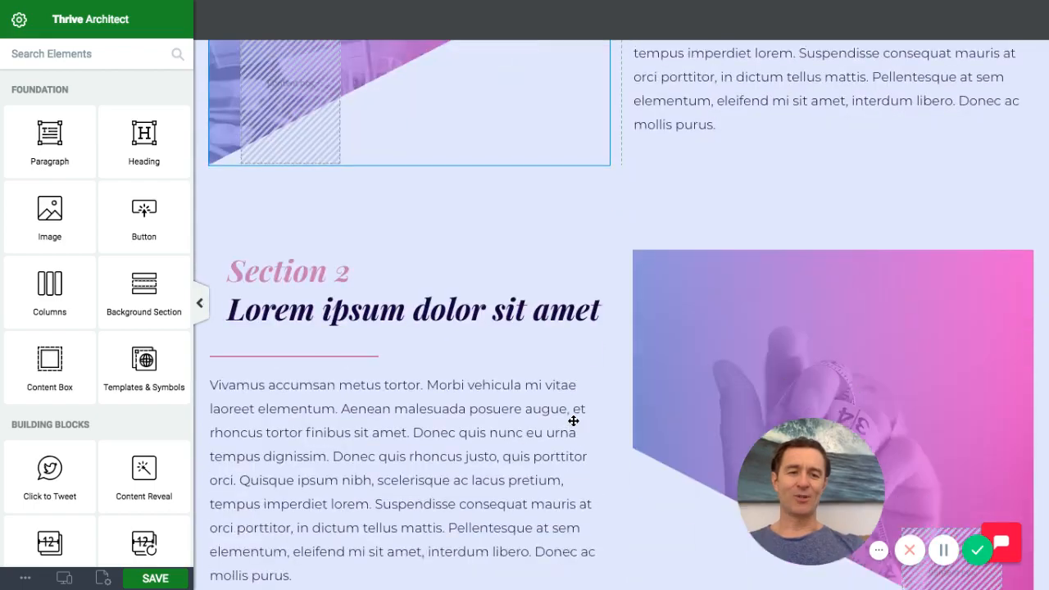
scroll(573, 420, down, 4)
scroll(573, 420, up, 3)
scroll(573, 421, down, 2)
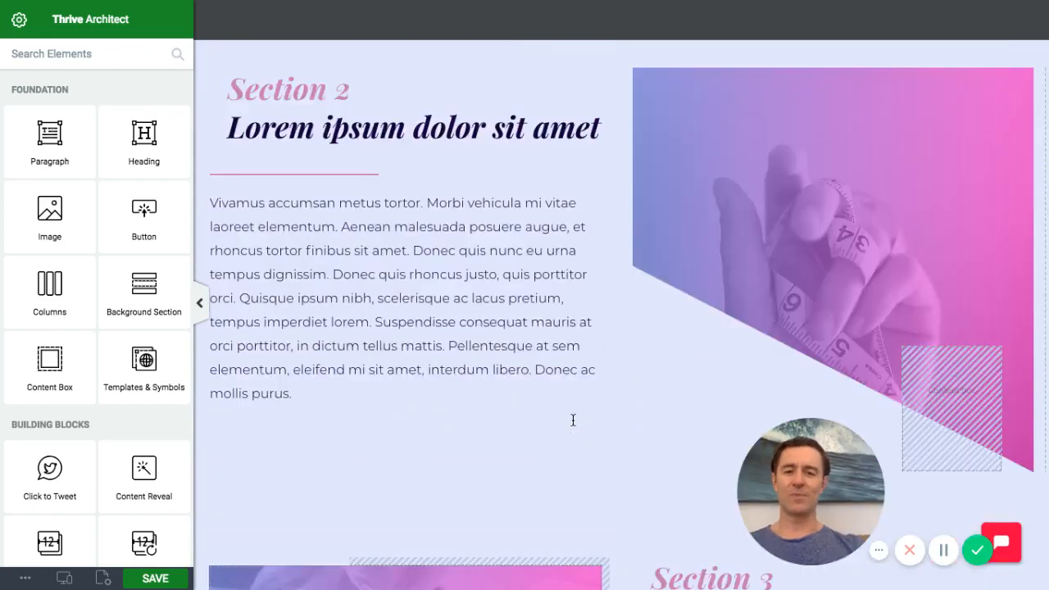
scroll(573, 420, down, 15)
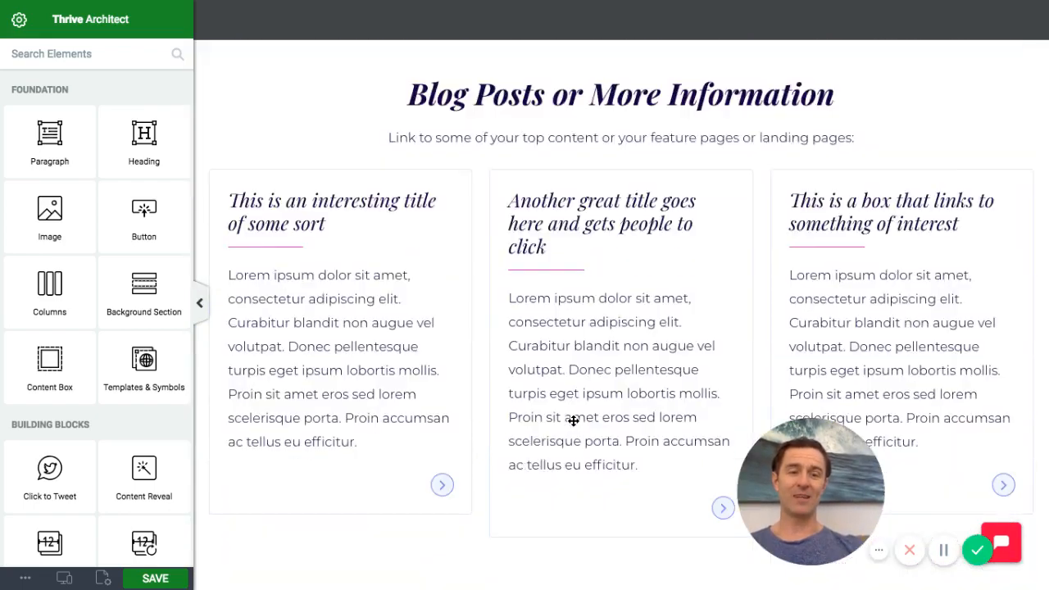
scroll(573, 421, down, 6)
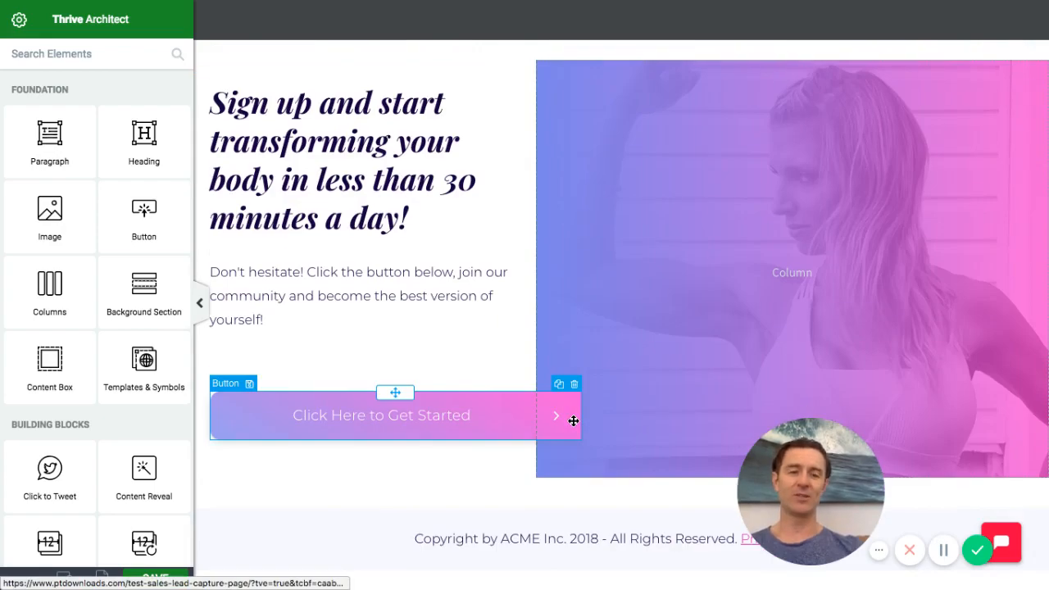
scroll(573, 421, up, 14)
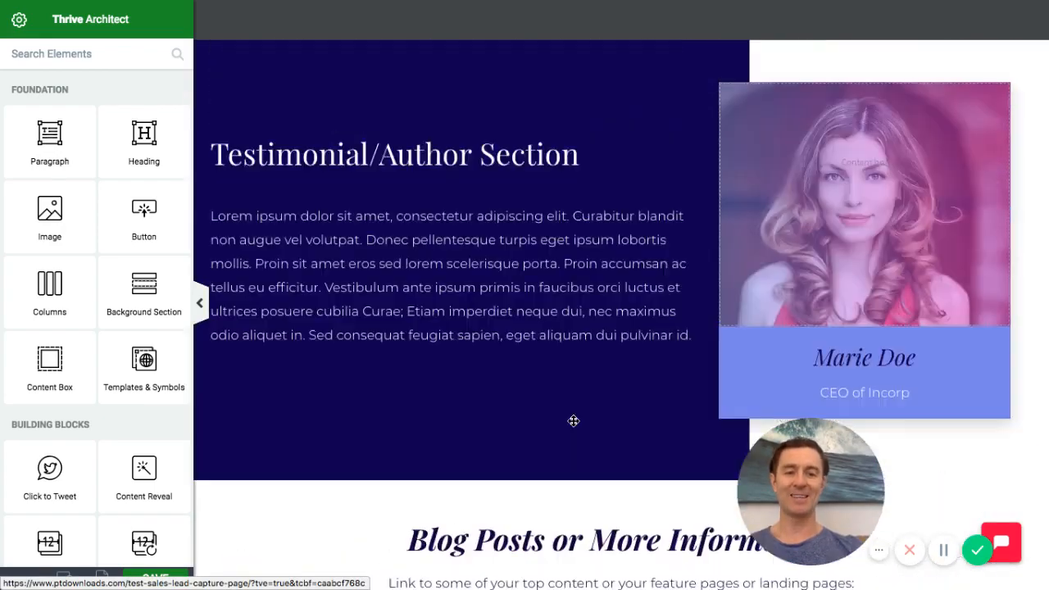
scroll(573, 420, up, 15)
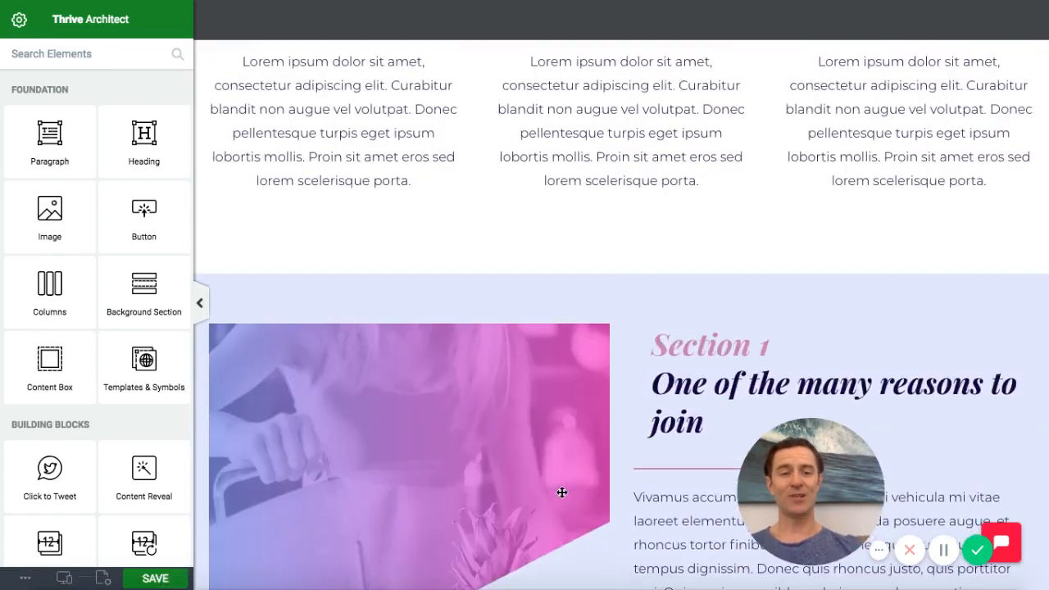
scroll(599, 318, up, 10)
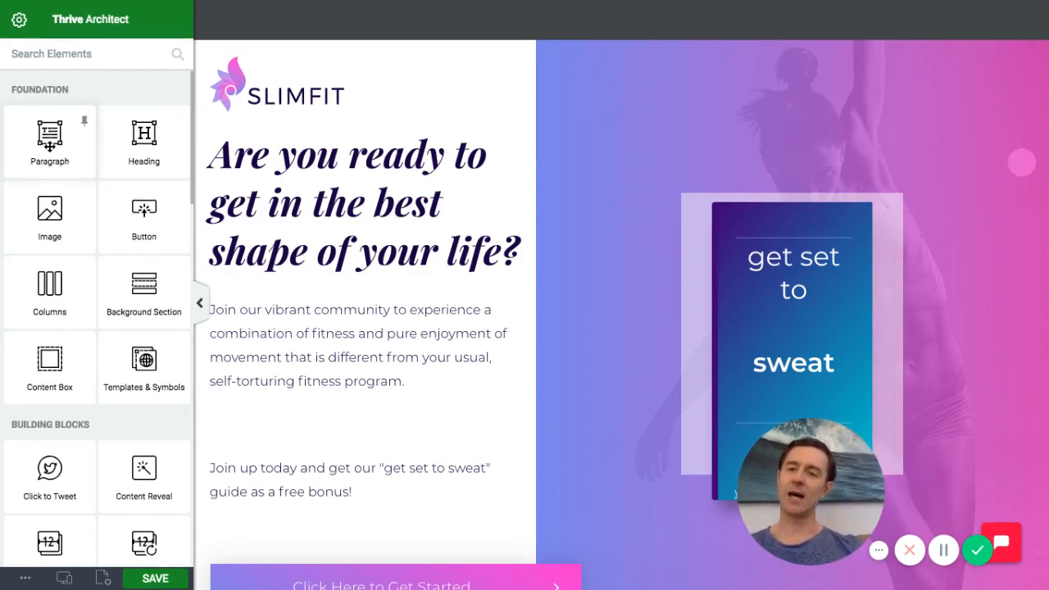
Add a paragraph element between the logo and the main headline, and delete that paragraph
drag(49, 146, 342, 133)
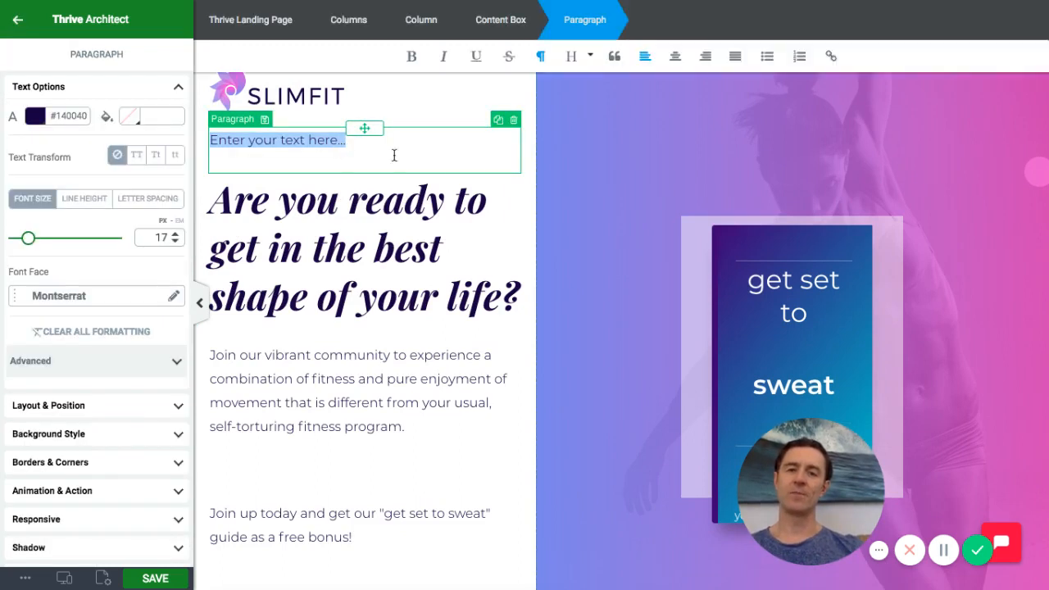
click(514, 121)
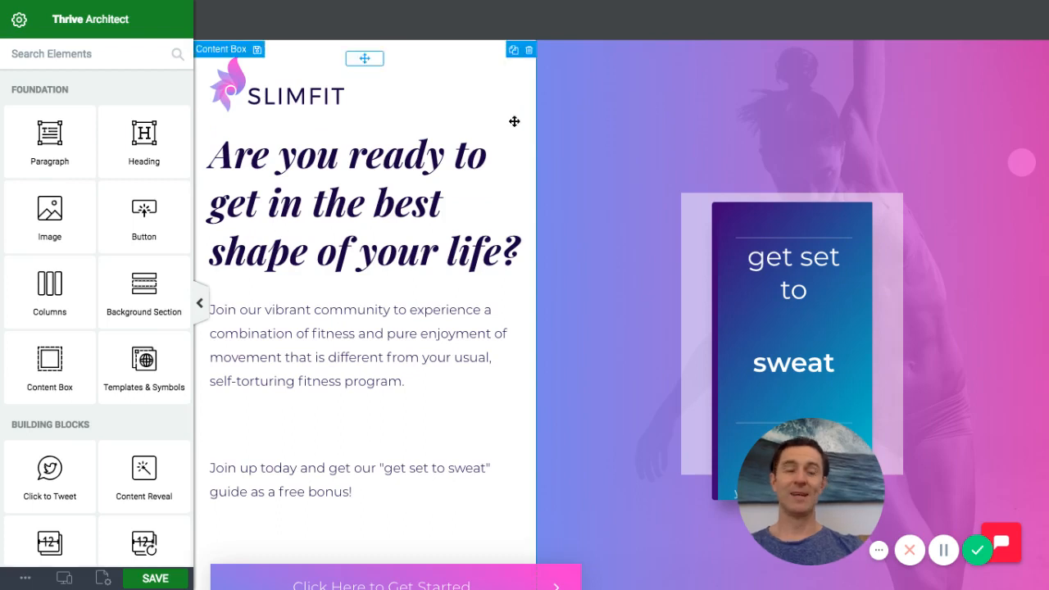
Enlarge the SLIMFIT logo image to 238 px
click(297, 99)
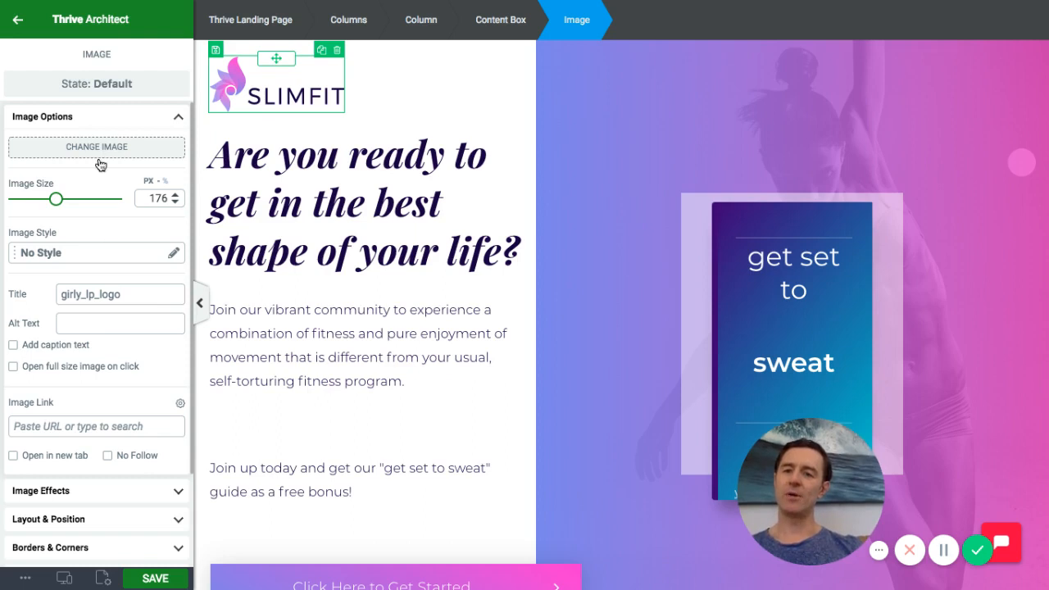
mouse_move(56, 199)
mouse_down()
mouse_move(91, 199)
mouse_move(72, 201)
mouse_up()
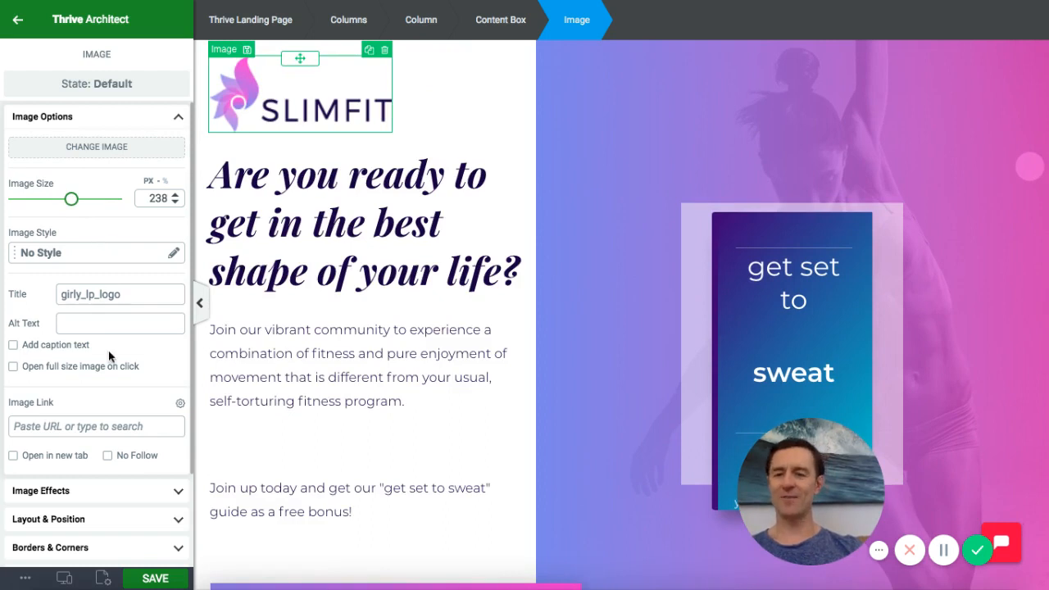
Review the logo image's effects, layout and position, and responsive visibility settings
scroll(110, 368, down, 3)
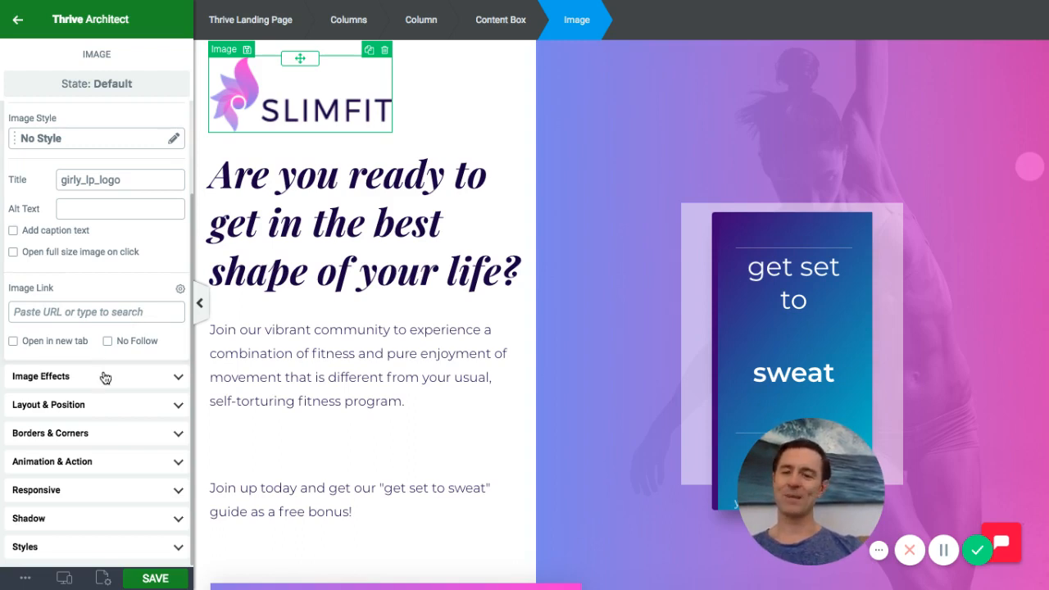
click(166, 376)
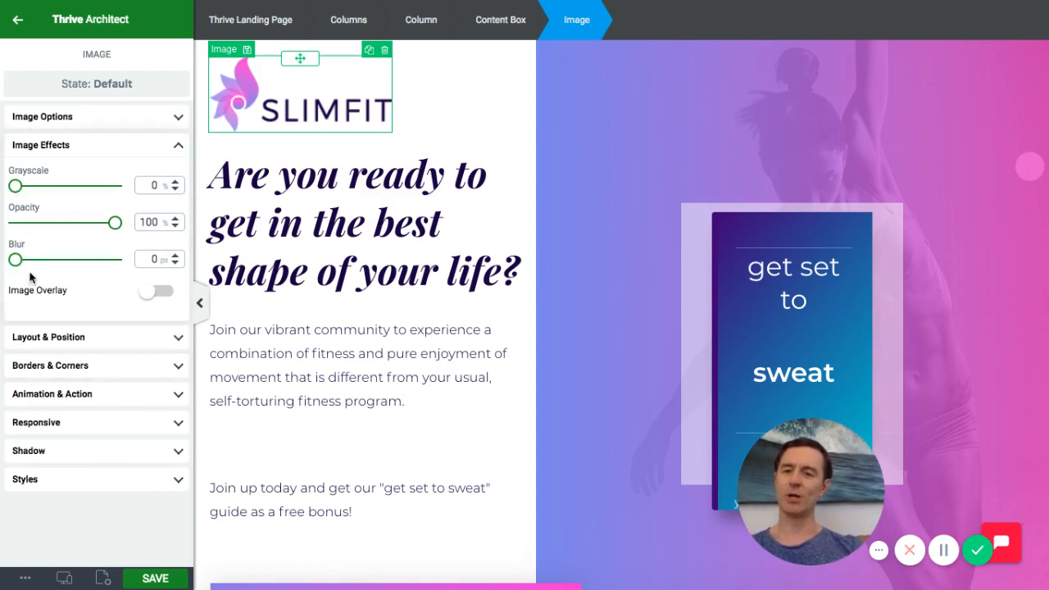
click(144, 338)
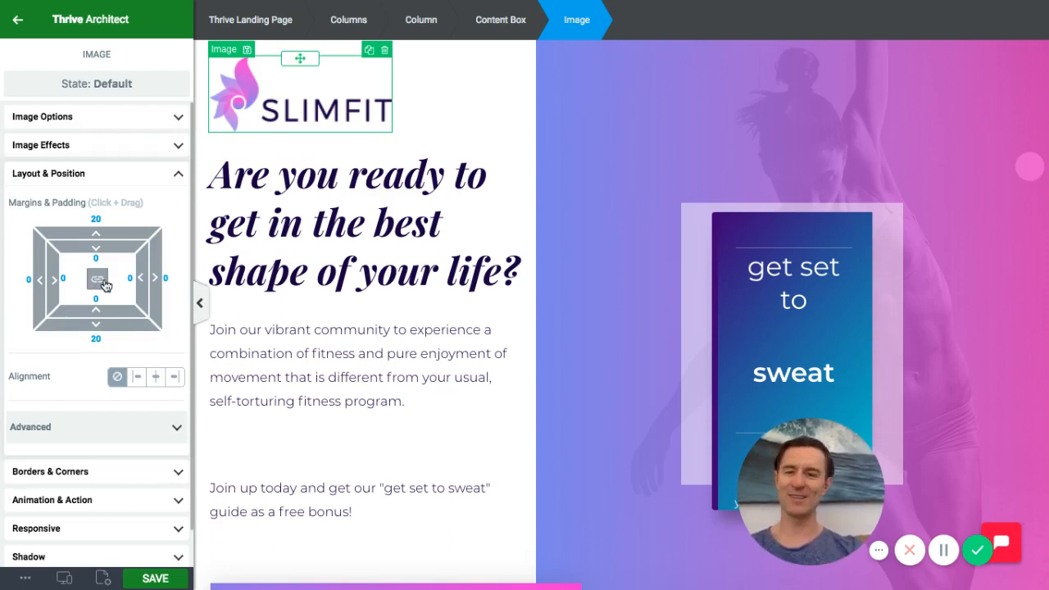
click(179, 173)
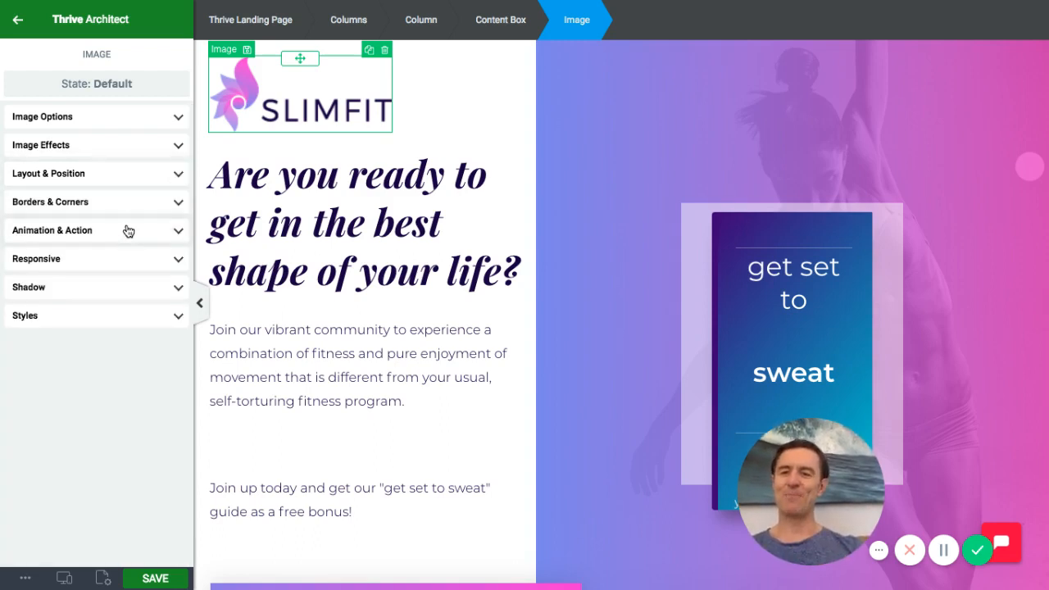
click(177, 260)
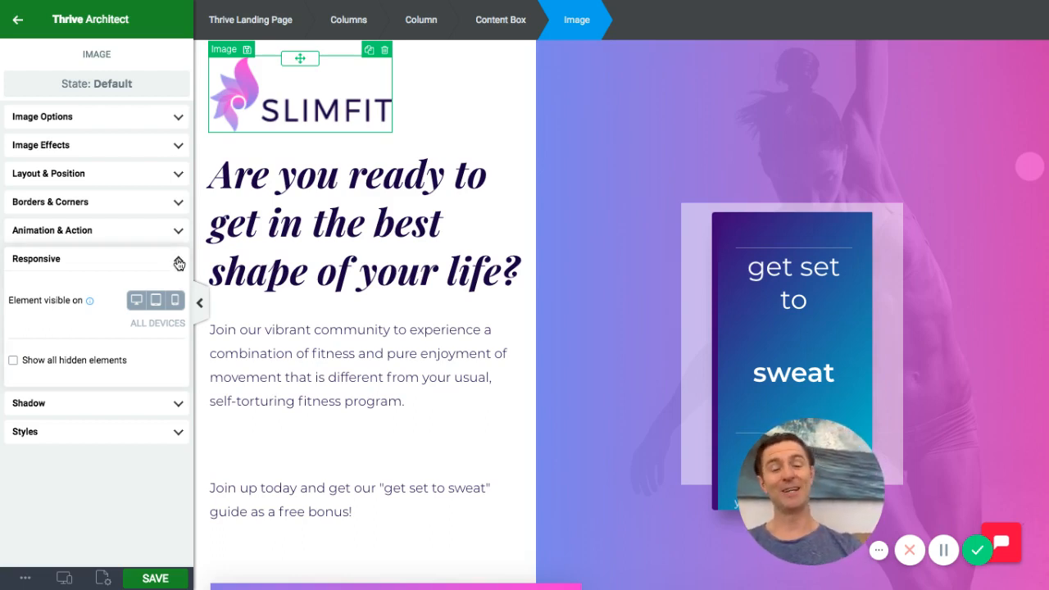
click(179, 262)
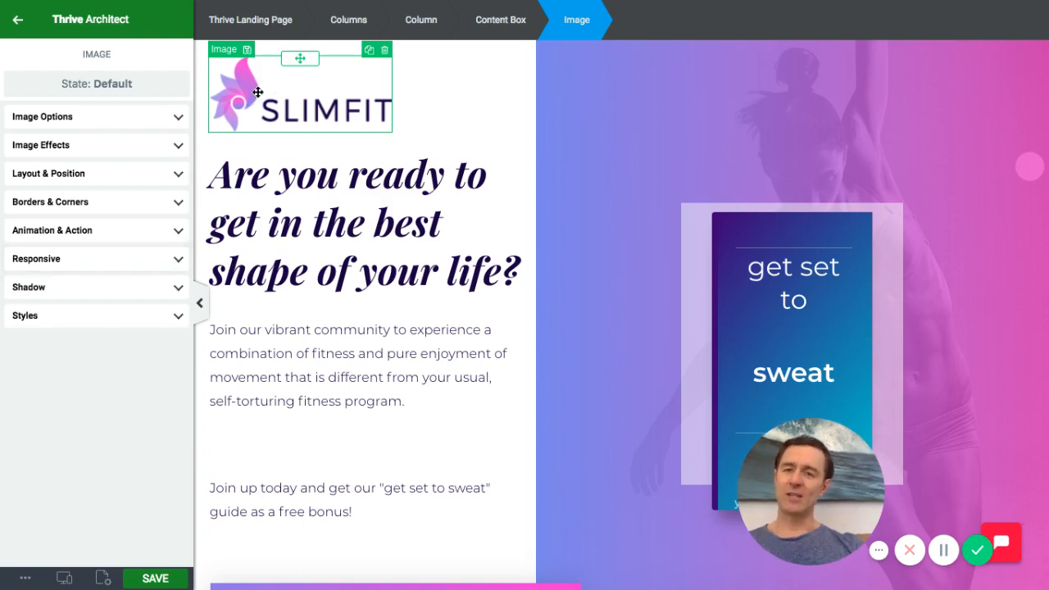
Replace the SLIMFIT logo with the PT Downloads Logo - Color image from the media library
click(179, 119)
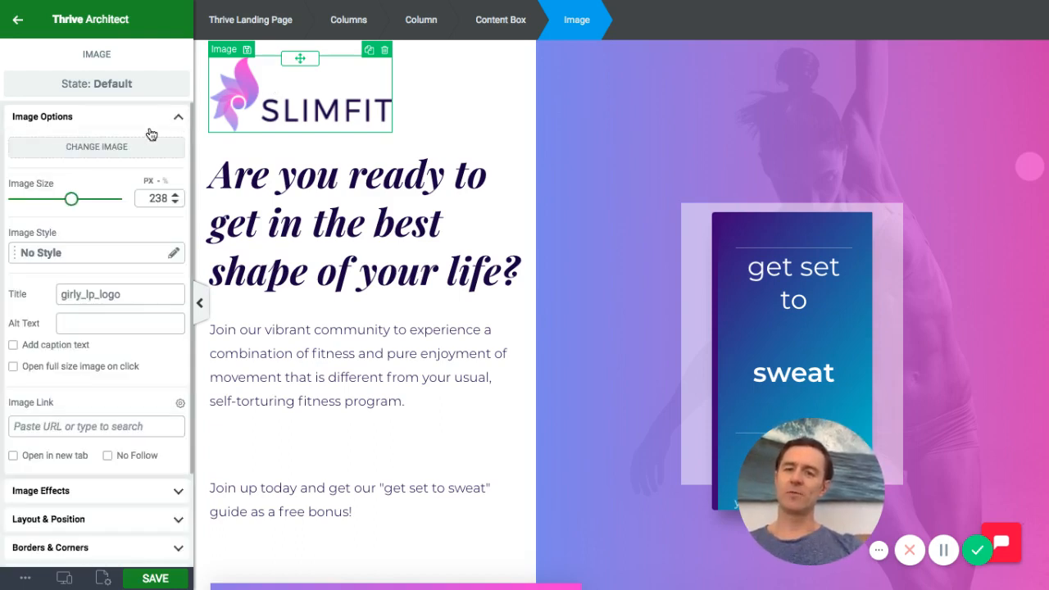
click(100, 148)
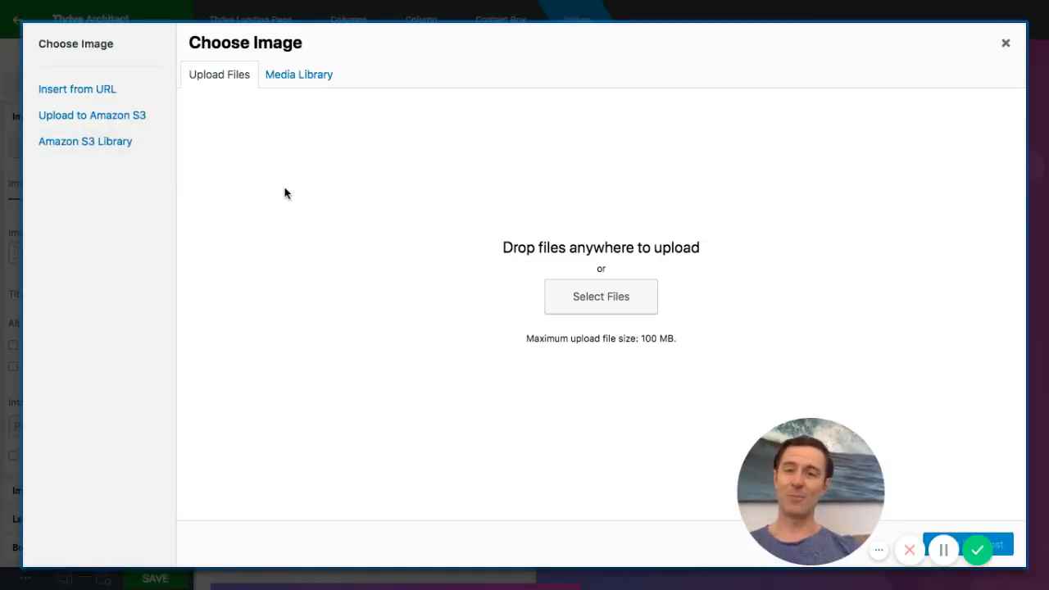
click(297, 75)
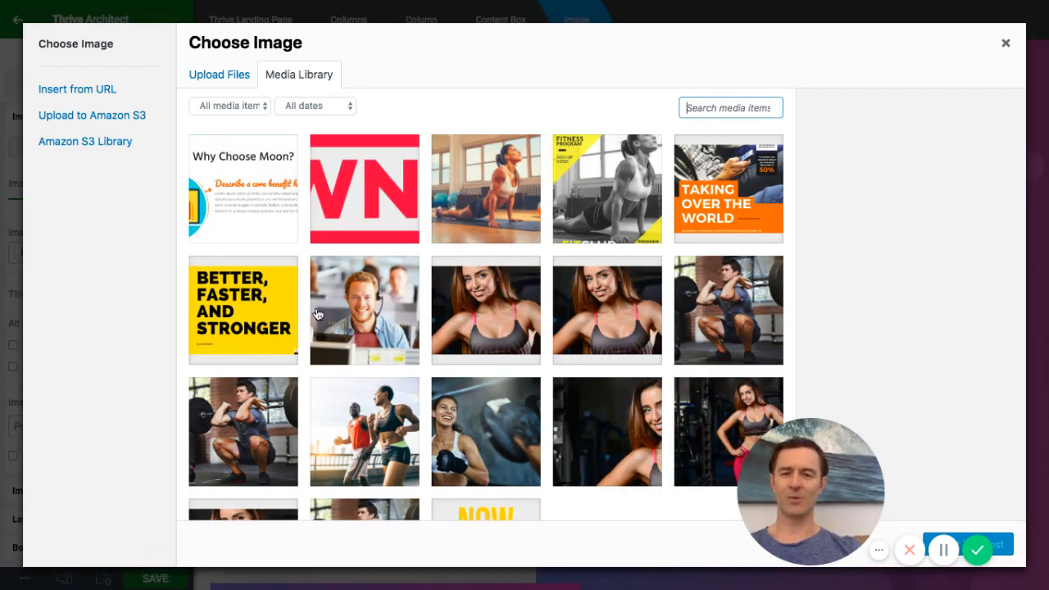
scroll(318, 314, down, 1)
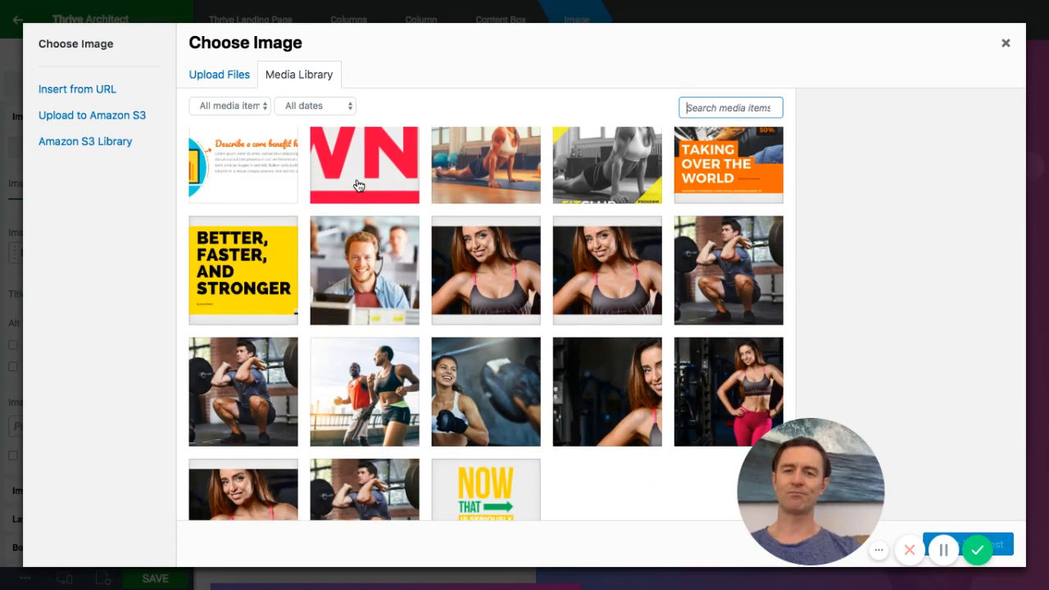
click(358, 185)
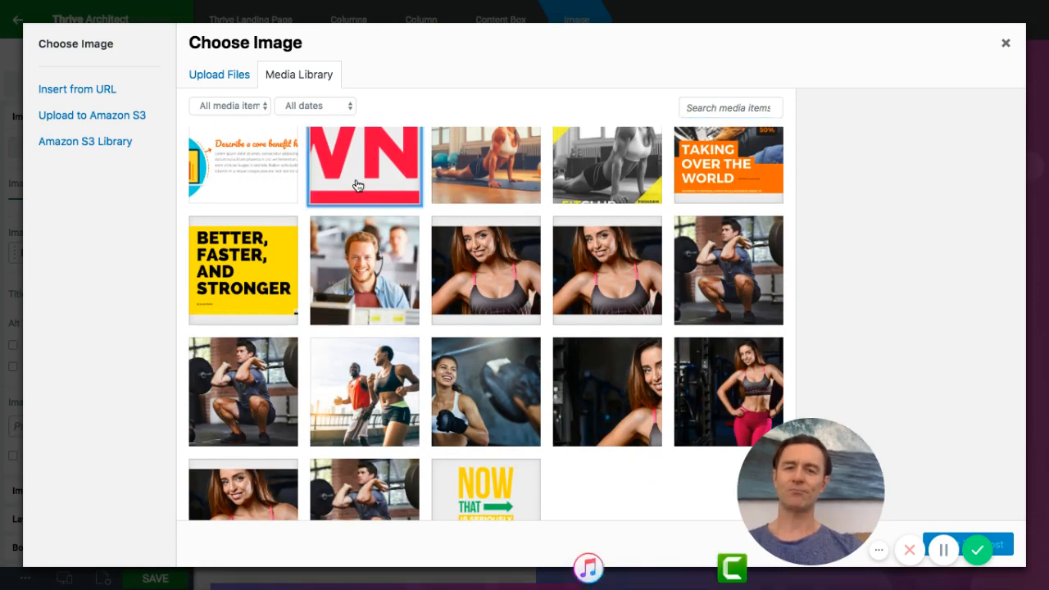
click(1003, 542)
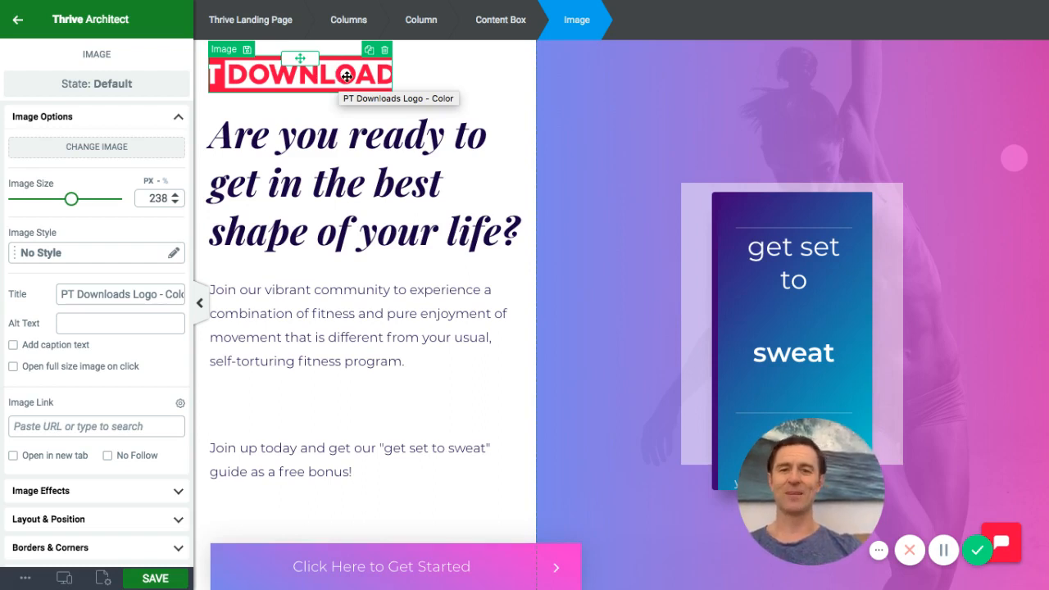
Undo the logo replacement, the logo resize and the deletion of the paragraph above the headline
click(25, 578)
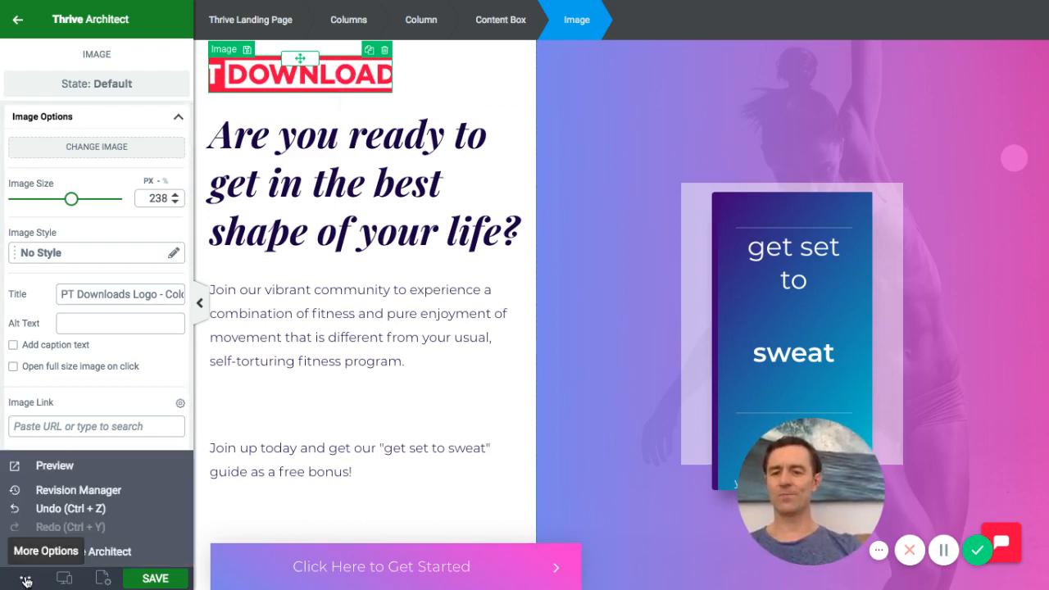
click(54, 512)
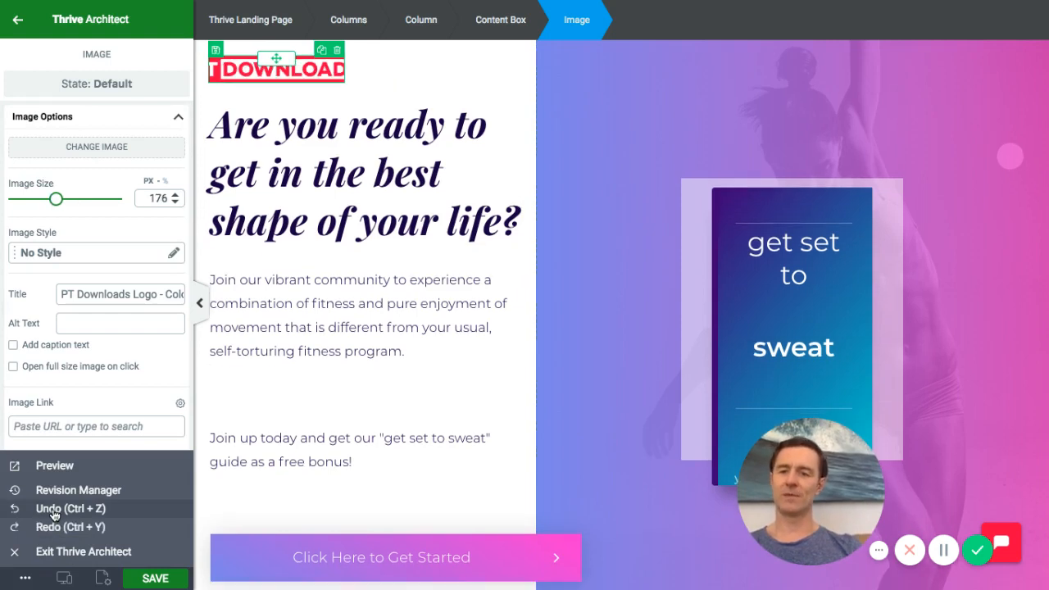
click(54, 509)
click(54, 509)
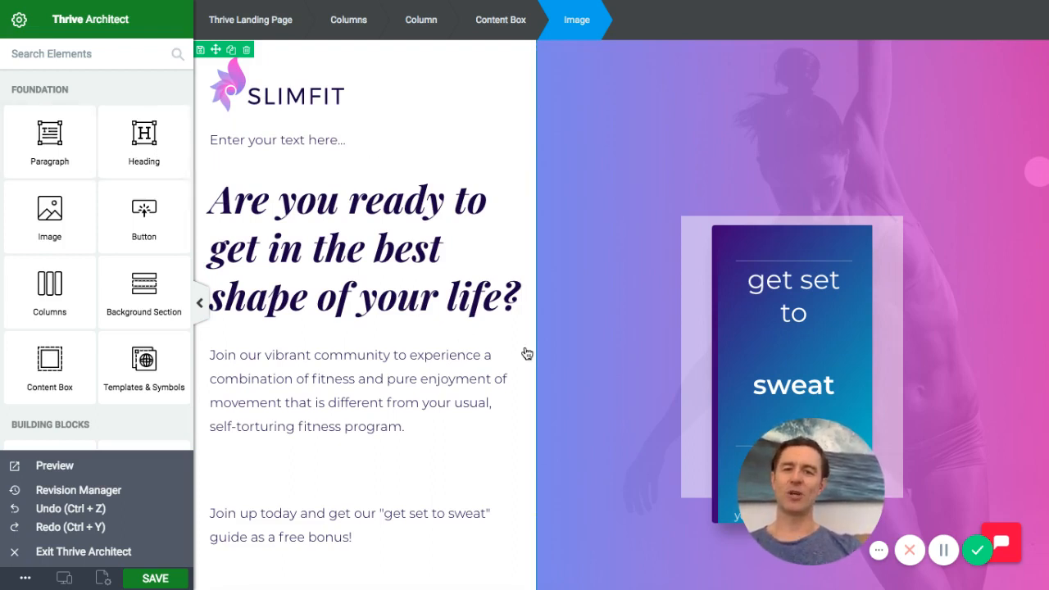
Inspect the options of the Section 3 image's content box and of the columns around it
scroll(579, 370, down, 1)
scroll(579, 371, down, 10)
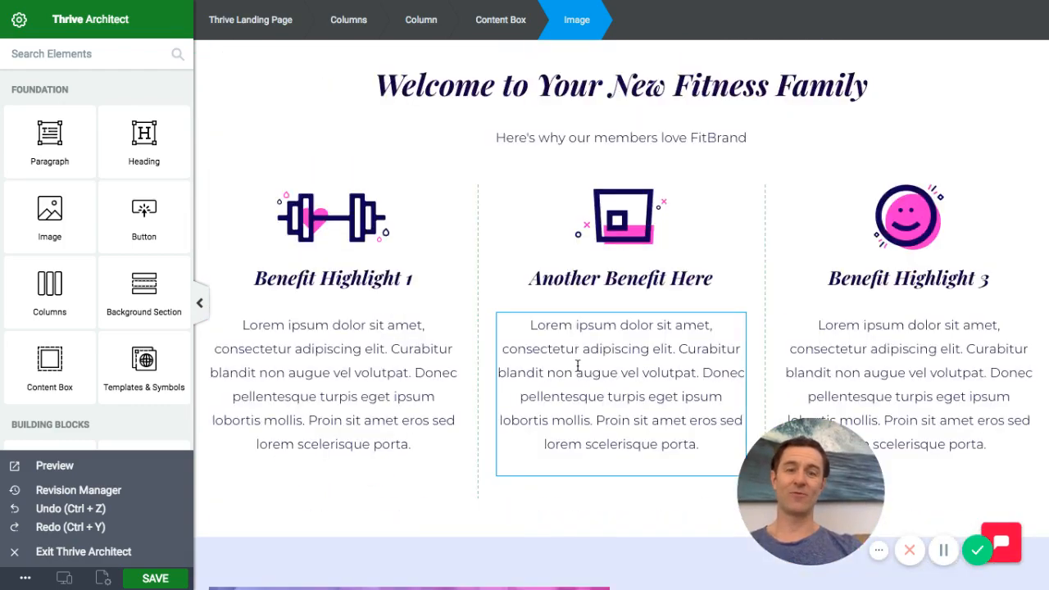
scroll(578, 366, down, 10)
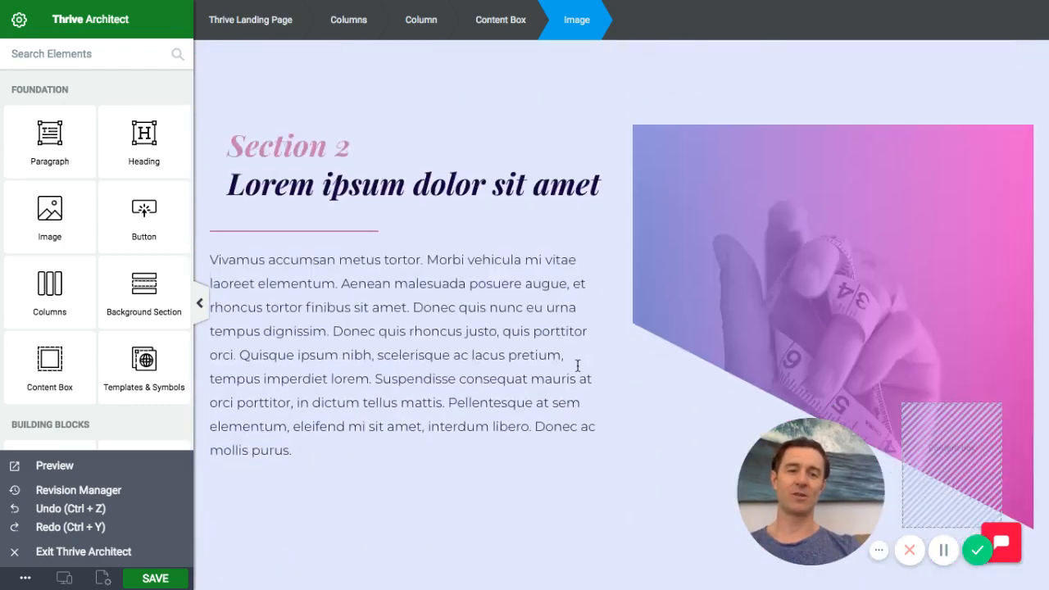
scroll(579, 371, up, 5)
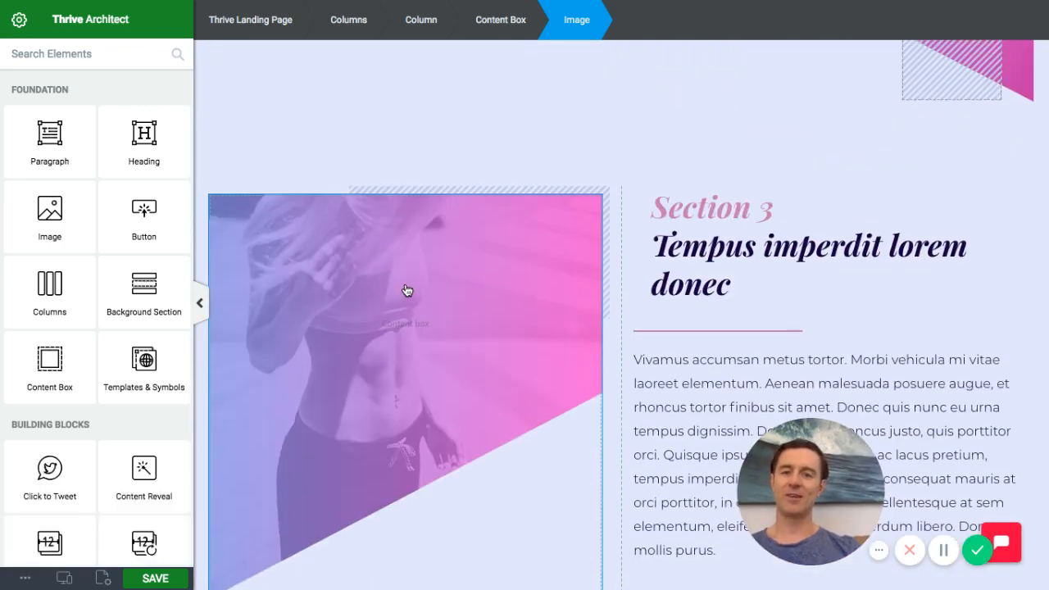
click(407, 287)
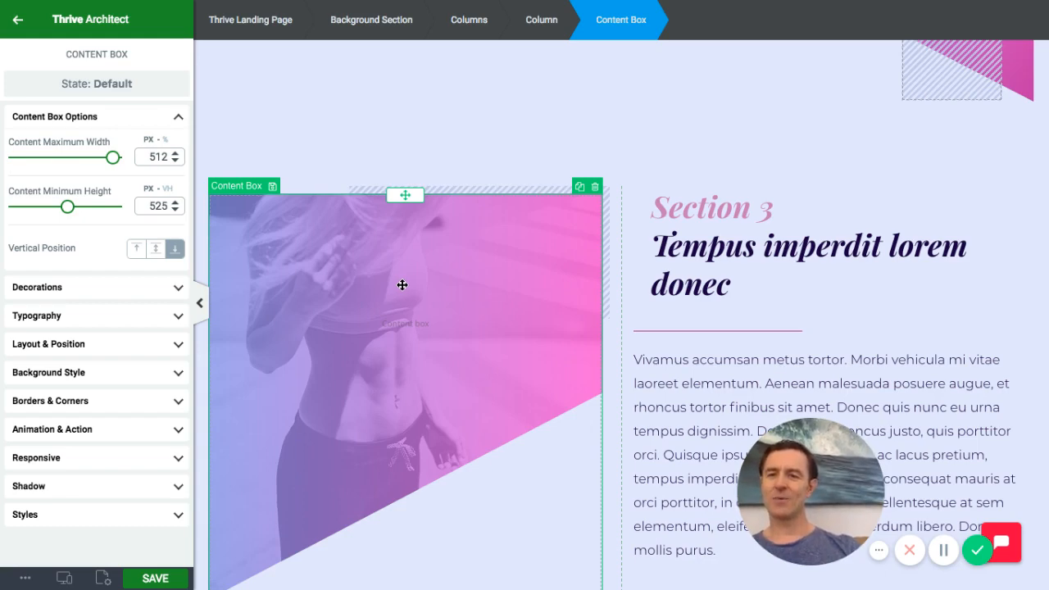
scroll(382, 318, down, 3)
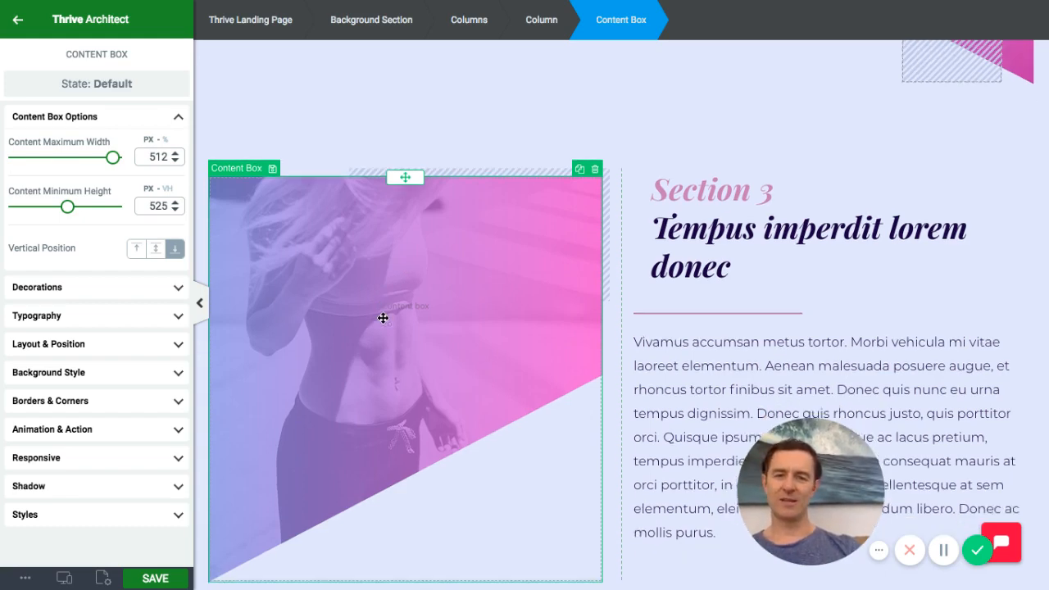
scroll(383, 318, up, 4)
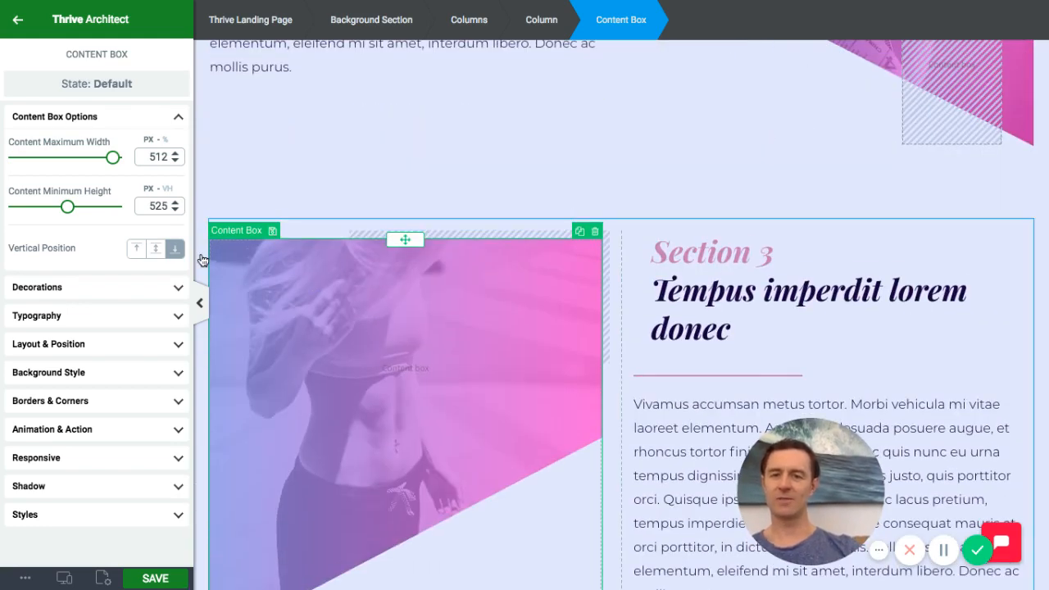
click(315, 230)
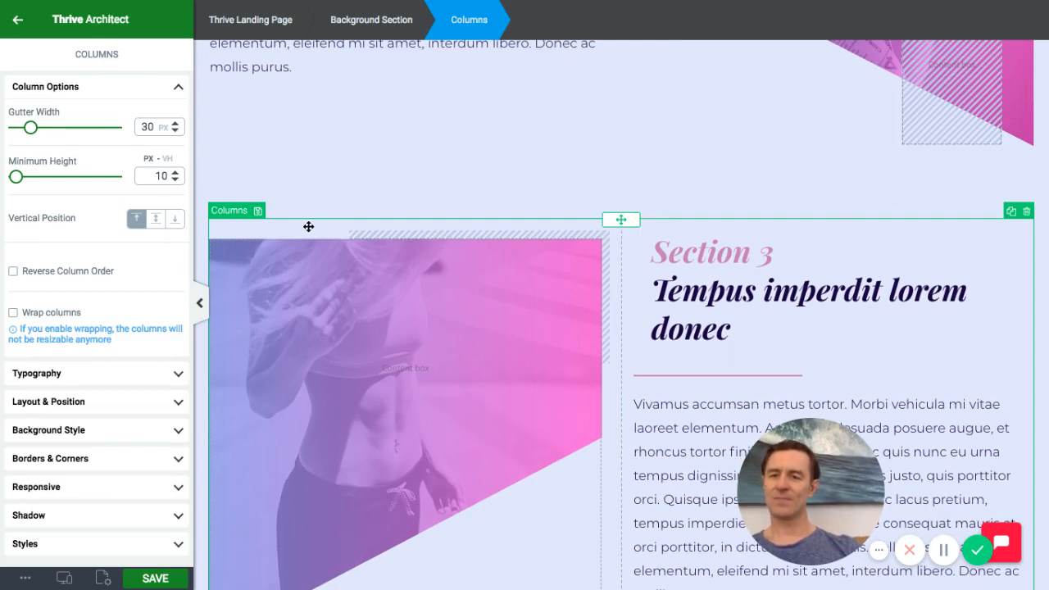
Remove the image layer from the background style of the content box beside the Section 3 text
click(266, 386)
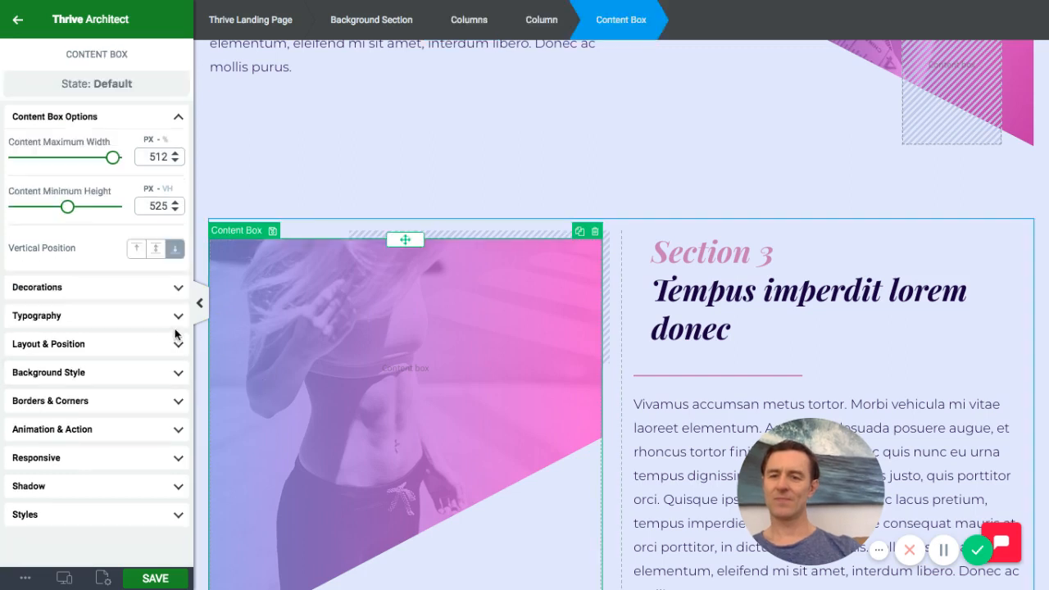
click(172, 373)
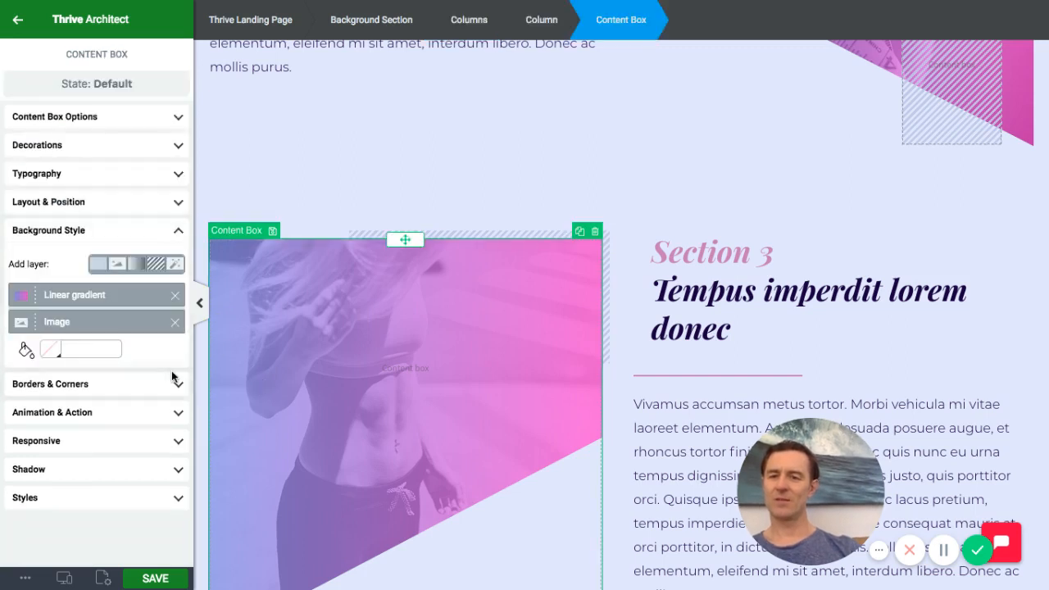
click(174, 323)
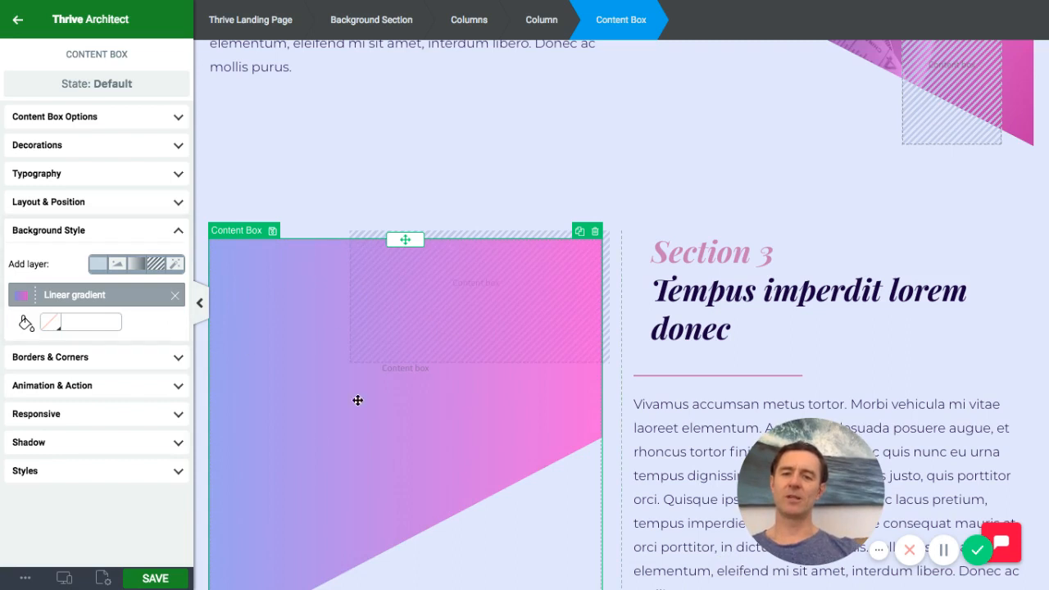
Add the oliviafitprobanner image from the media library as a background layer of the Section 3 content box
click(116, 265)
click(76, 346)
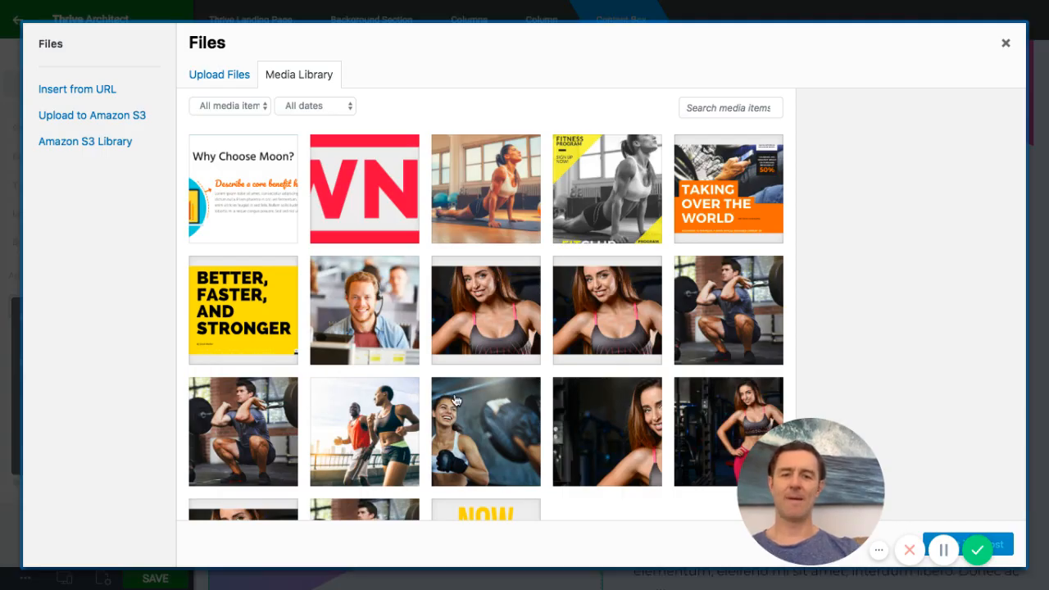
scroll(456, 401, down, 2)
scroll(457, 401, up, 1)
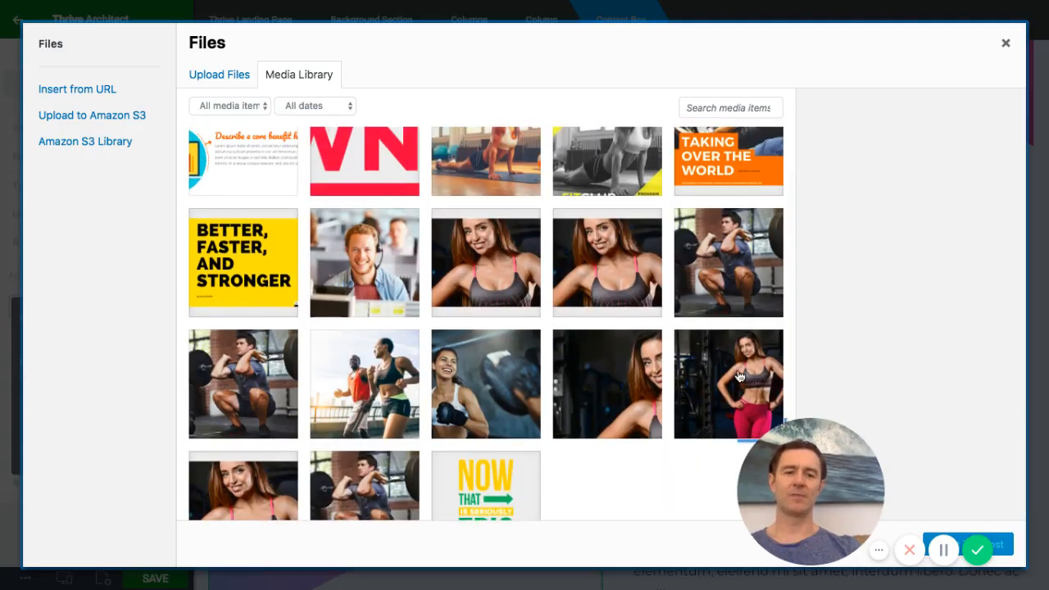
click(738, 375)
click(1002, 550)
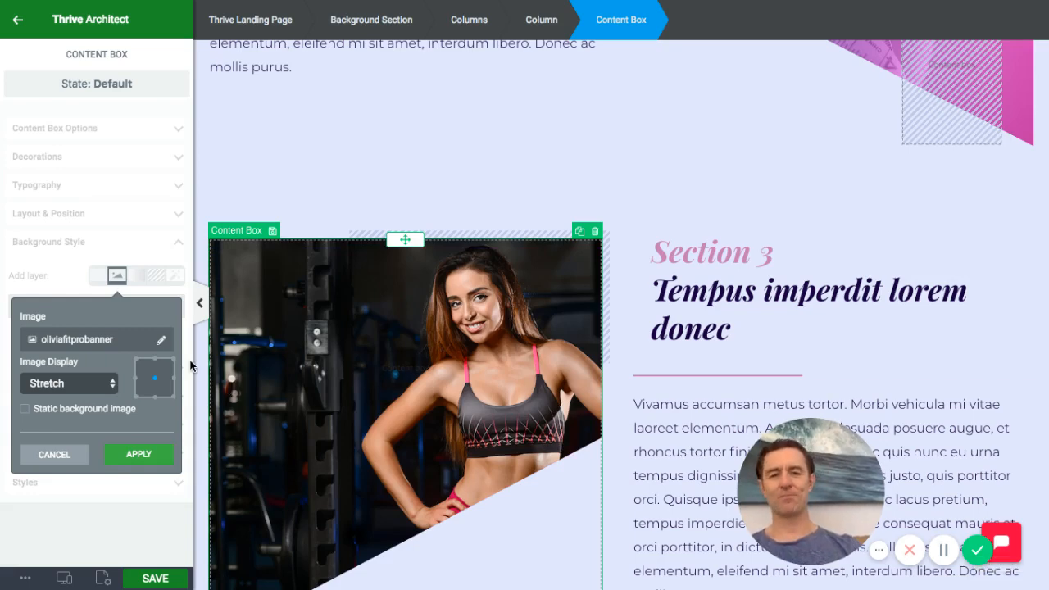
scroll(402, 392, down, 1)
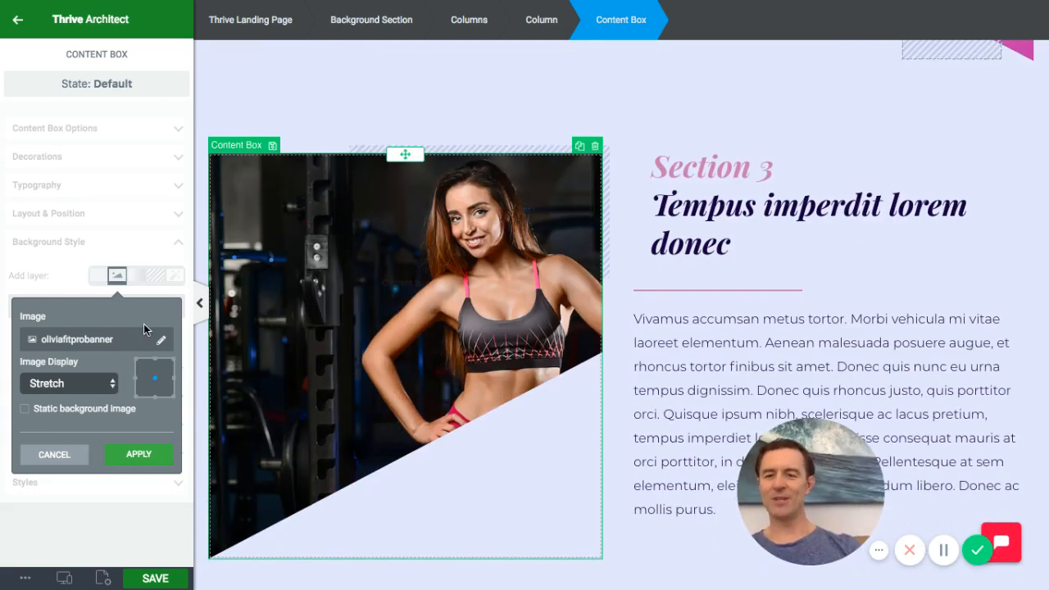
click(144, 453)
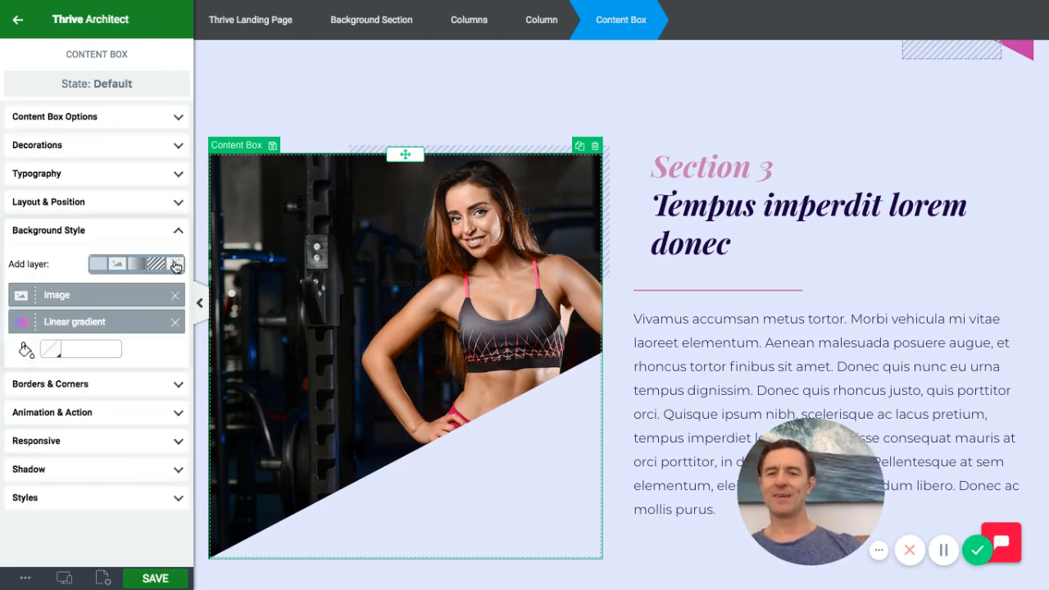
Try the opacity and blur background effects on the Section 3 content box, then cancel them
click(175, 267)
mouse_move(115, 379)
mouse_down()
mouse_move(46, 382)
mouse_move(111, 379)
mouse_up()
click(161, 340)
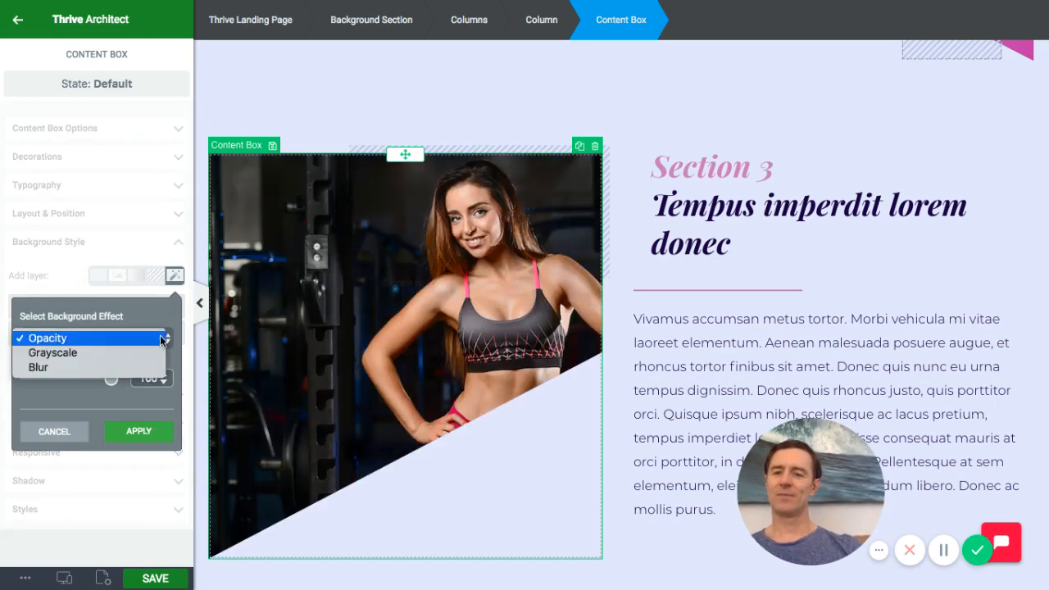
click(41, 367)
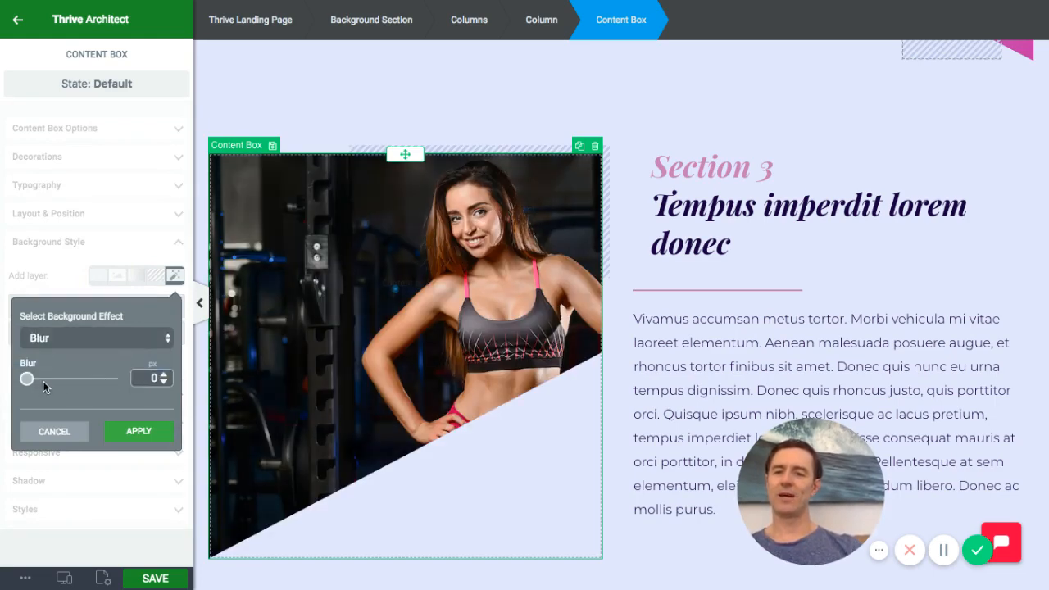
mouse_move(27, 379)
mouse_down()
mouse_move(61, 383)
mouse_move(14, 385)
mouse_up()
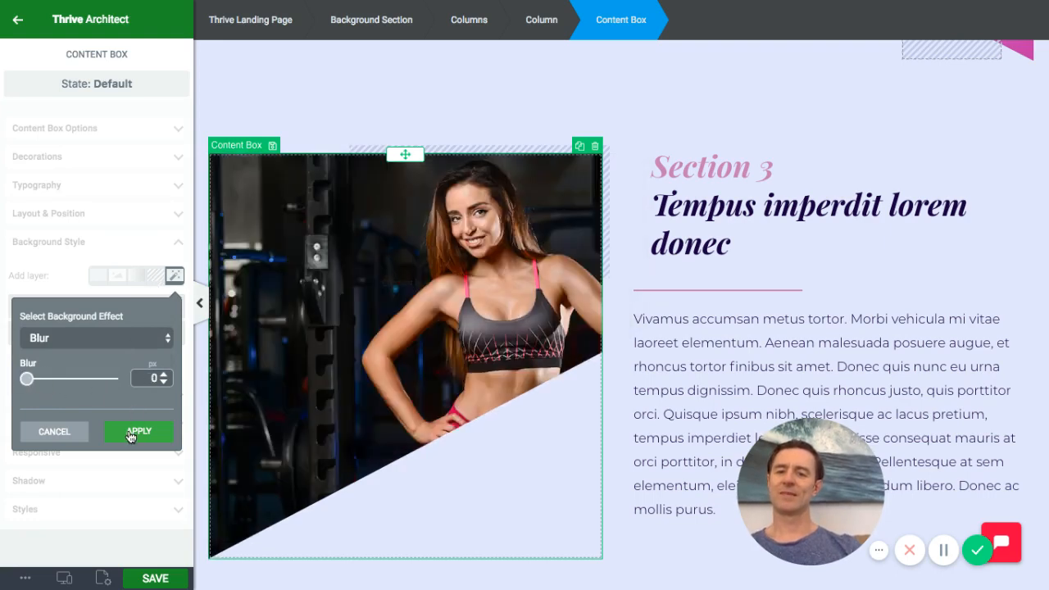
click(72, 434)
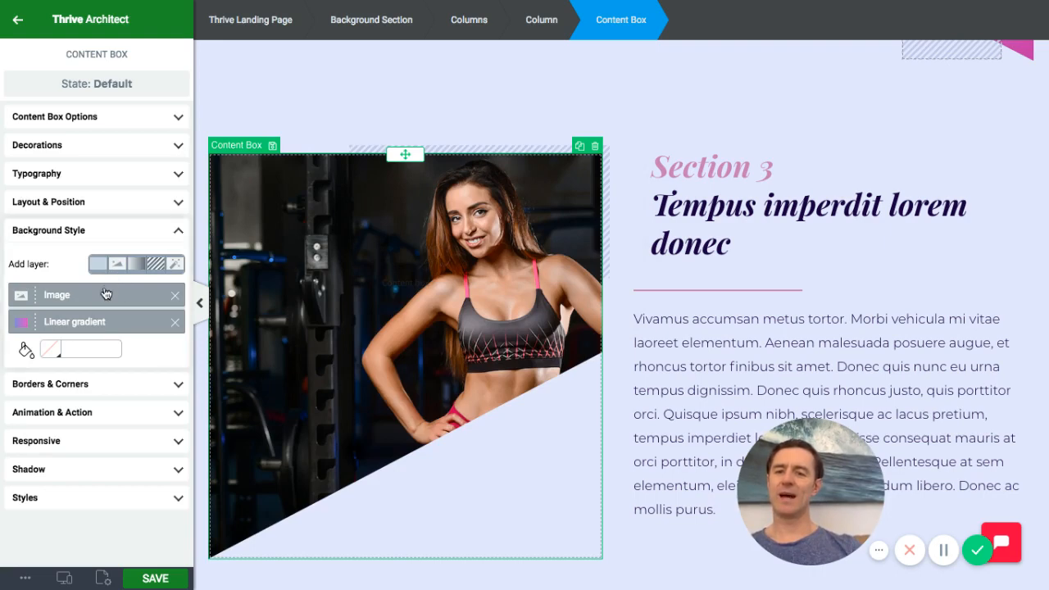
Add a black #000000 colour stop near the middle of the content box's linear gradient layer and apply it
click(94, 323)
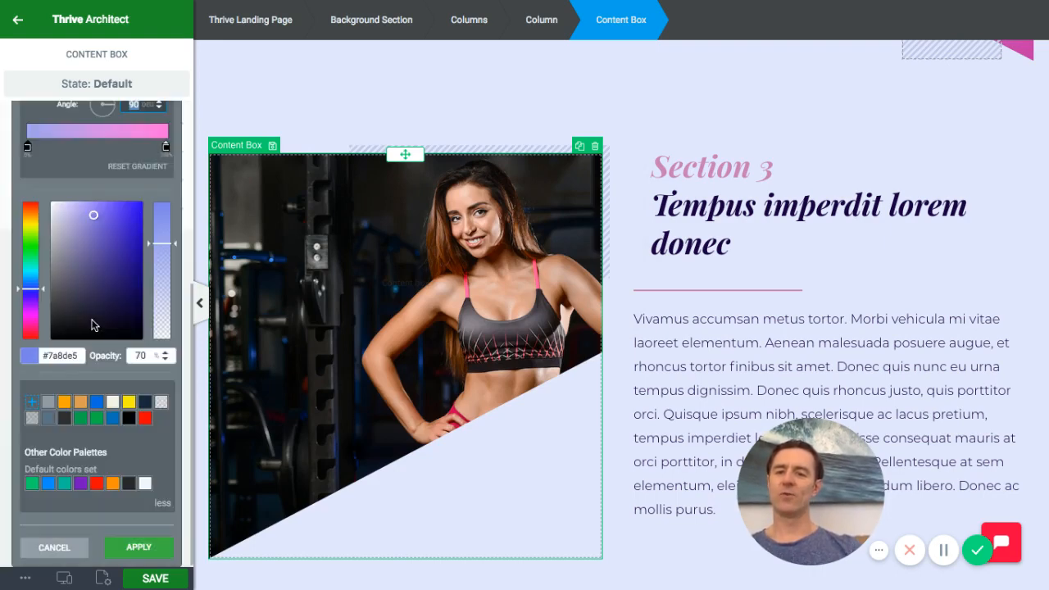
click(108, 127)
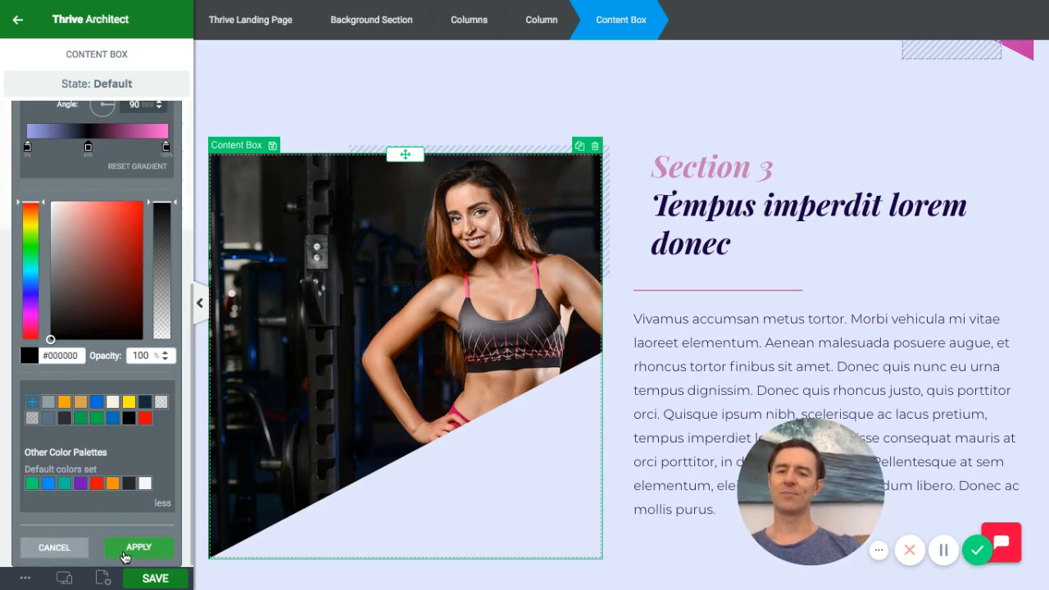
click(125, 548)
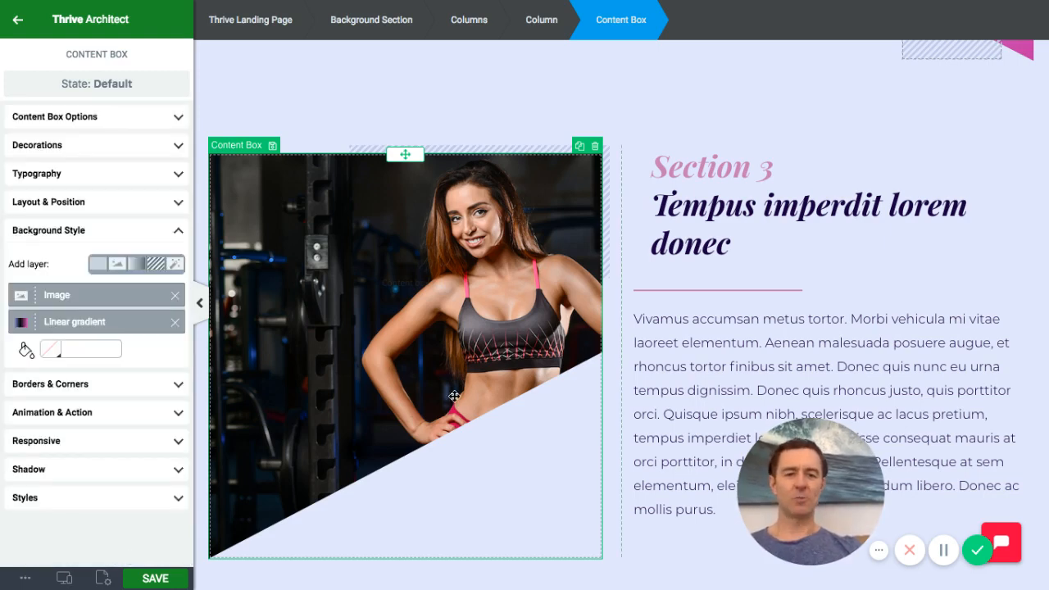
scroll(454, 397, up, 3)
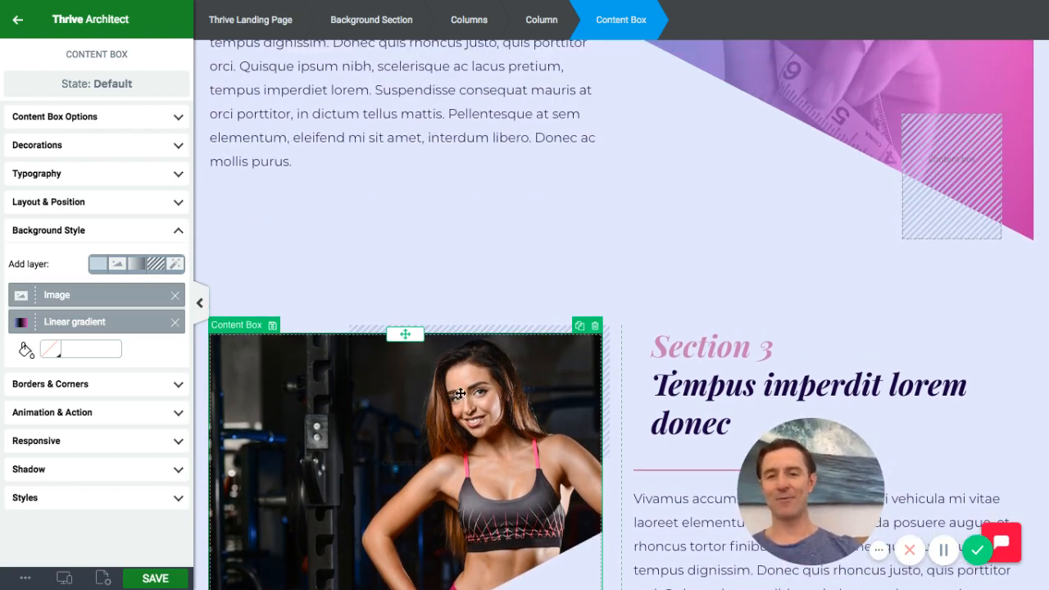
click(178, 236)
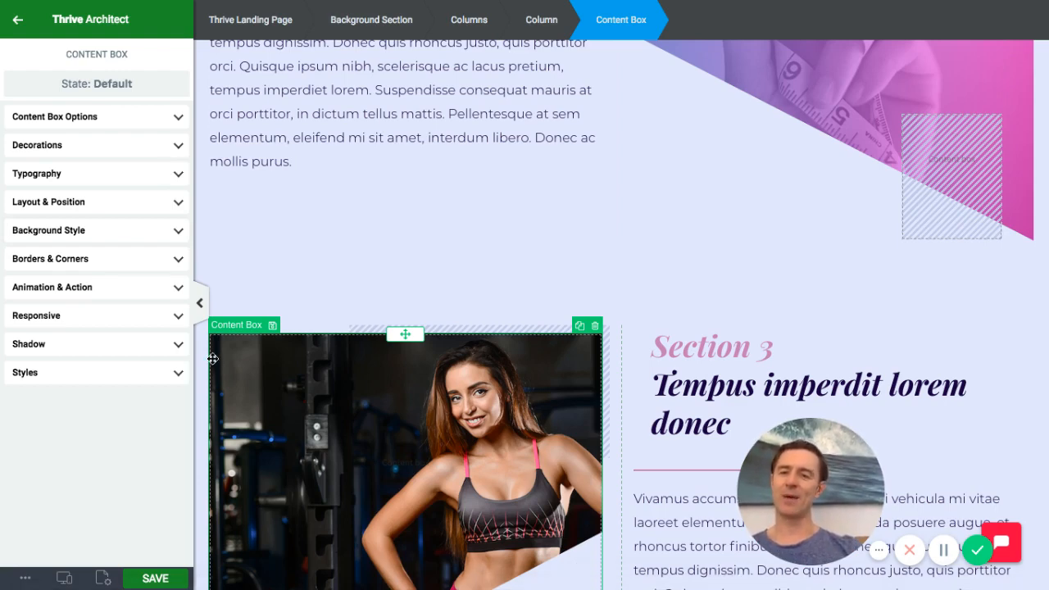
click(178, 231)
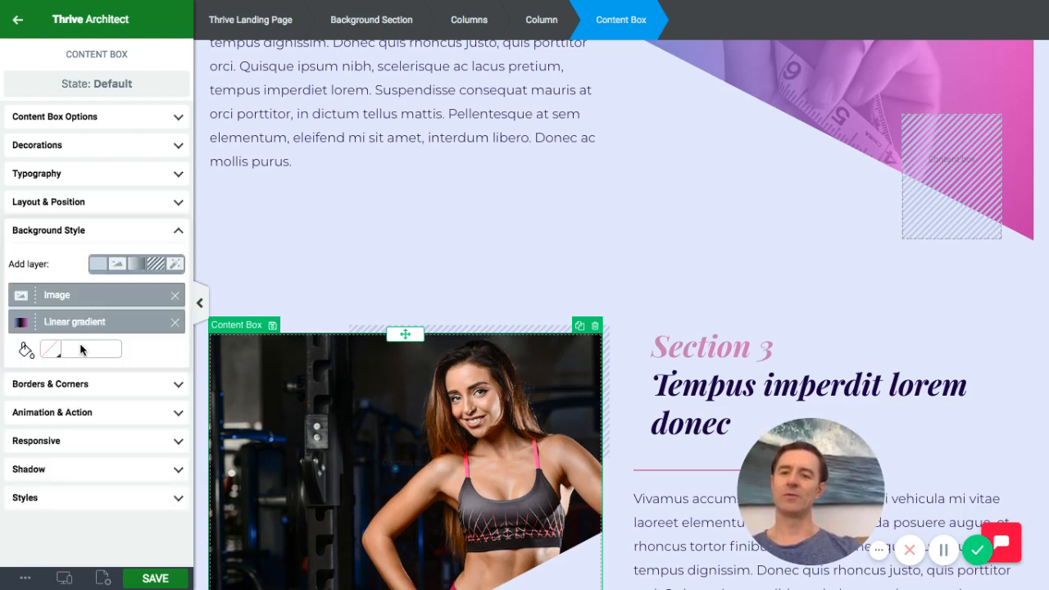
click(177, 232)
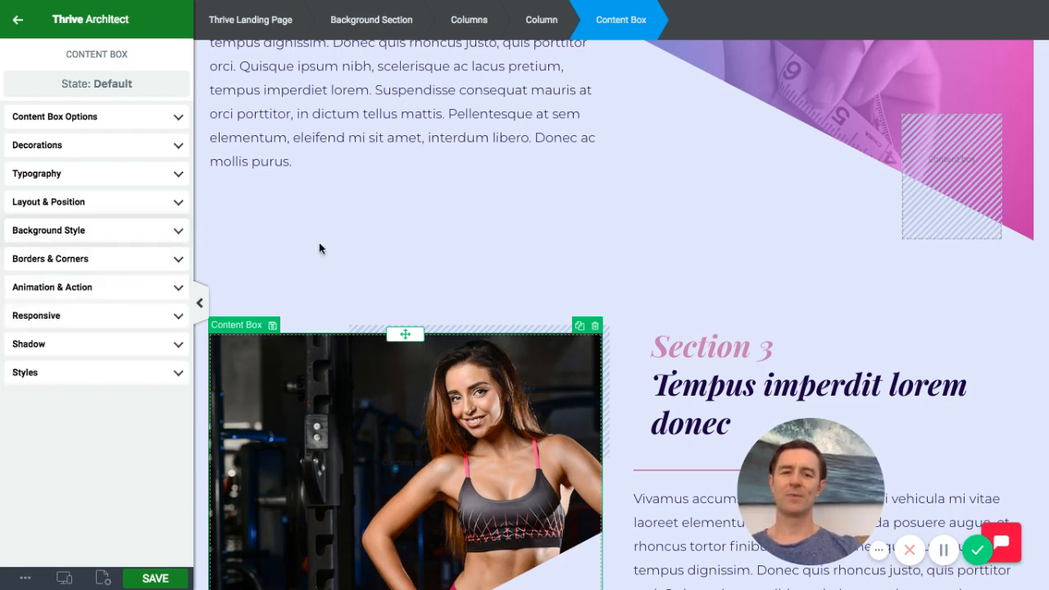
Replace the whole paragraph under the Section 2 heading with "Testing Text Box Edit"
scroll(425, 266, up, 3)
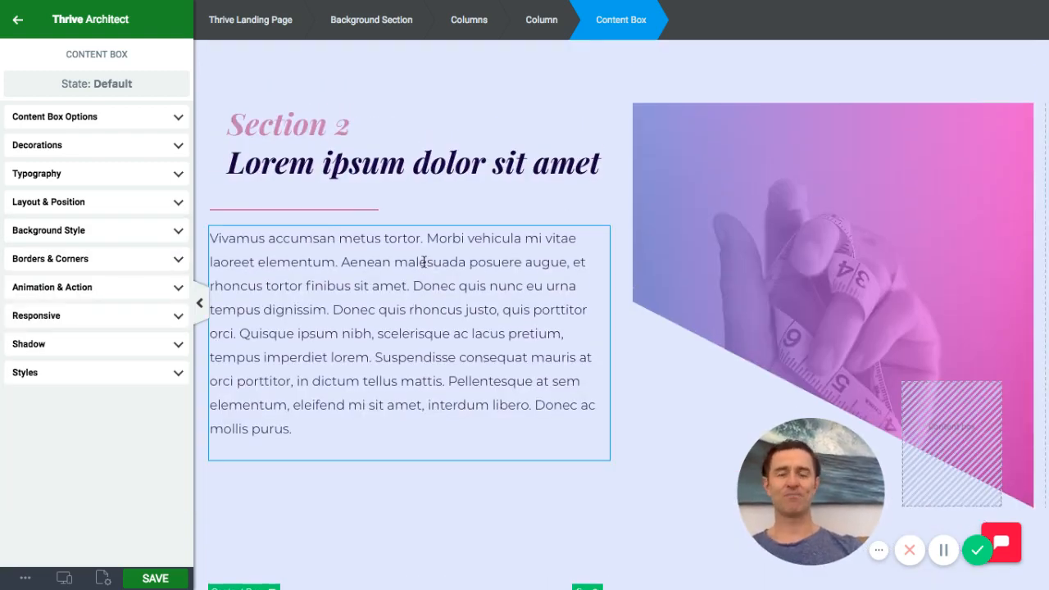
click(369, 283)
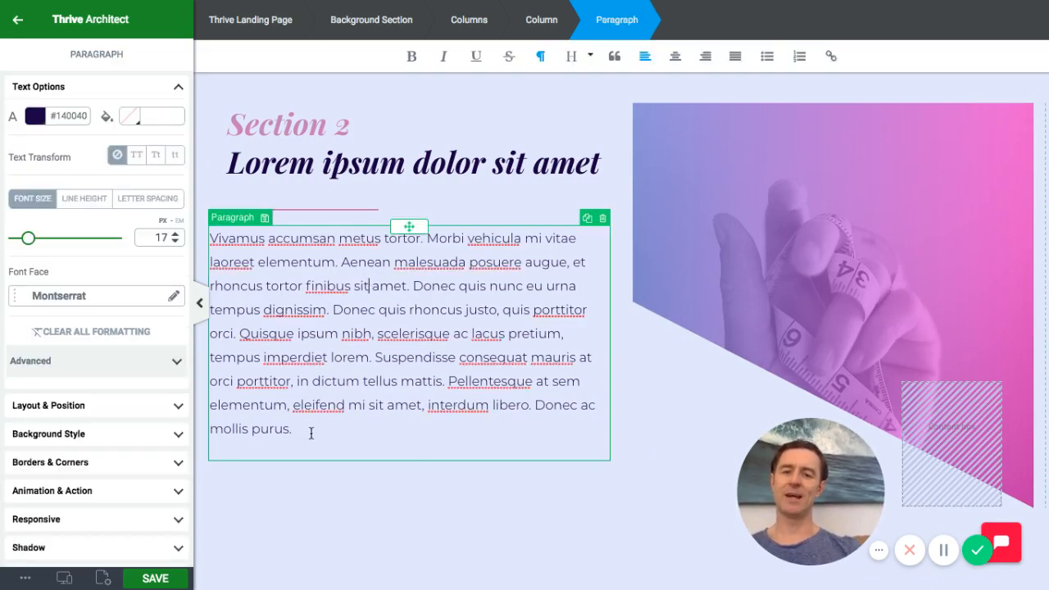
drag(307, 428, 199, 224)
text(Testing Text Box)
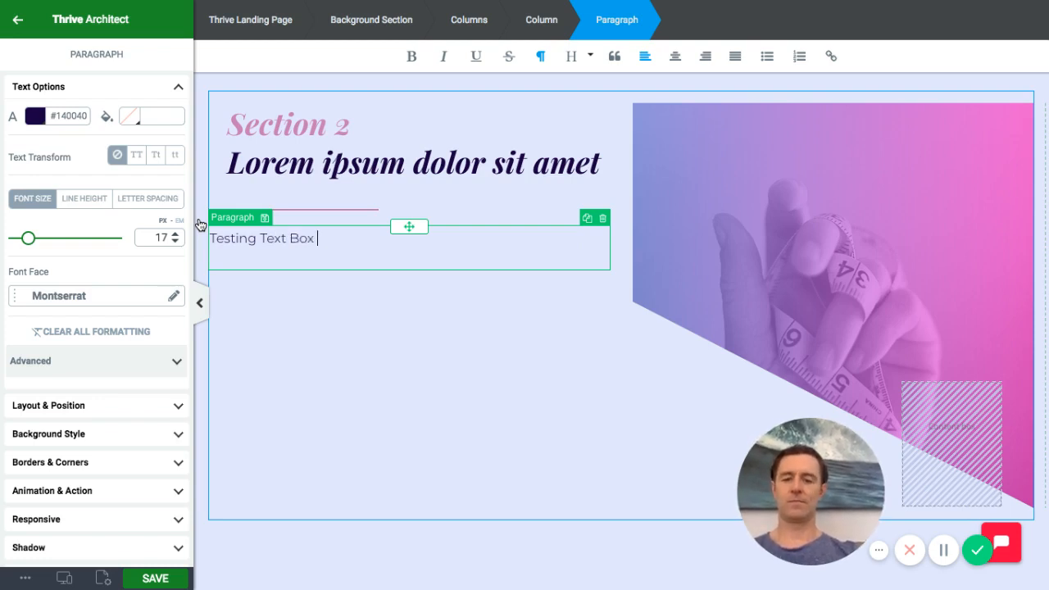
text( Edit)
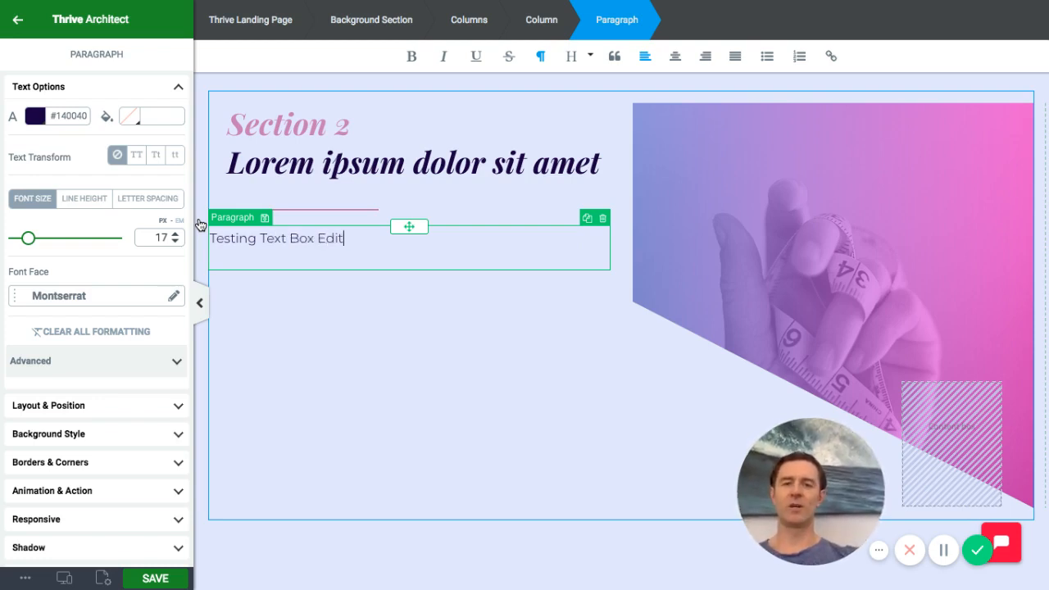
click(325, 307)
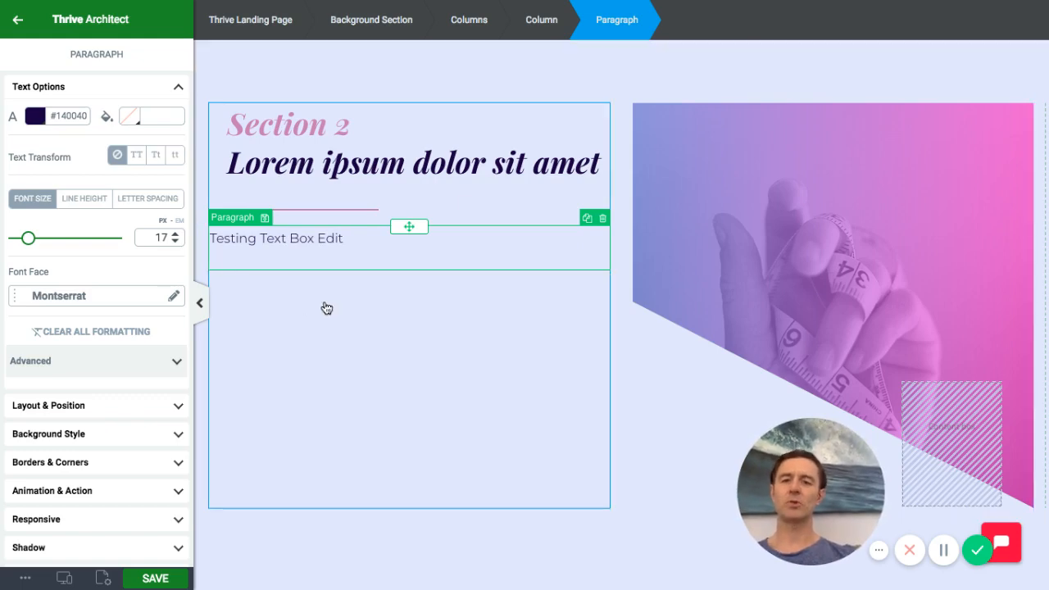
click(326, 307)
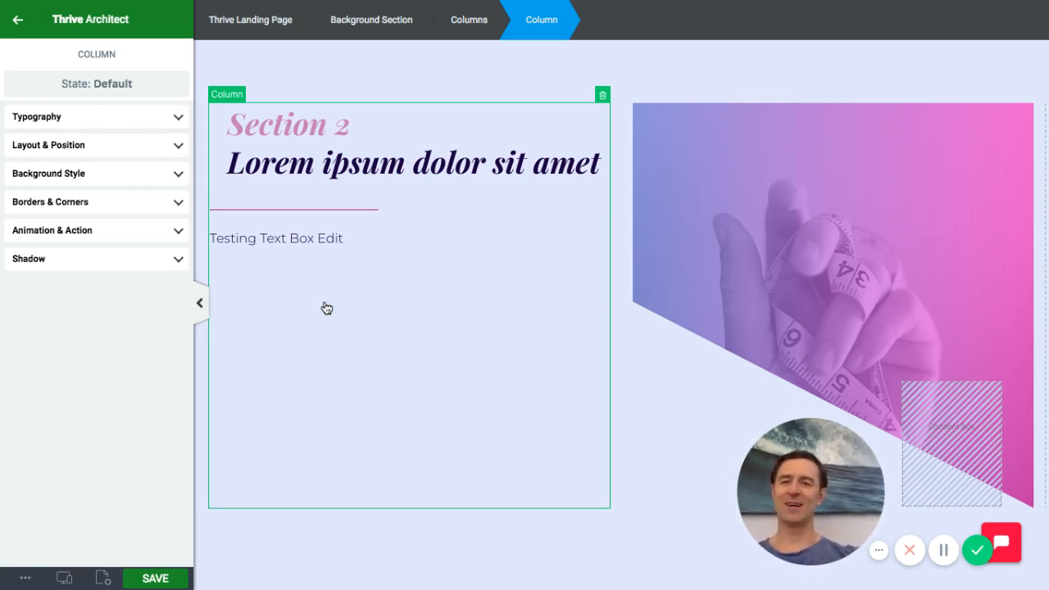
Insert a new Heading element directly above the existing Section 2 heading
click(342, 96)
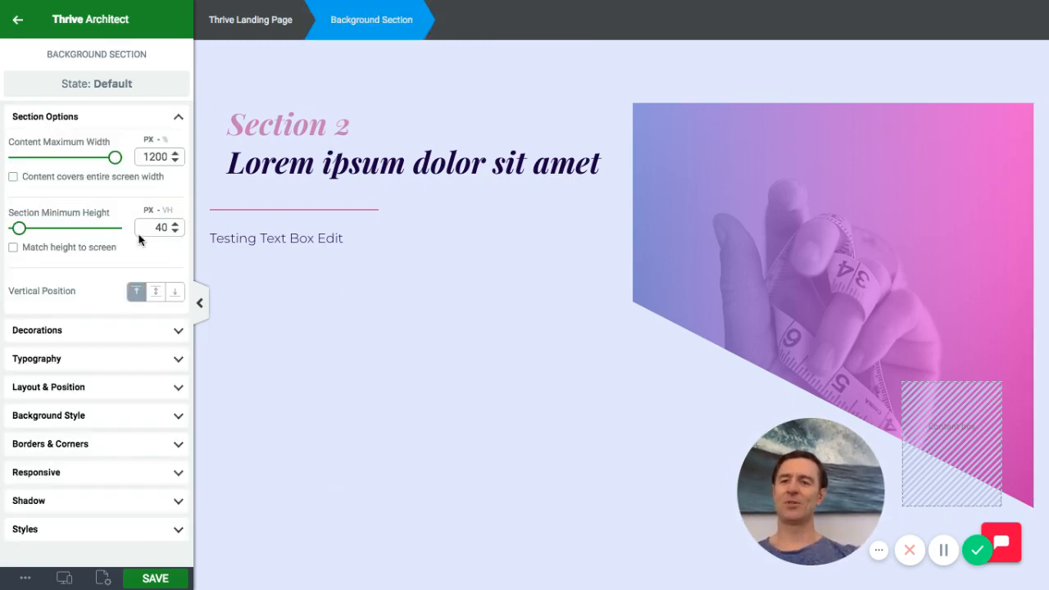
click(17, 25)
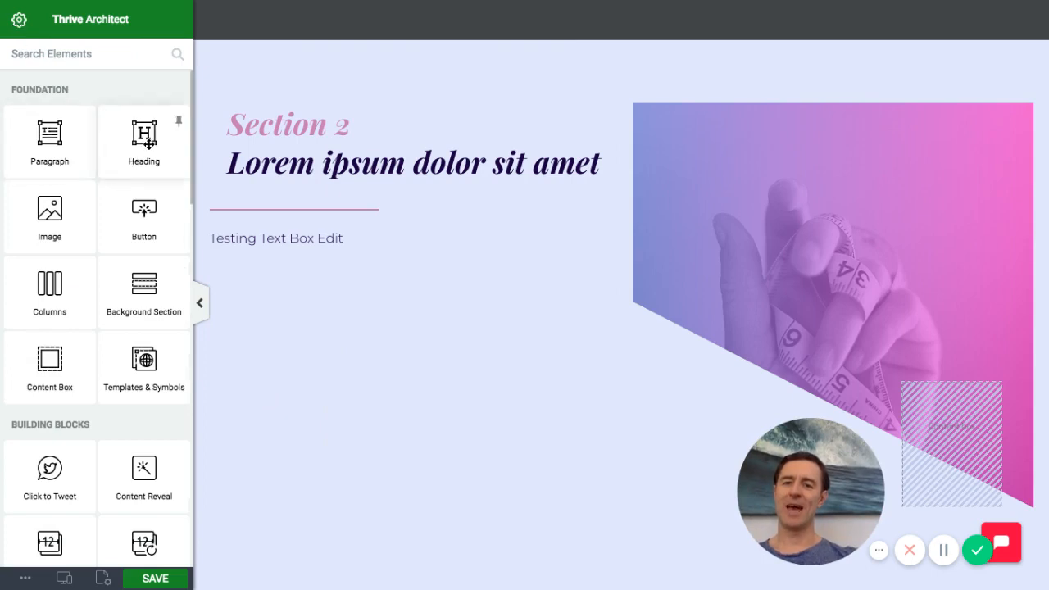
drag(147, 144, 327, 187)
scroll(327, 187, up, 1)
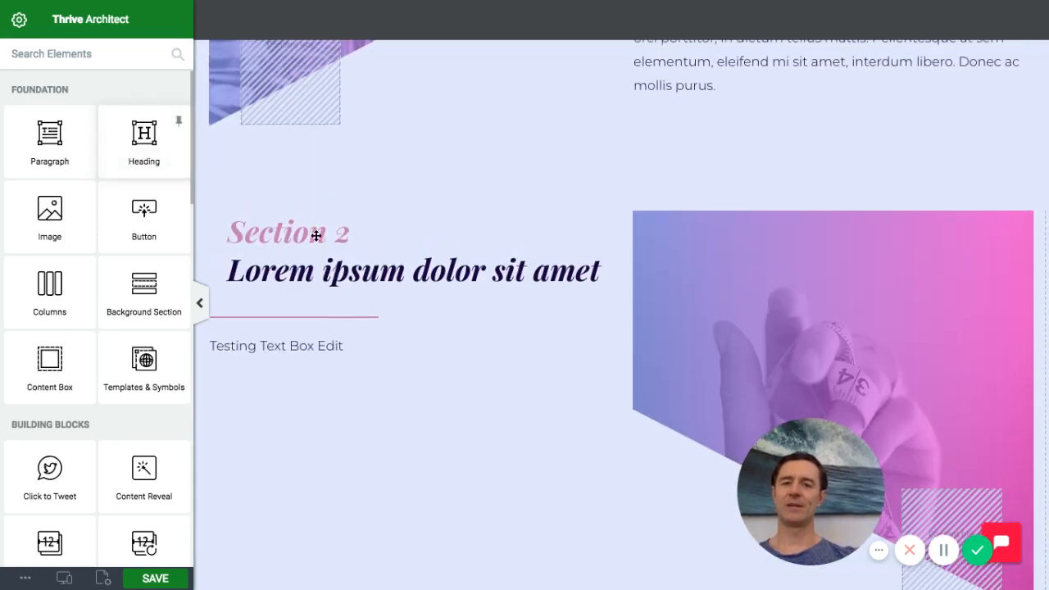
click(316, 234)
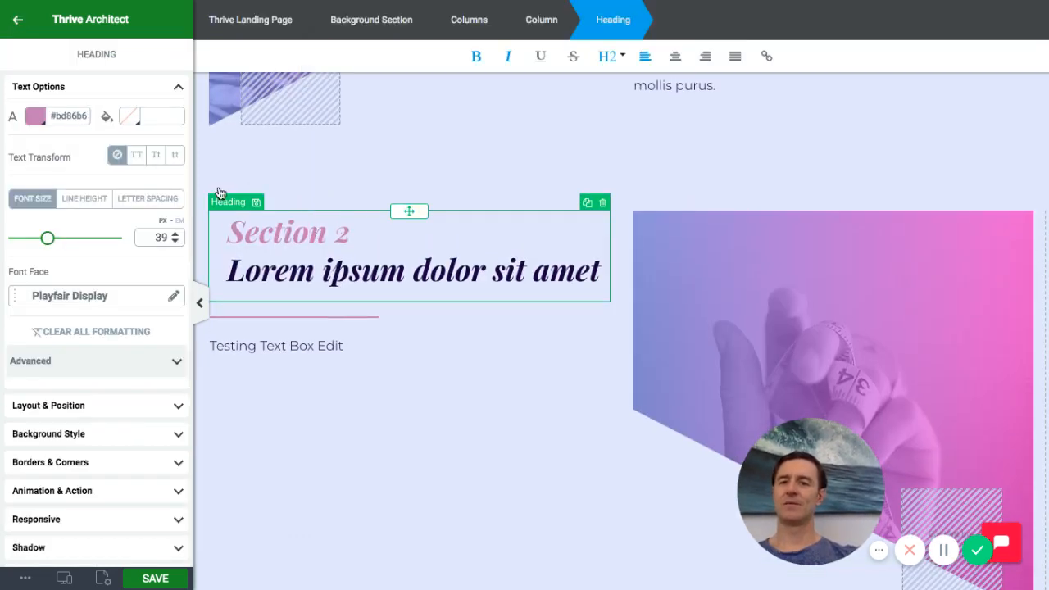
click(18, 23)
drag(141, 141, 396, 213)
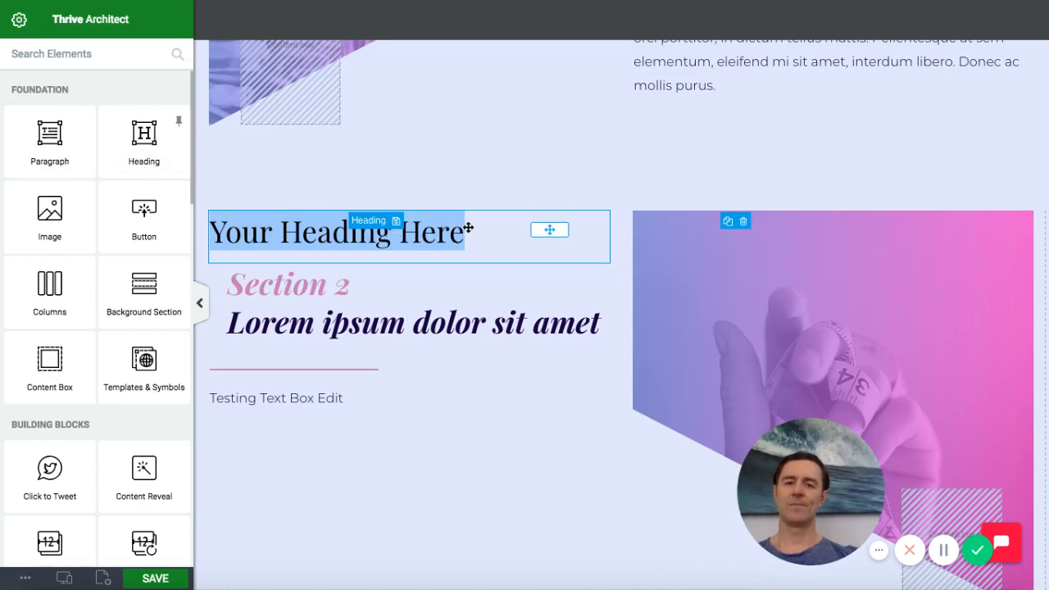
Replace the new heading's placeholder text with "Amazing Heading" and align it to the centre
click(468, 228)
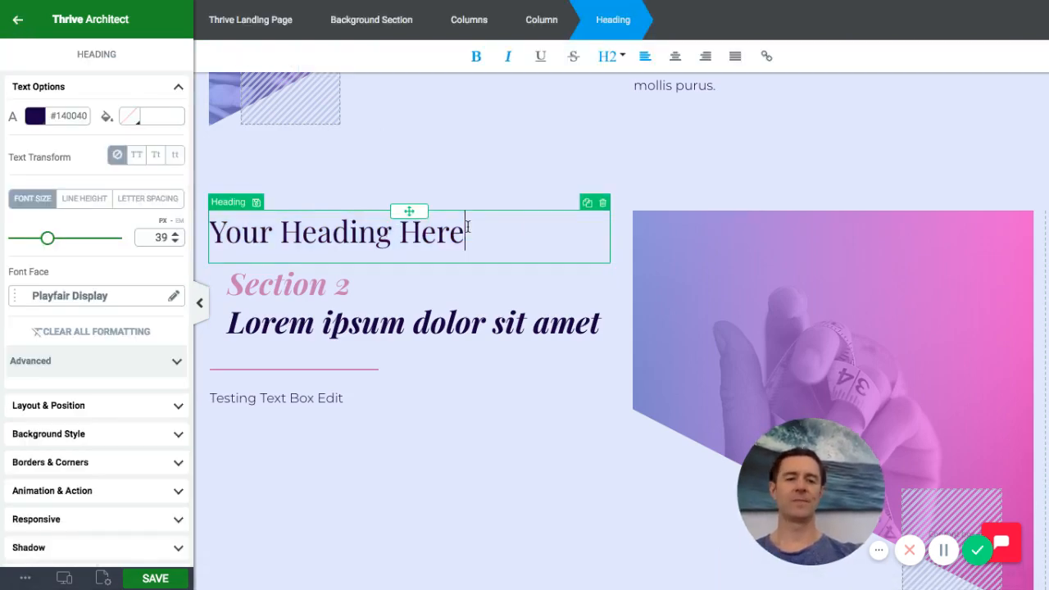
key(BackSpace)
key(BackSpace)
key(BackSpace)
key(BackSpace)
key(BackSpace)
key(BackSpace)
key(BackSpace)
key(BackSpace)
key(BackSpace)
key(BackSpace)
key(BackSpace)
key(BackSpace)
key(BackSpace)
key(BackSpace)
key(BackSpace)
key(BackSpace)
key(BackSpace)
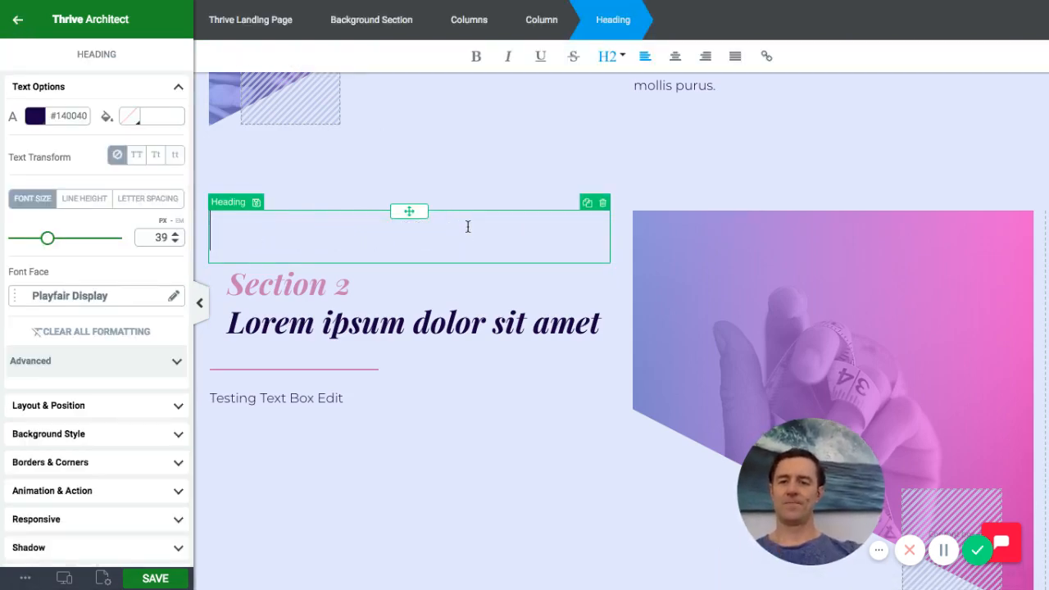
text(Amazing H)
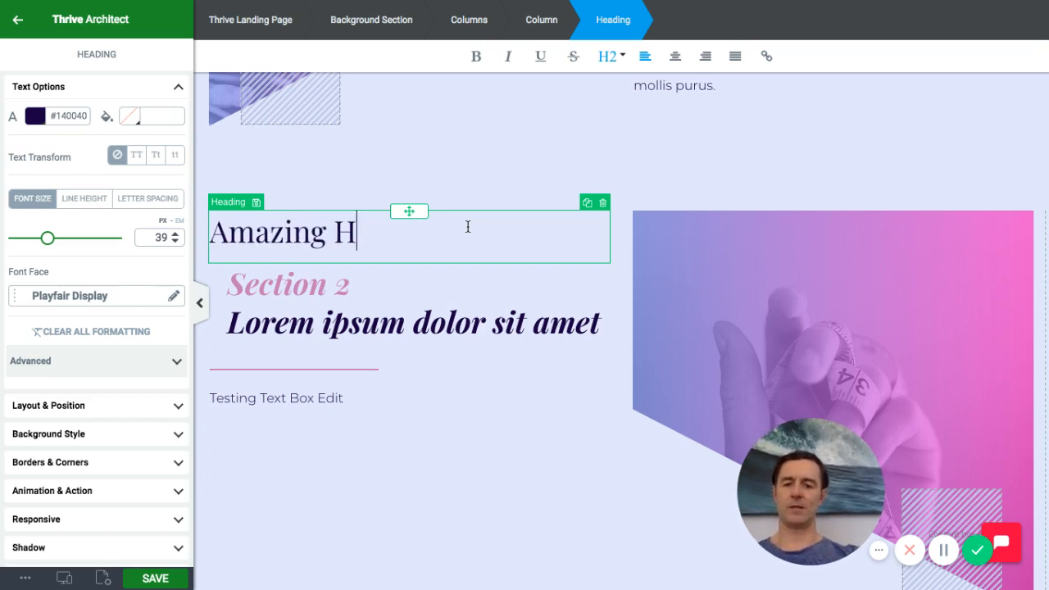
text(eading)
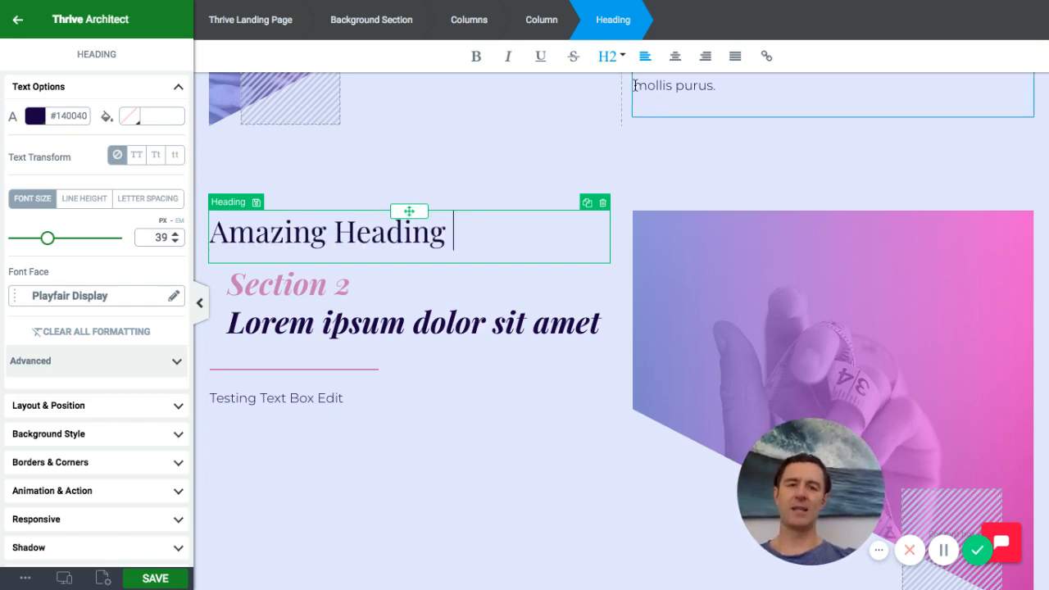
click(677, 59)
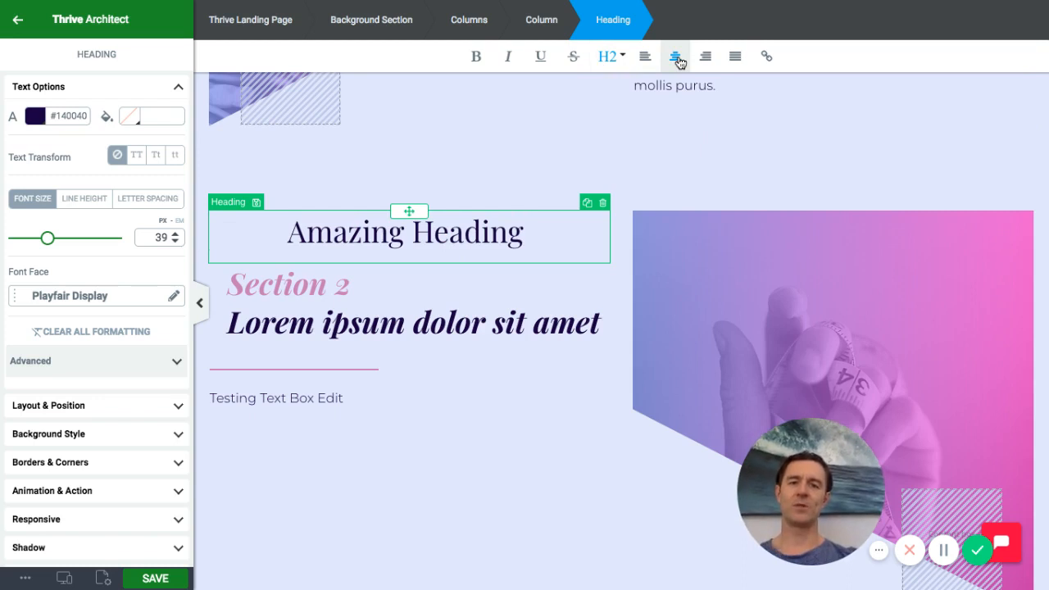
Align the "Amazing Heading" text to the left
click(703, 57)
click(646, 58)
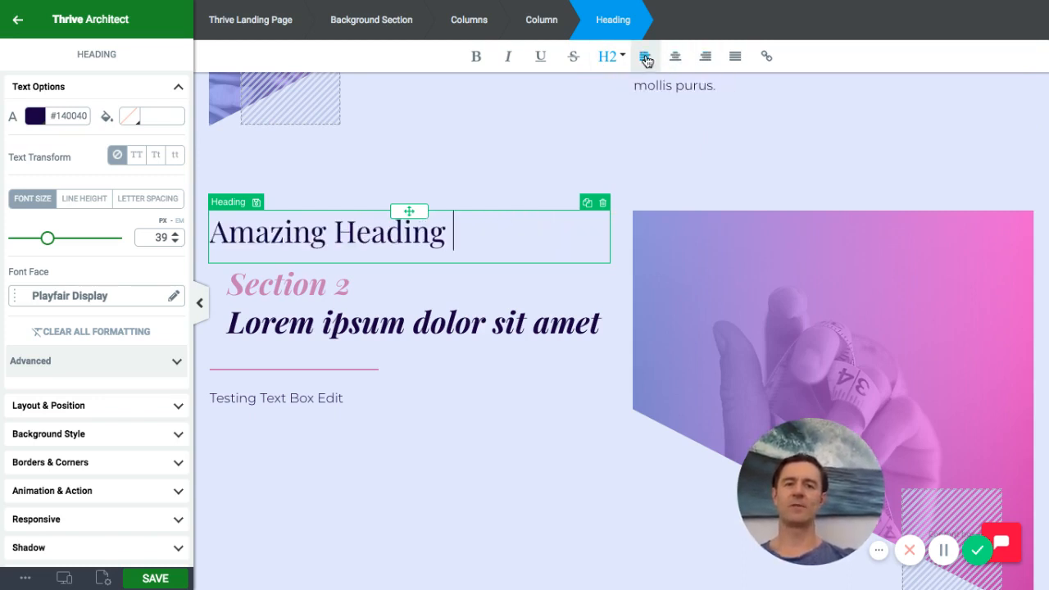
Try bold, italic and underline on the whole "Amazing Heading" text and remove all three styles again
drag(453, 238, 210, 234)
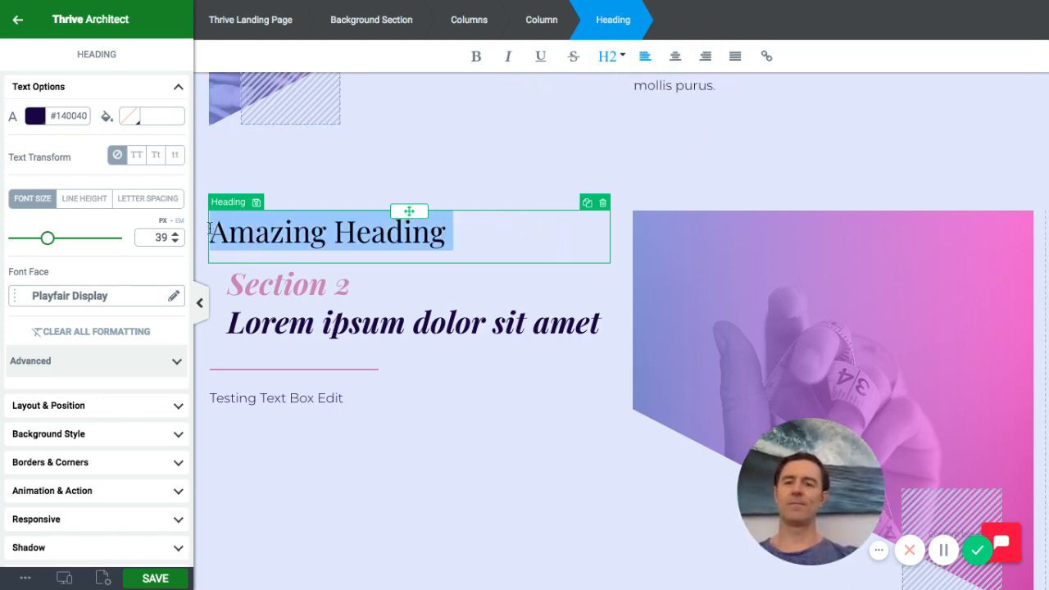
click(476, 58)
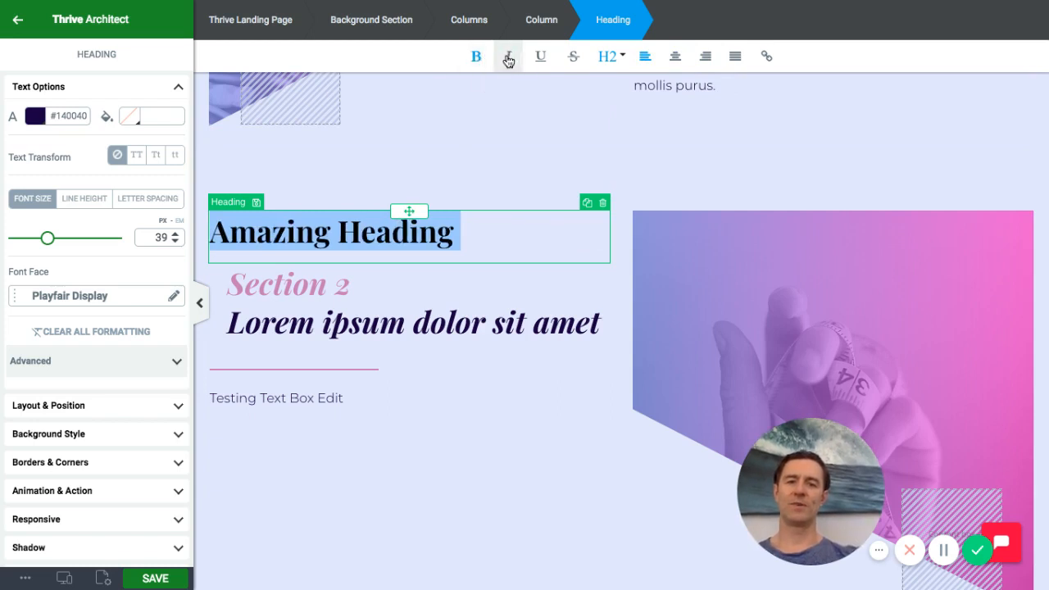
double_click(508, 57)
click(540, 57)
click(509, 59)
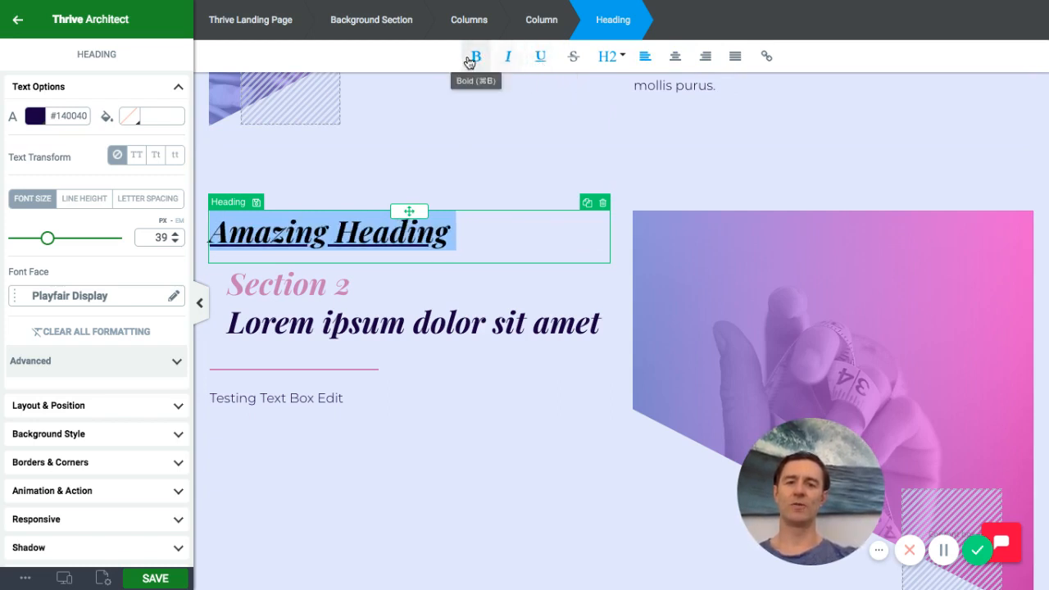
click(473, 59)
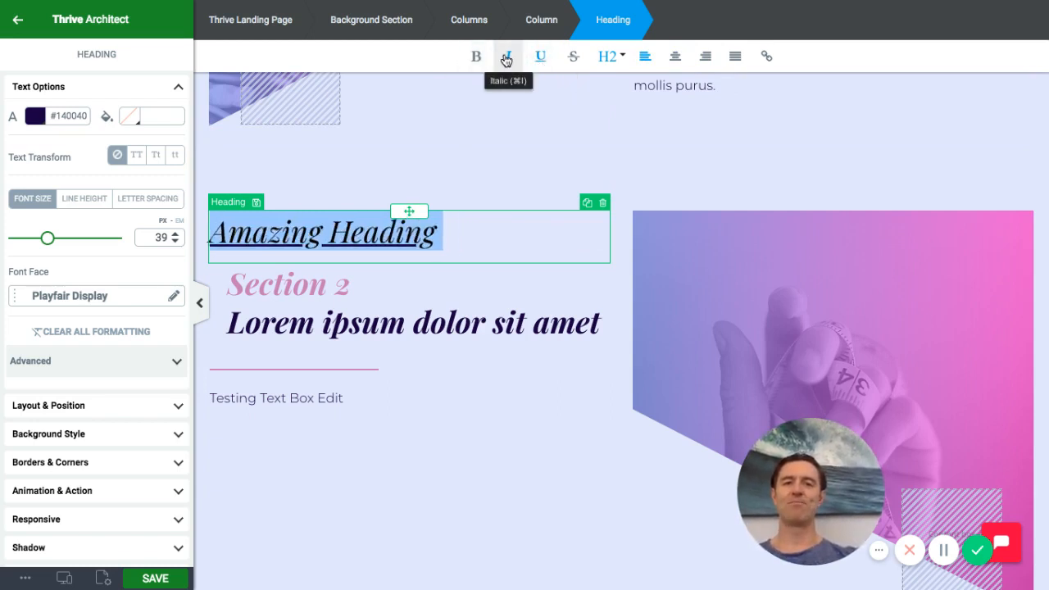
click(508, 57)
click(540, 59)
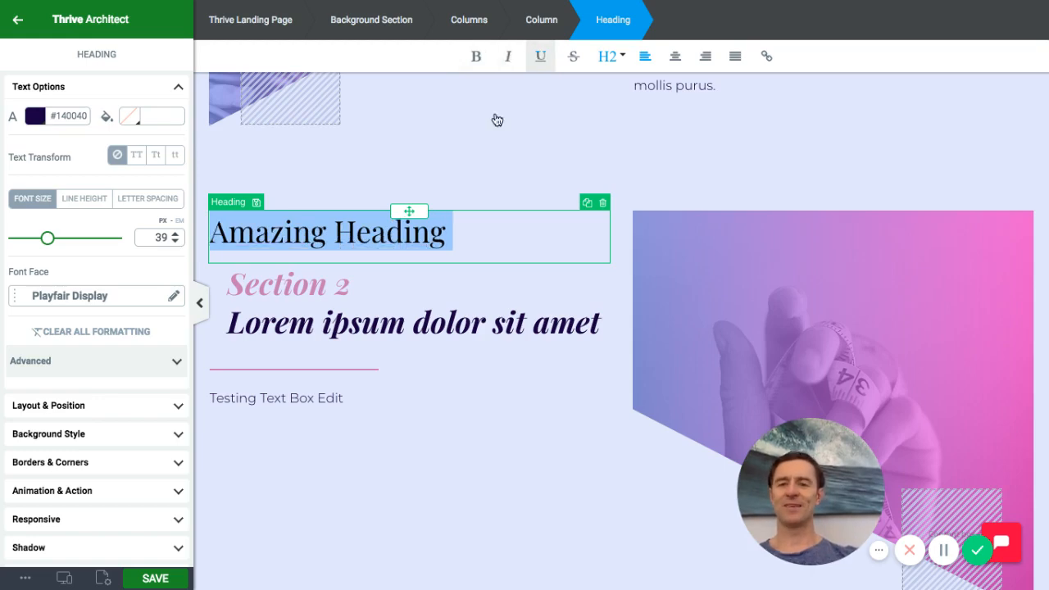
Set the text colour of "Amazing Heading" to the red #e43b2c swatch and apply it
click(41, 119)
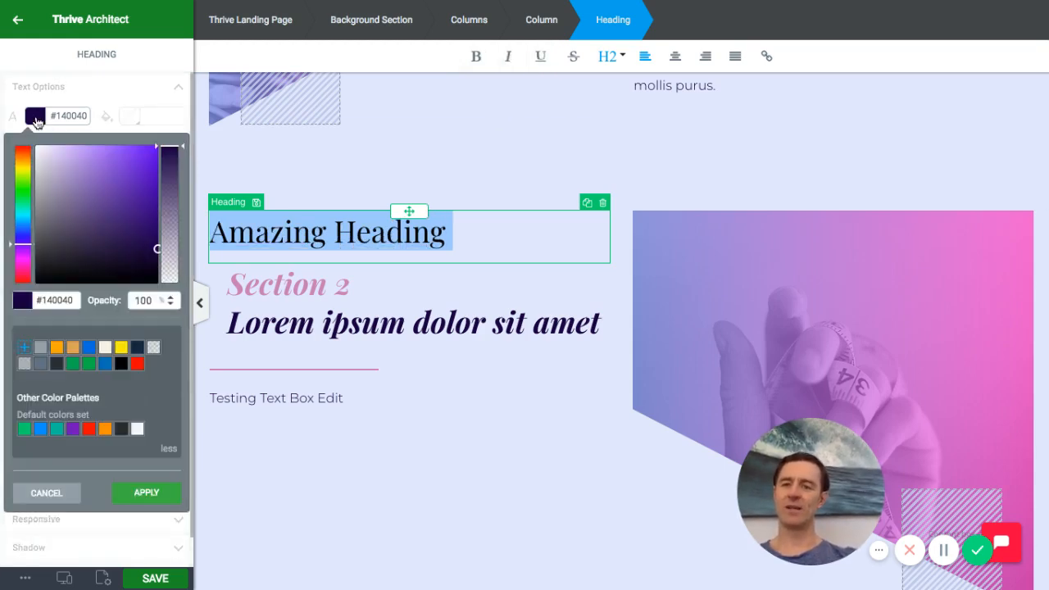
click(21, 280)
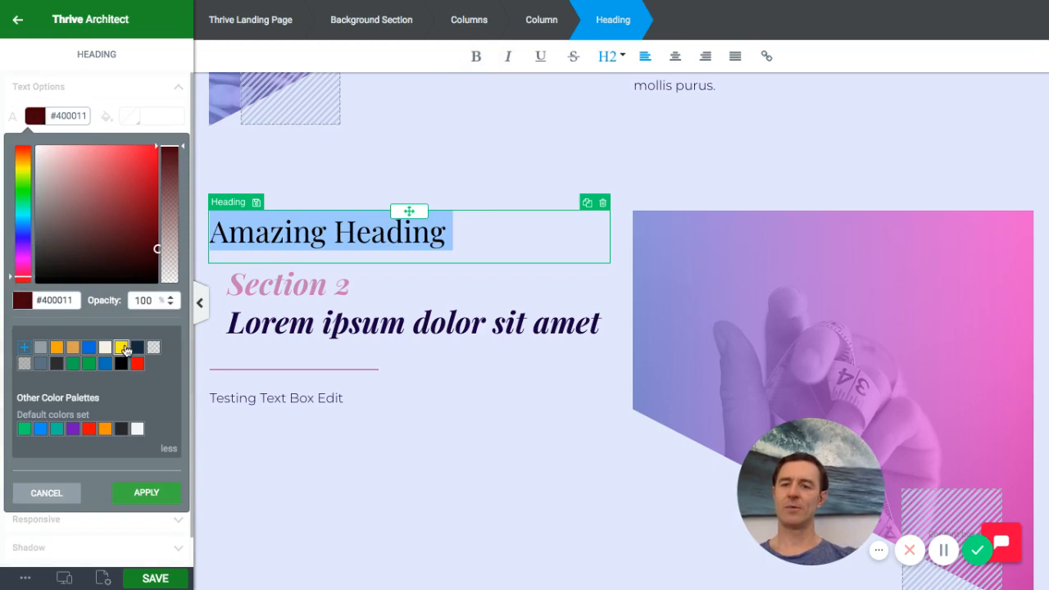
click(137, 366)
click(145, 502)
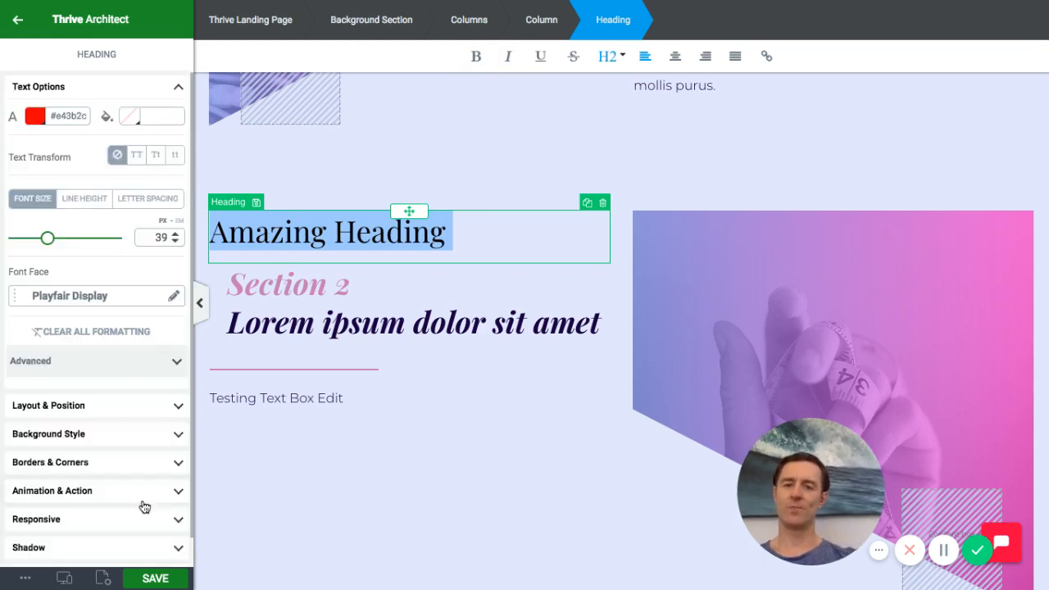
click(451, 282)
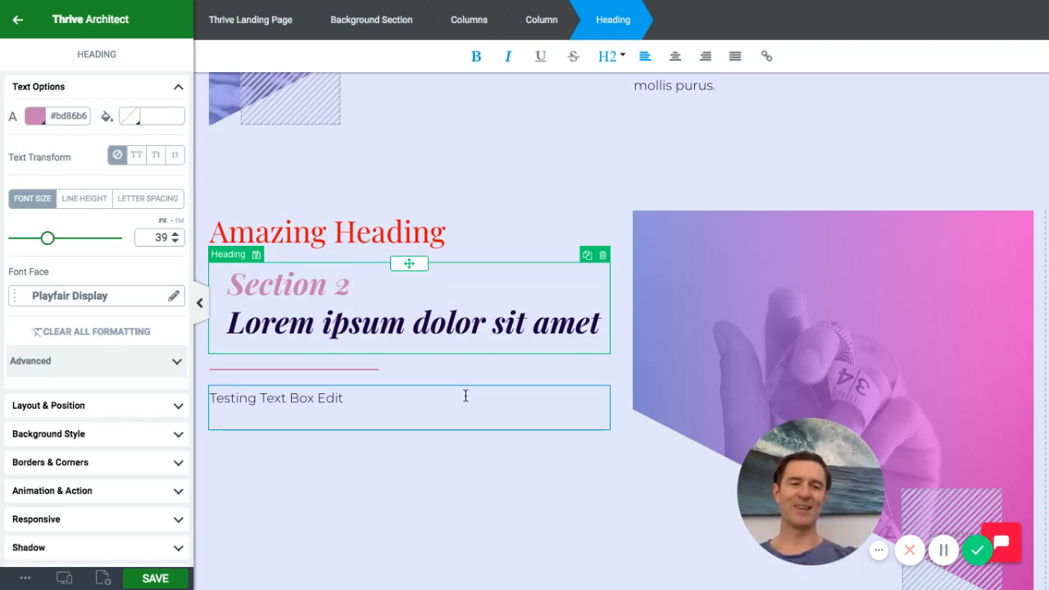
Insert a Button element below the last image-and-text columns, just above the Testimonial/Author Section, and set its width to 62%
scroll(466, 397, down, 3)
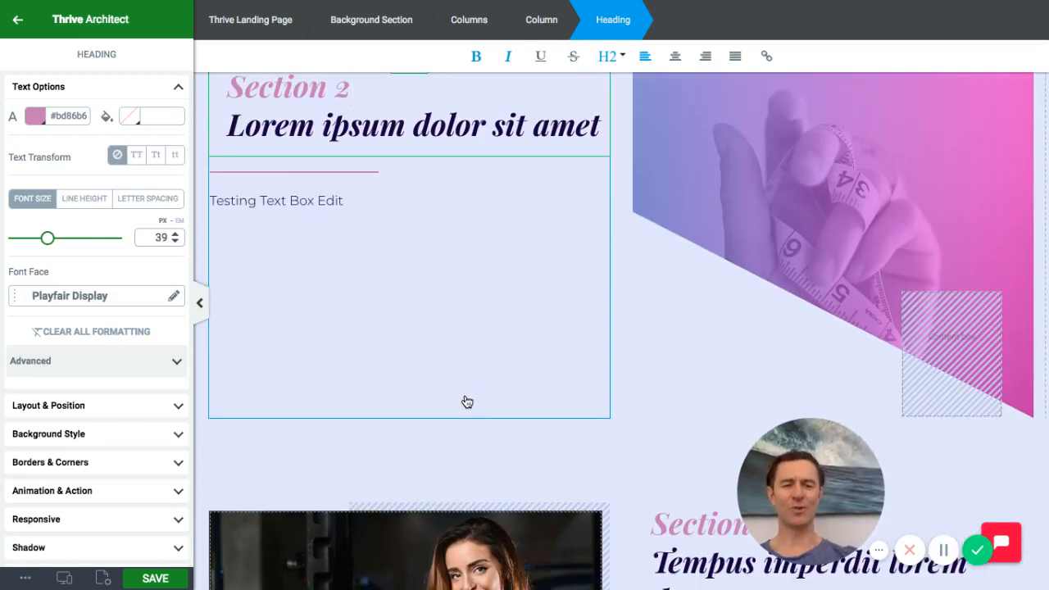
scroll(467, 402, down, 10)
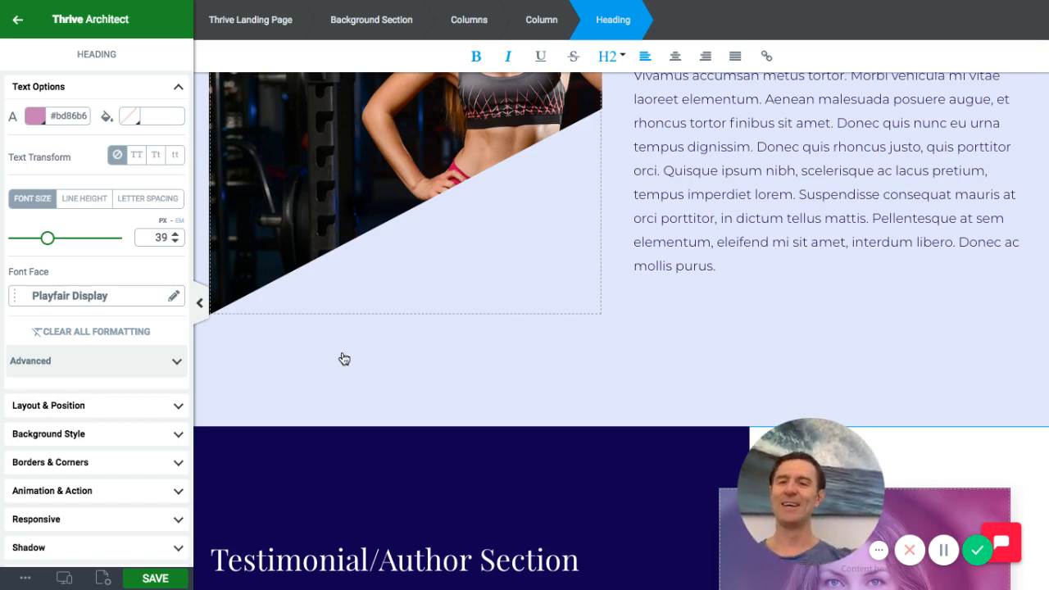
click(17, 22)
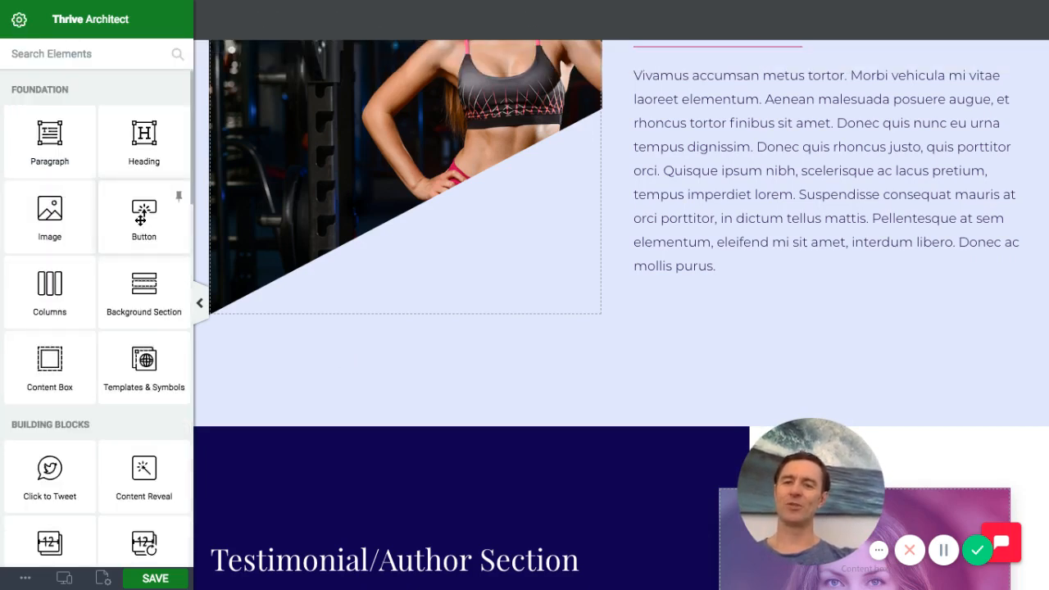
drag(173, 212, 663, 313)
drag(649, 368, 639, 313)
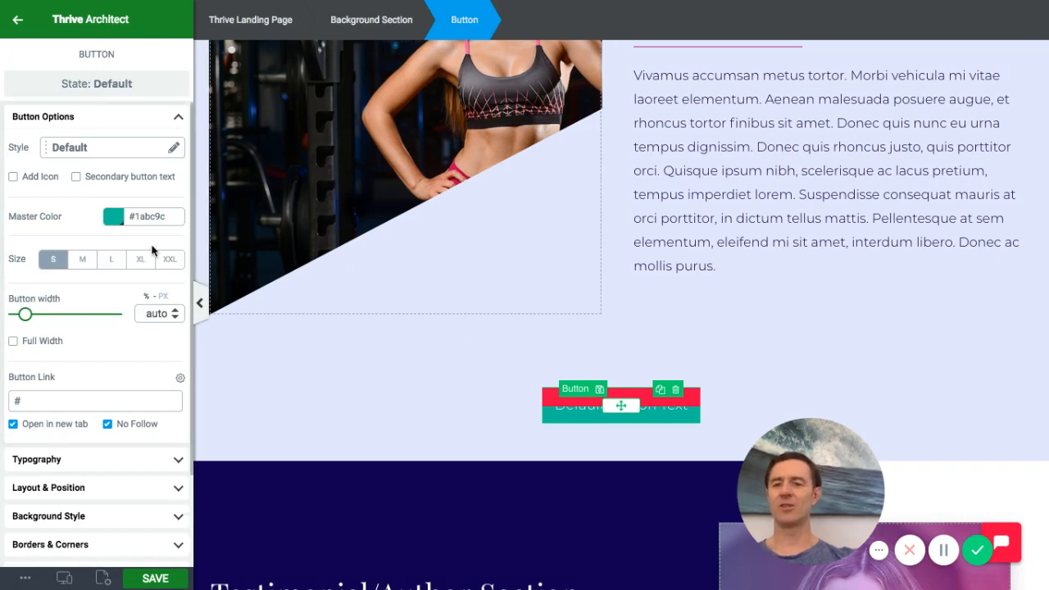
drag(26, 314, 77, 318)
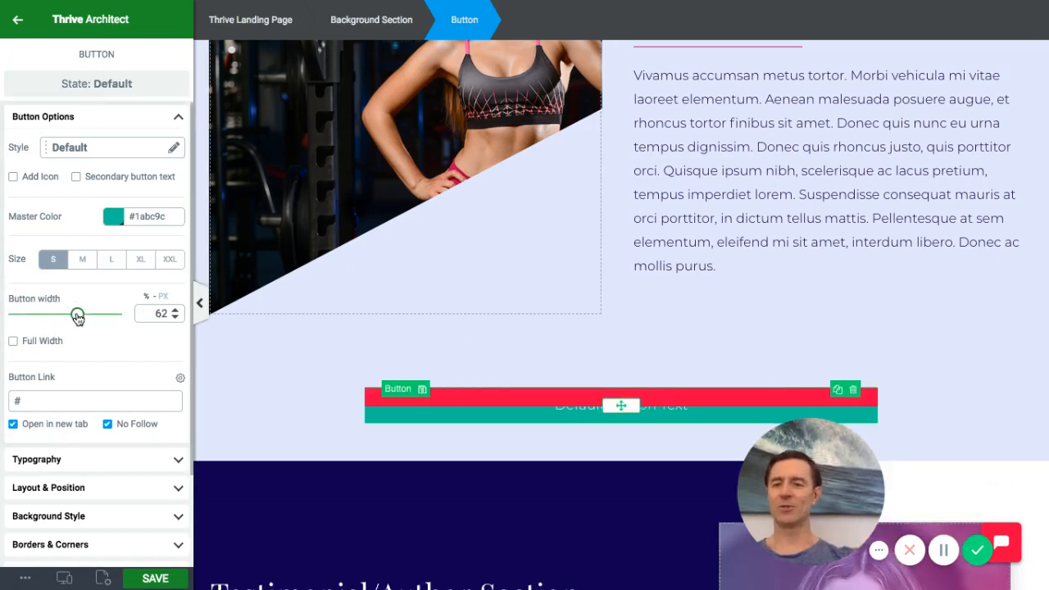
click(496, 444)
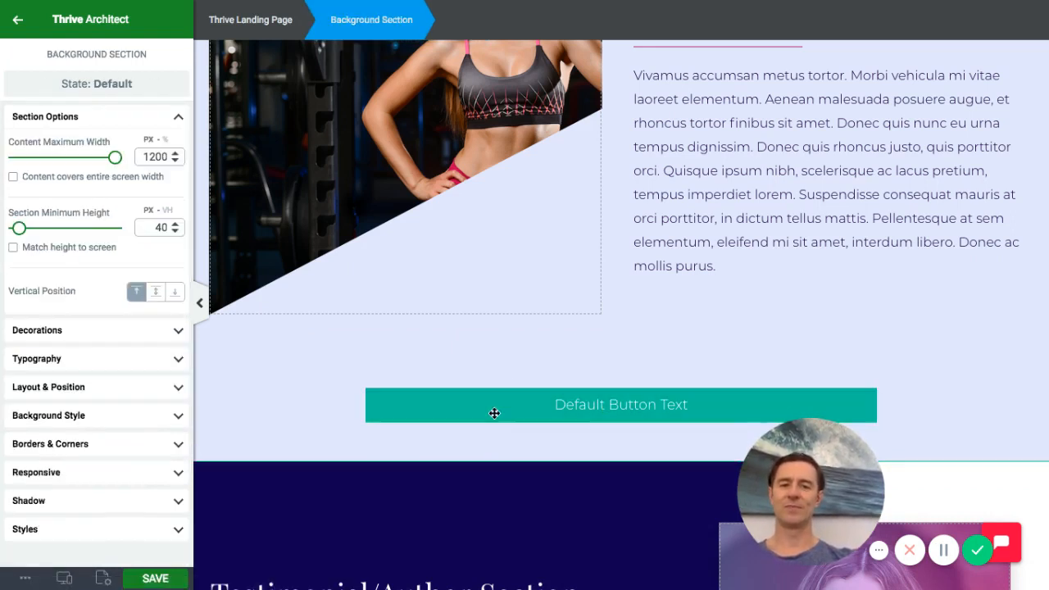
Replace the new button's default text with "Download My Awesome Product Click Here"
click(578, 403)
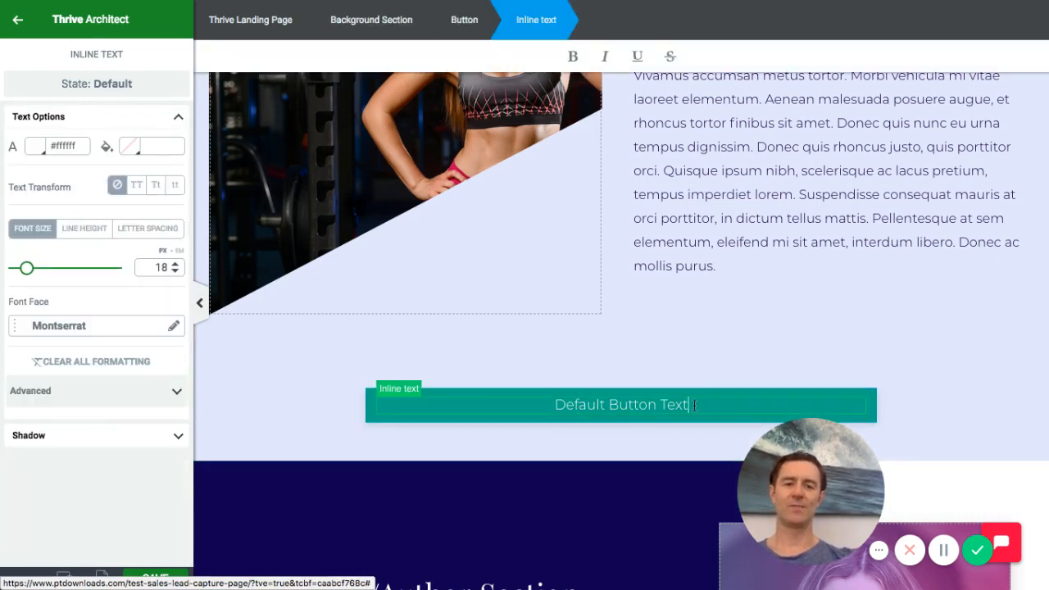
drag(694, 405, 519, 405)
key(BackSpace)
text(Downl)
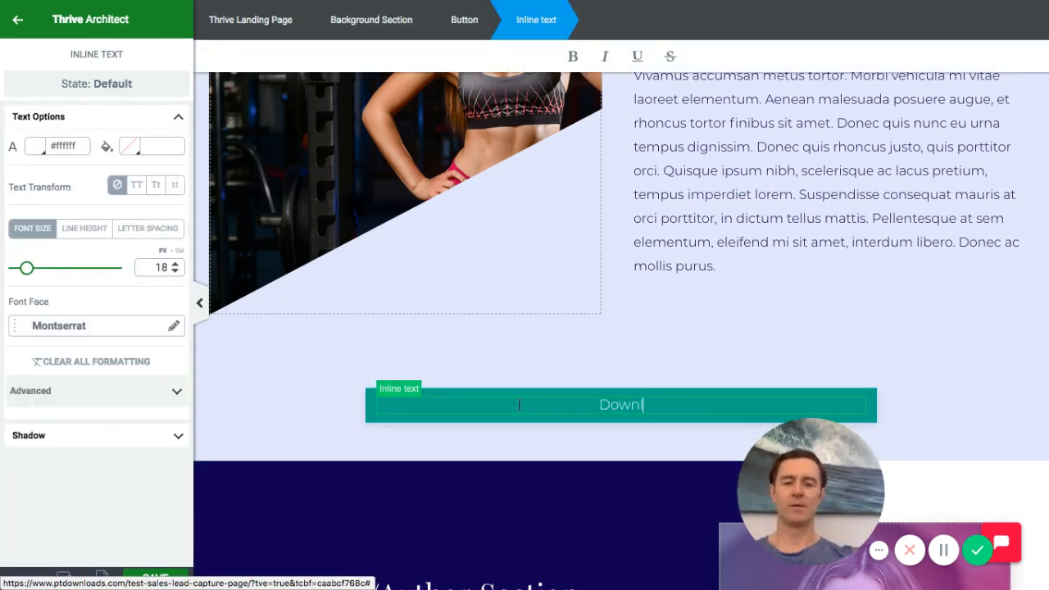
text(oad my)
key(BackSpace)
key(BackSpace)
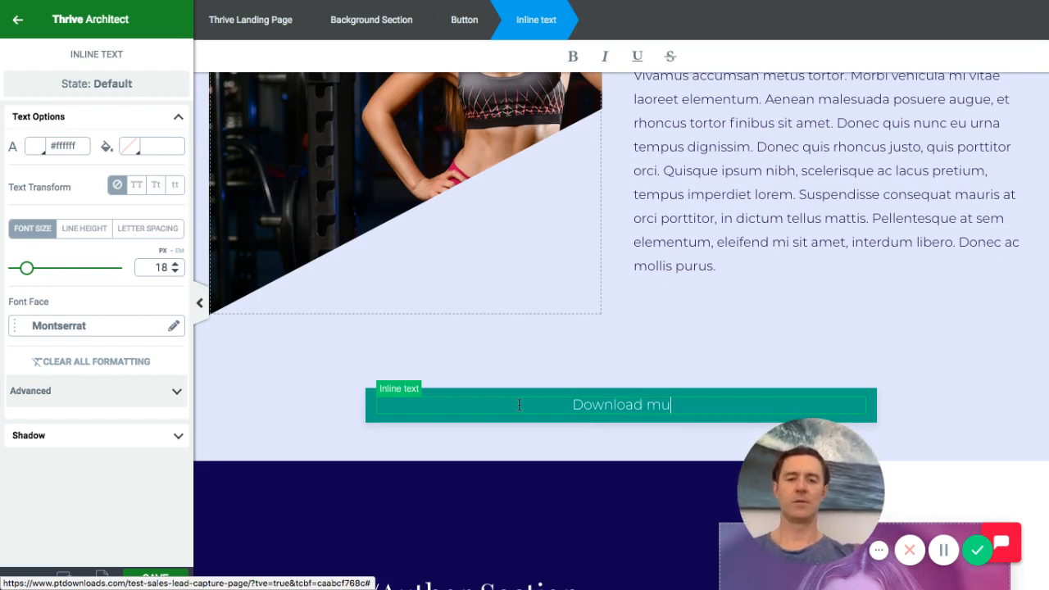
text(Mt)
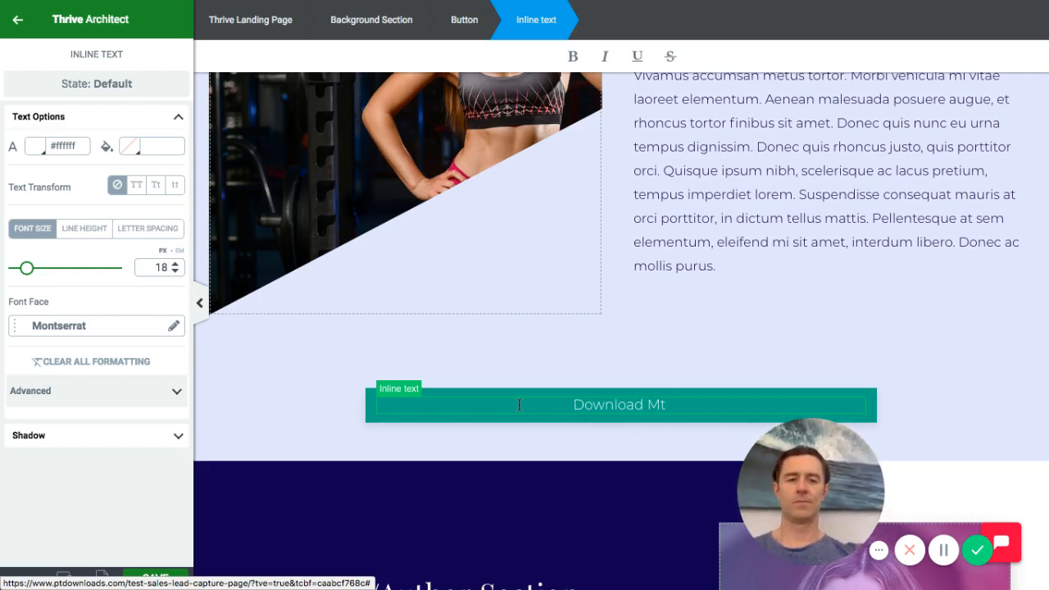
key(BackSpace)
text(y Aw)
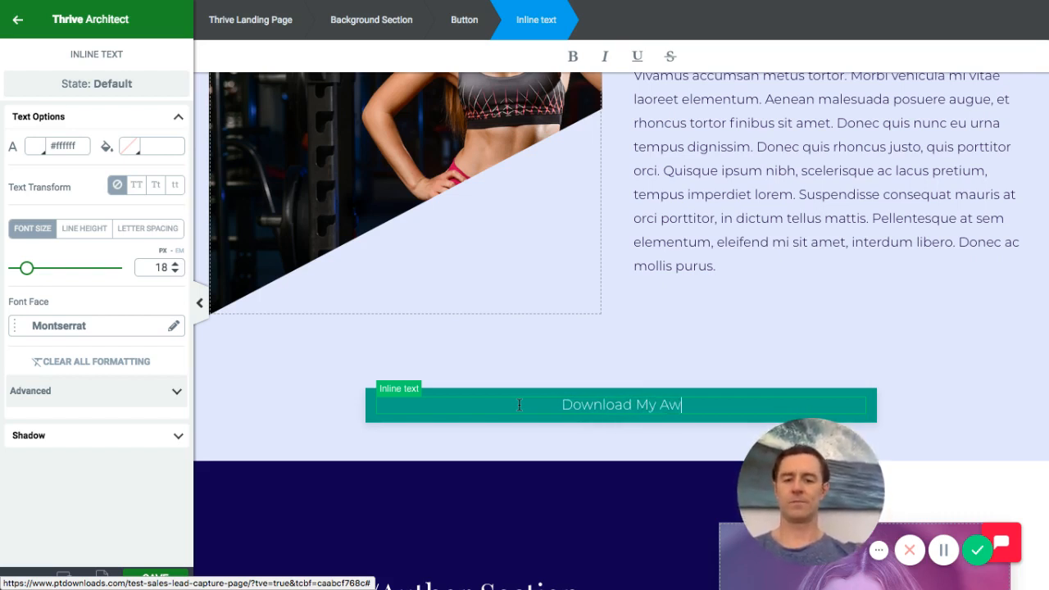
text(esome)
key(BackSpace)
key(BackSpace)
key(BackSpace)
key(BackSpace)
key(BackSpace)
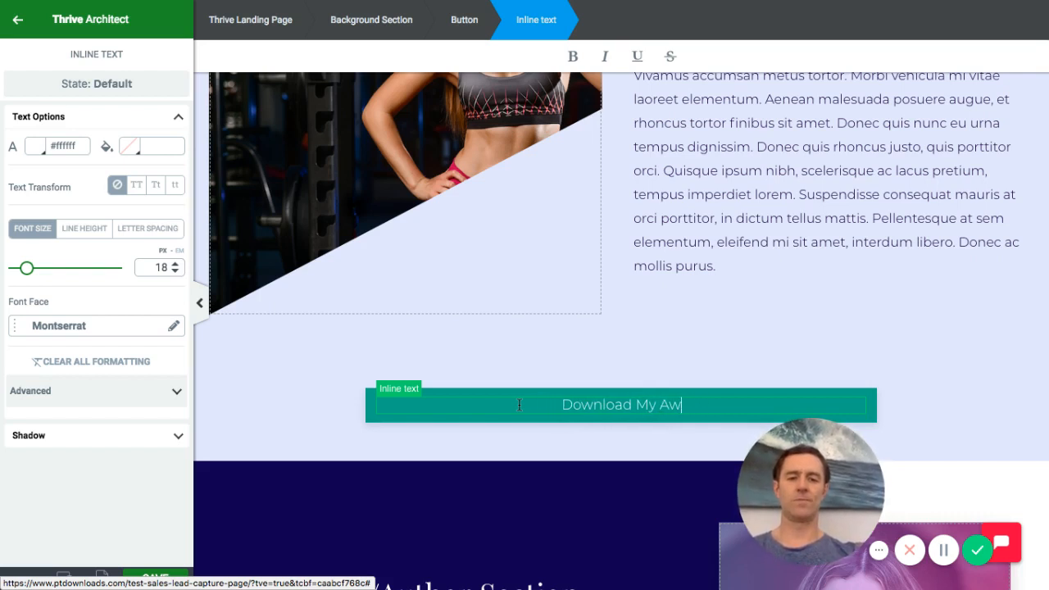
text(esome Prodyc)
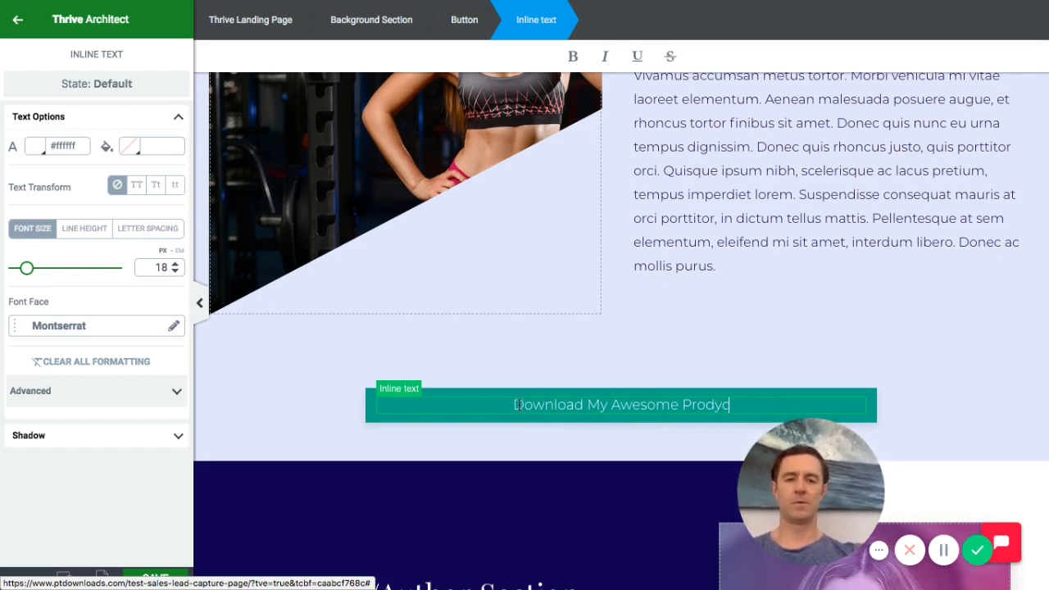
key(BackSpace)
key(BackSpace)
text(uct )
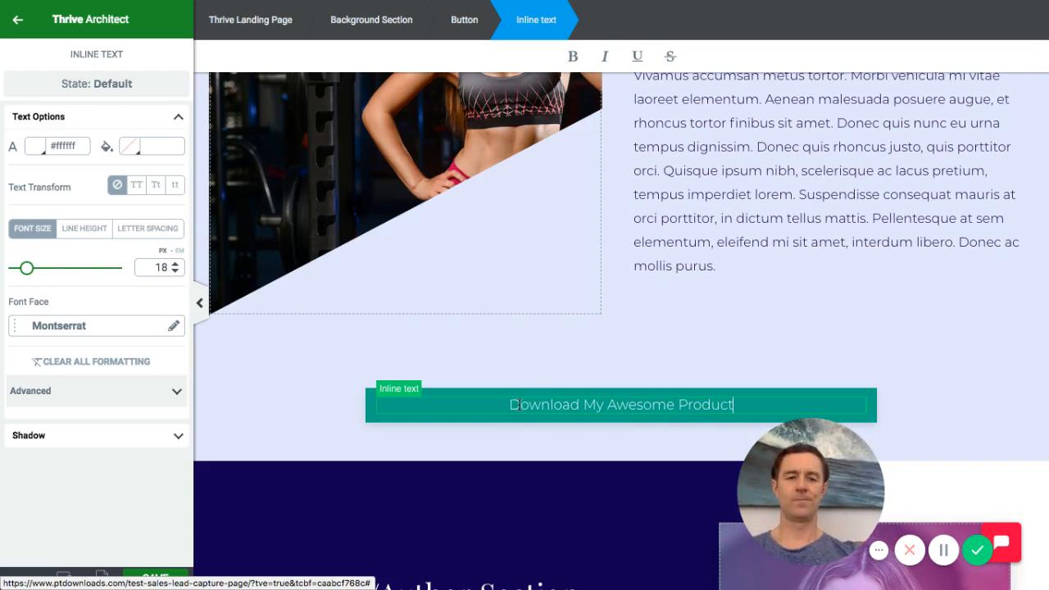
text(Click Here)
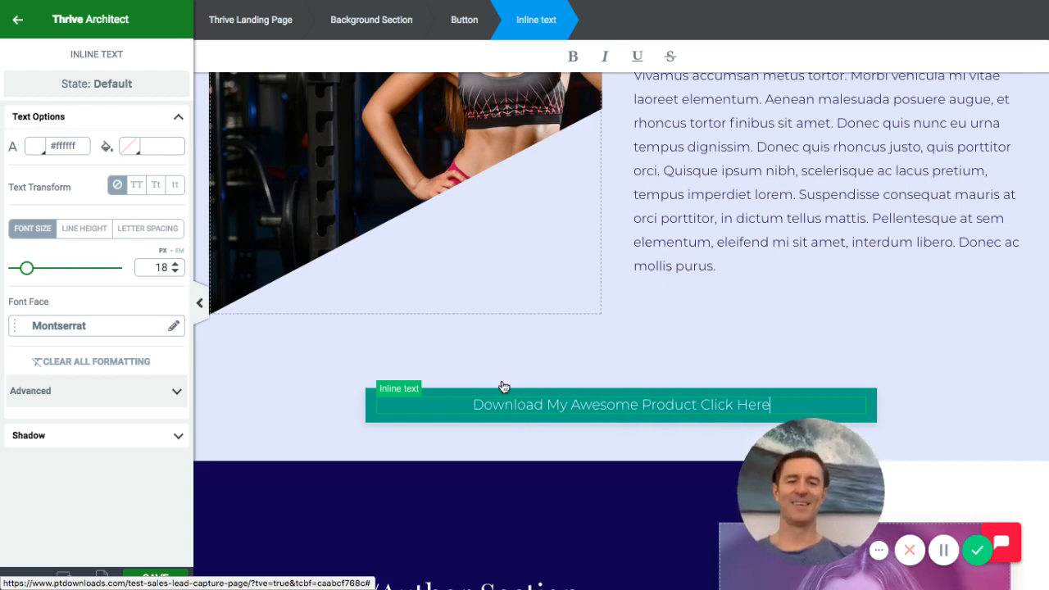
click(529, 343)
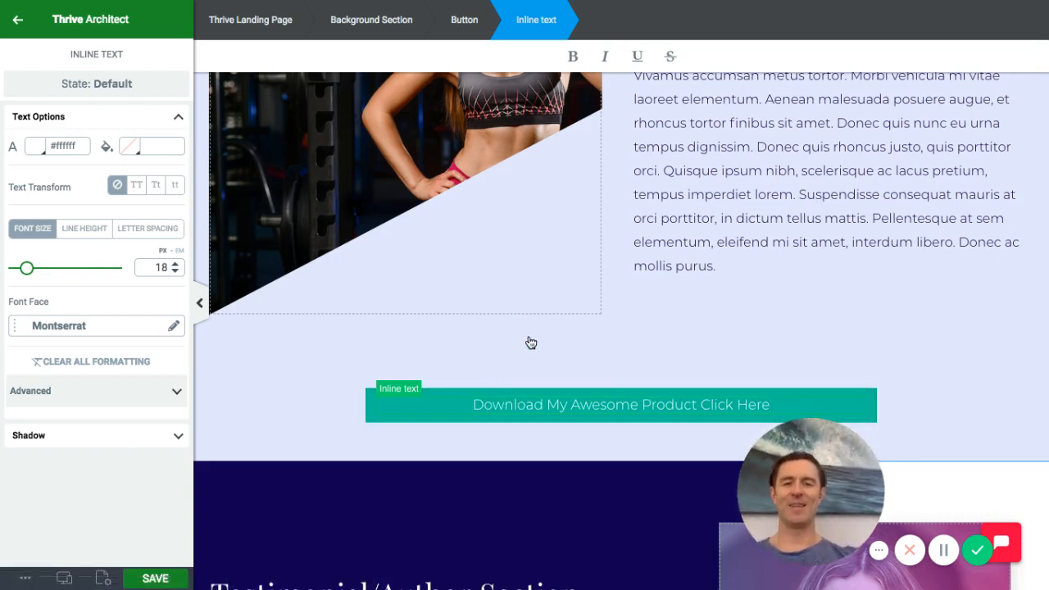
click(262, 370)
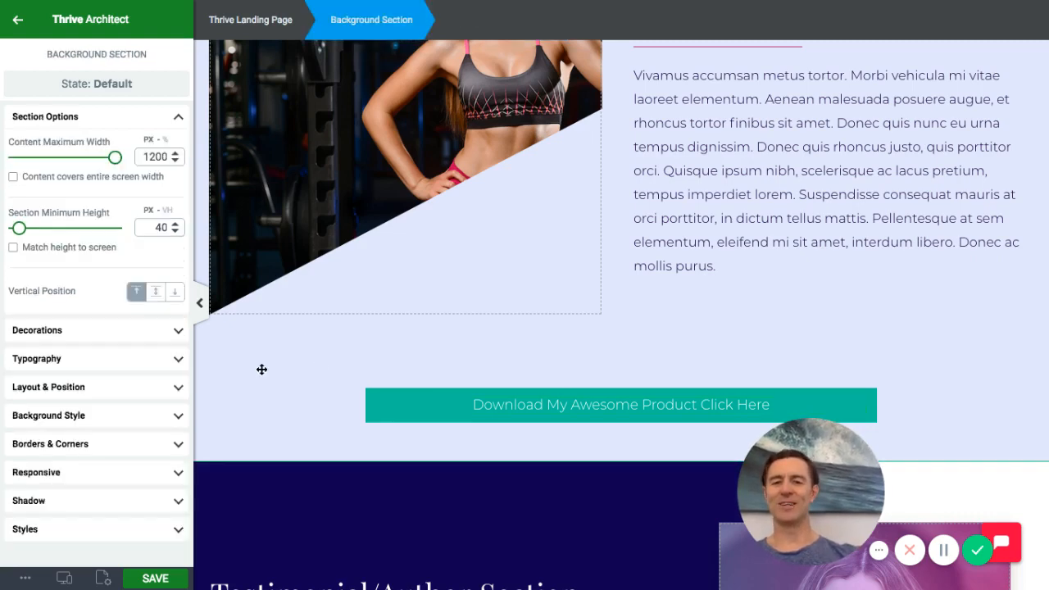
Open the download button's link setting for editing
click(387, 420)
click(129, 401)
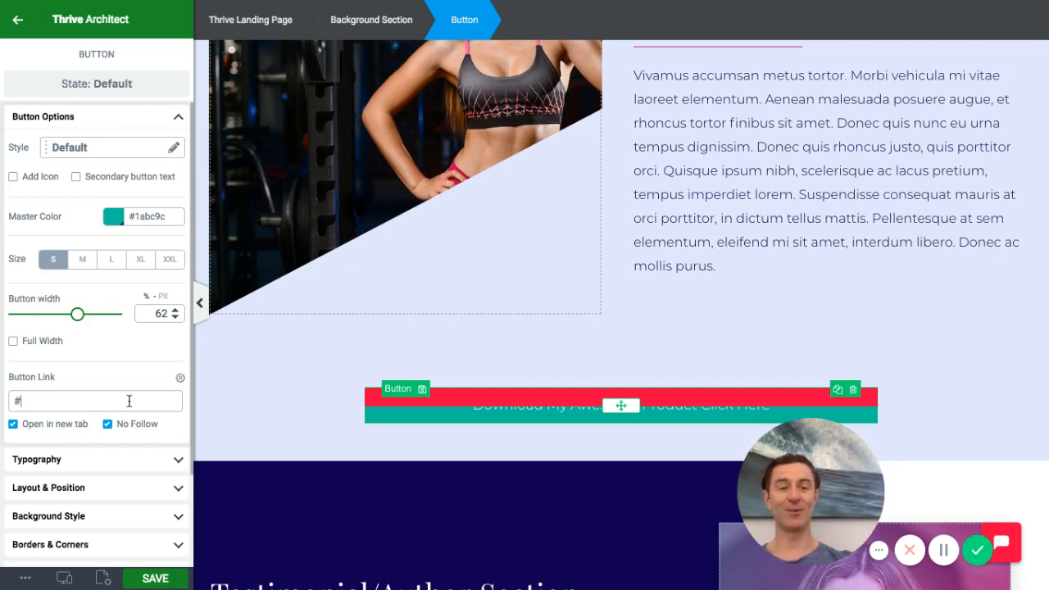
click(129, 400)
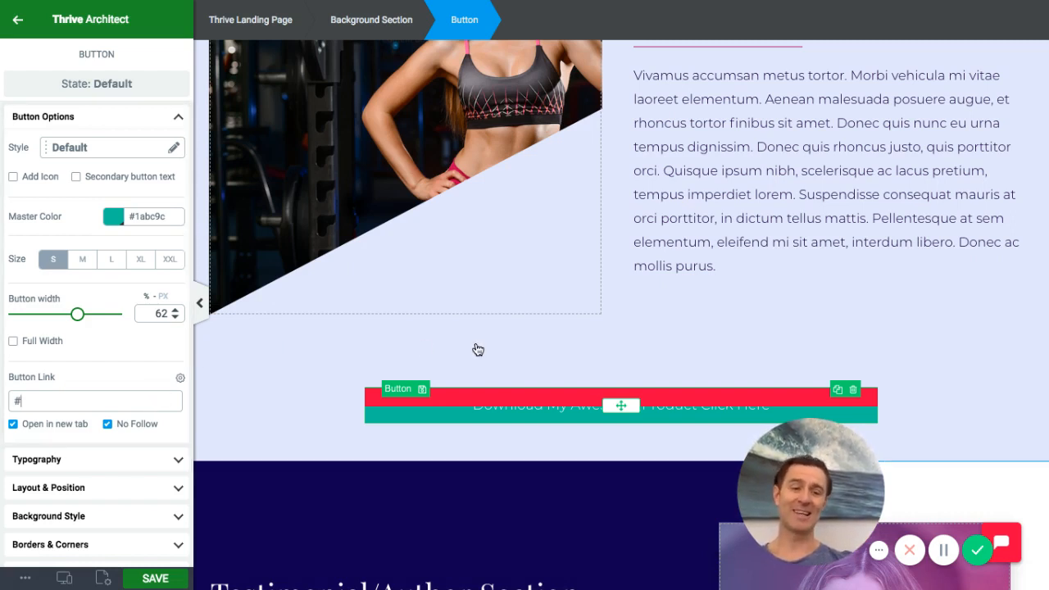
click(557, 360)
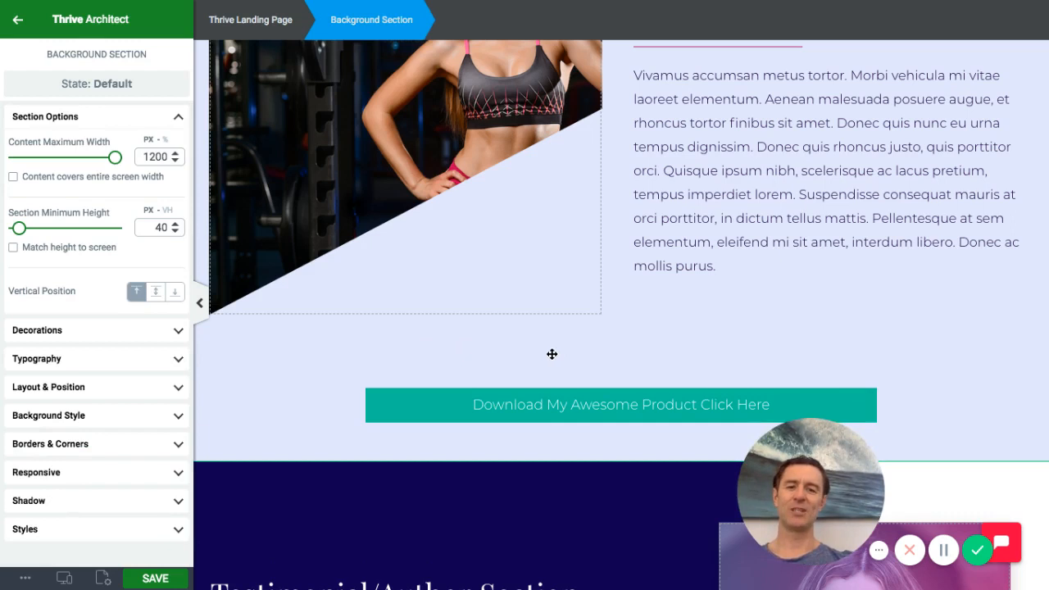
Select the download button and change its master color to the blue #0077da swatch, applying the change
click(396, 400)
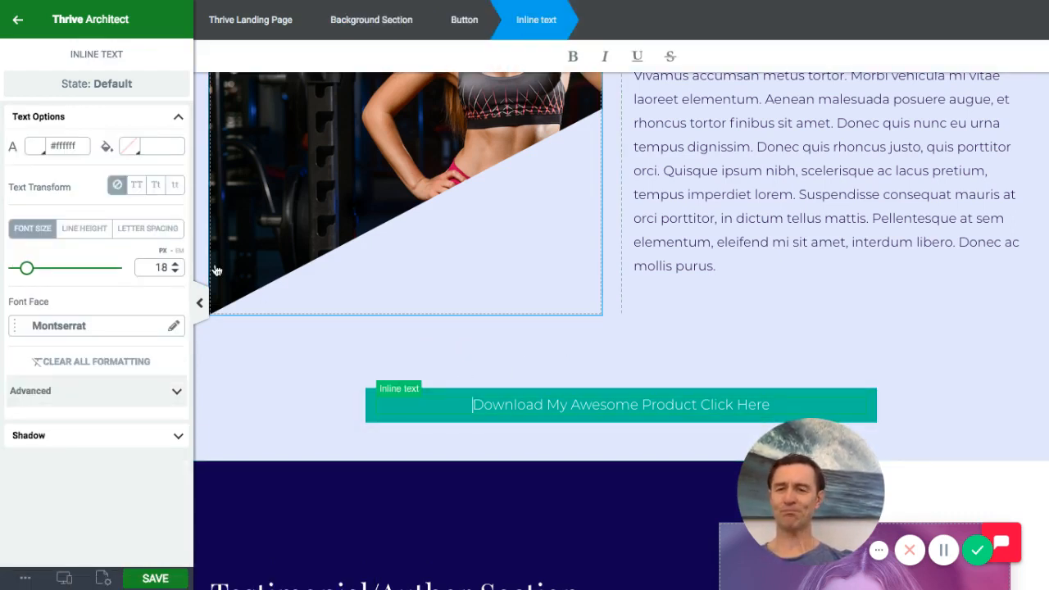
click(372, 399)
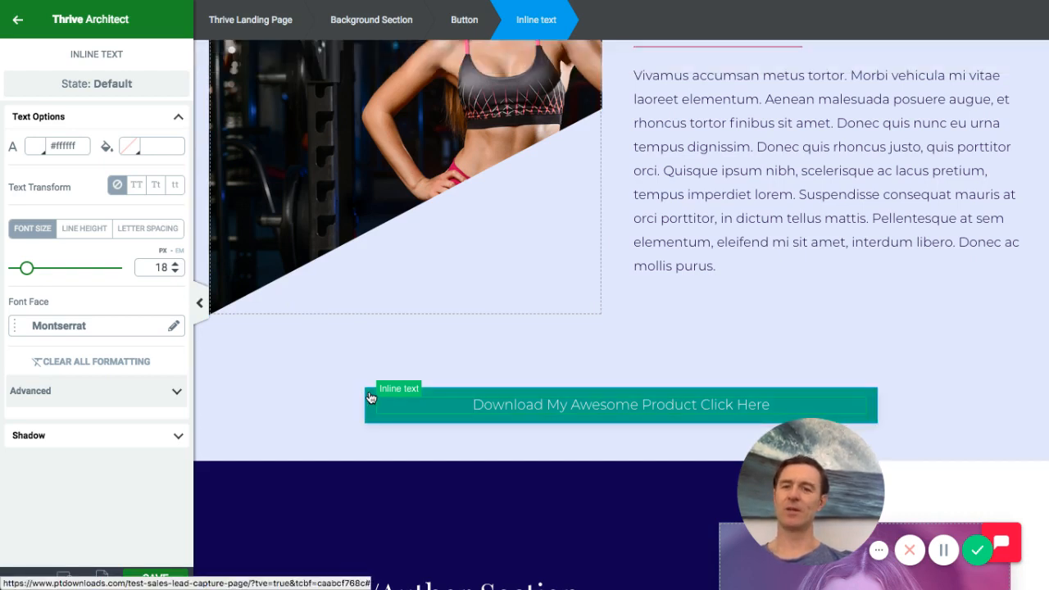
click(369, 392)
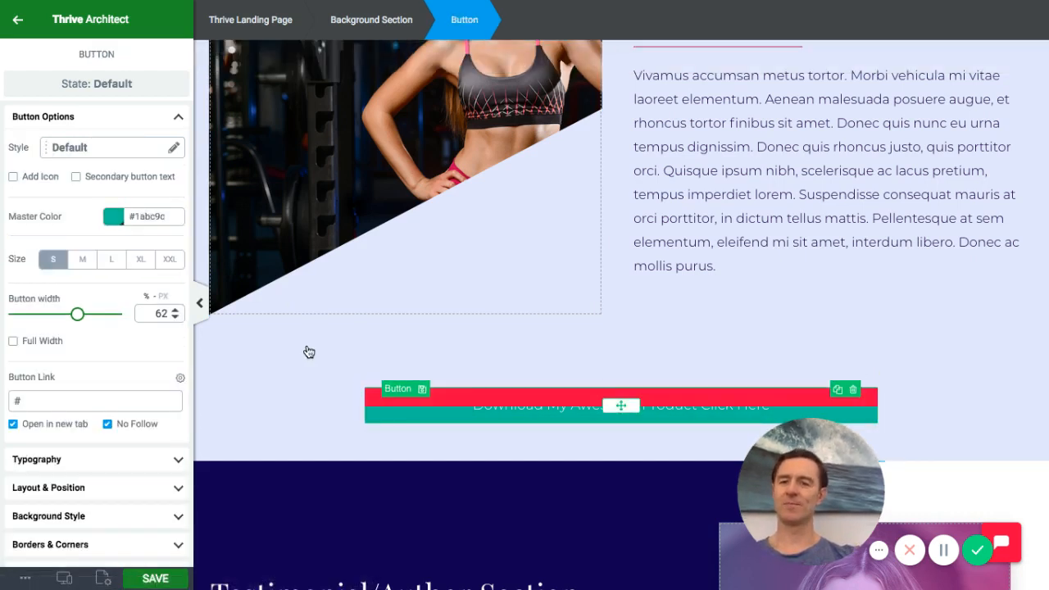
click(113, 217)
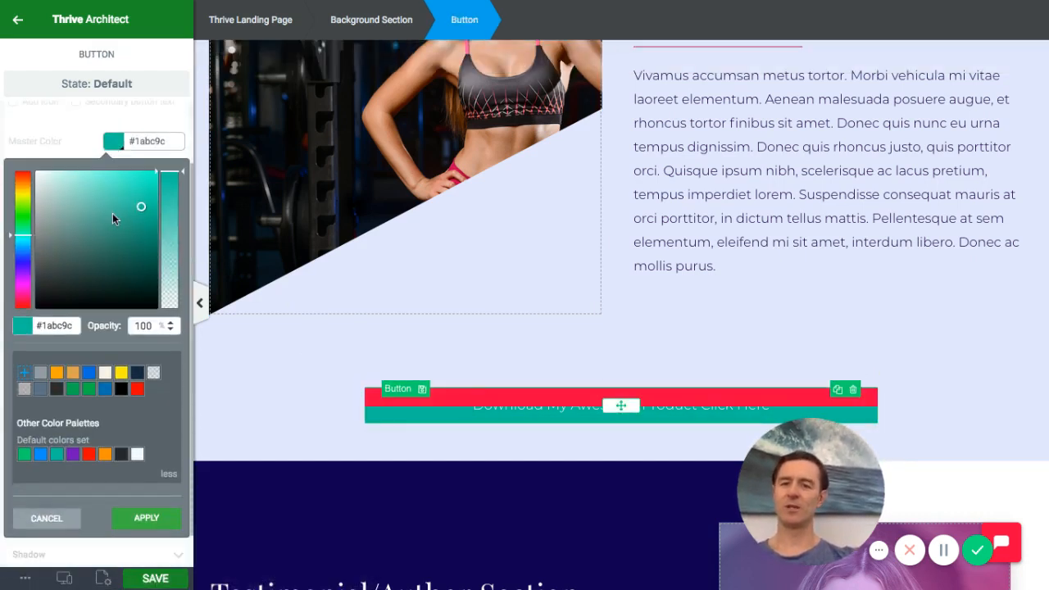
click(89, 373)
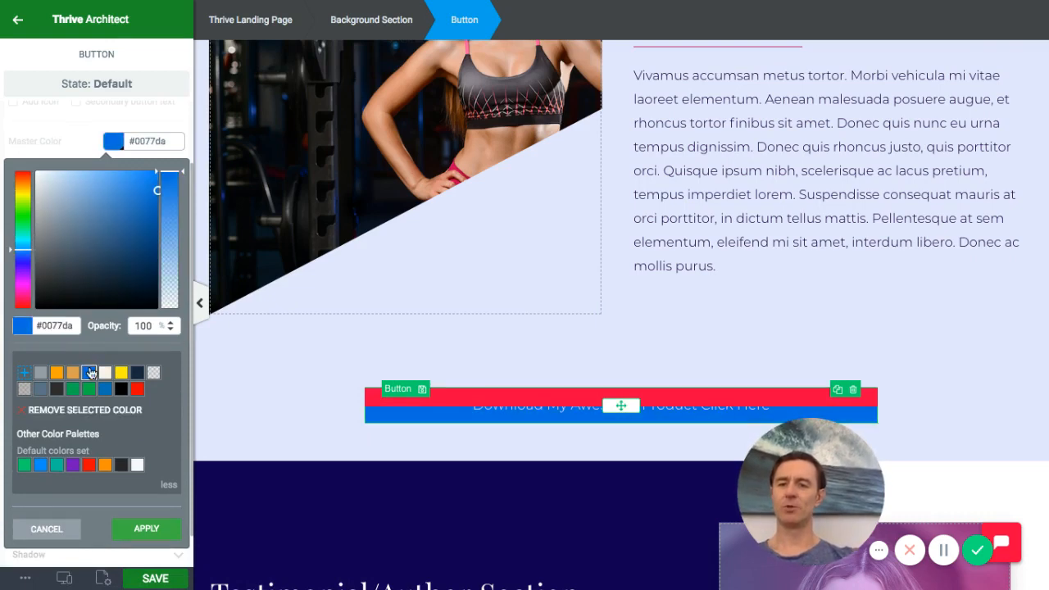
click(136, 531)
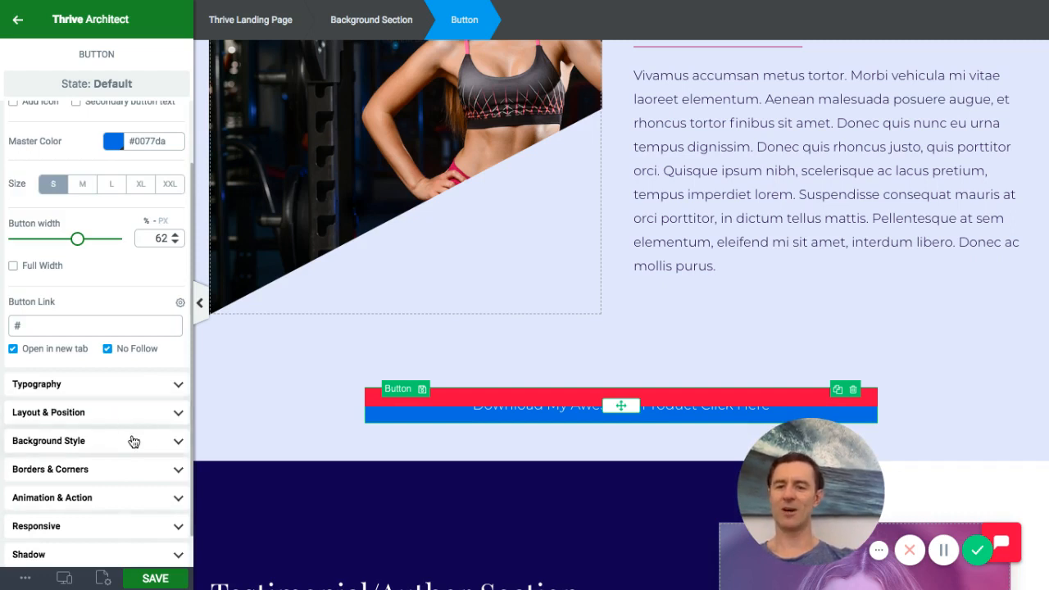
Give the download button a 1 px dashed border and save the page
click(171, 468)
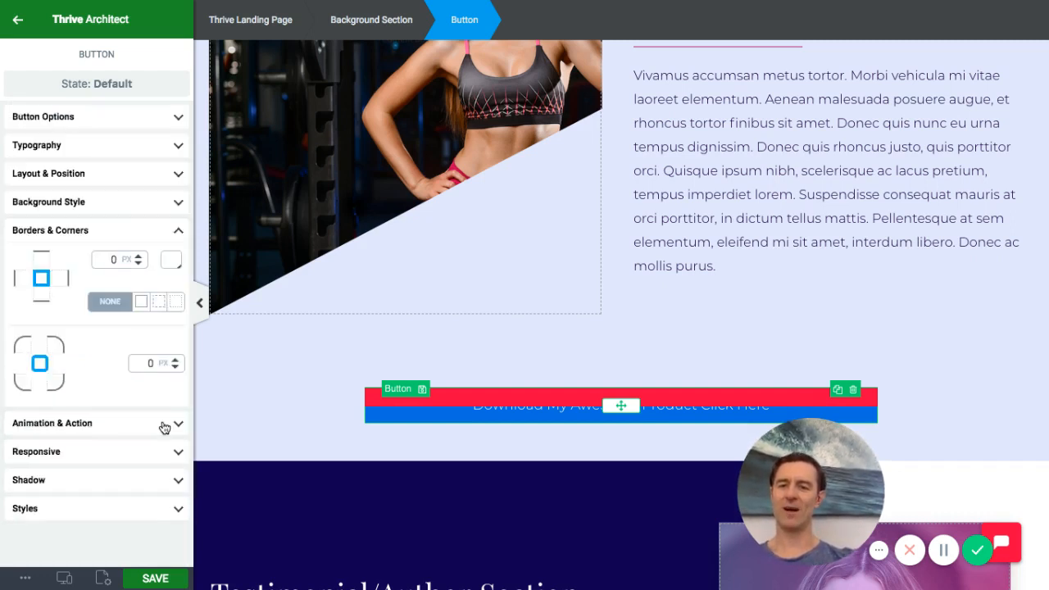
click(141, 303)
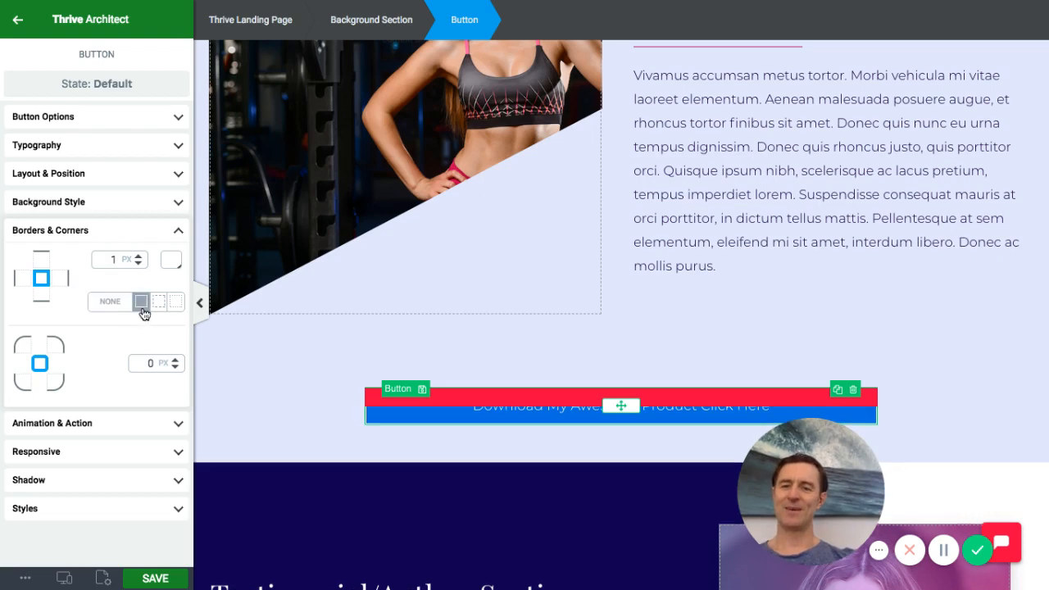
click(176, 303)
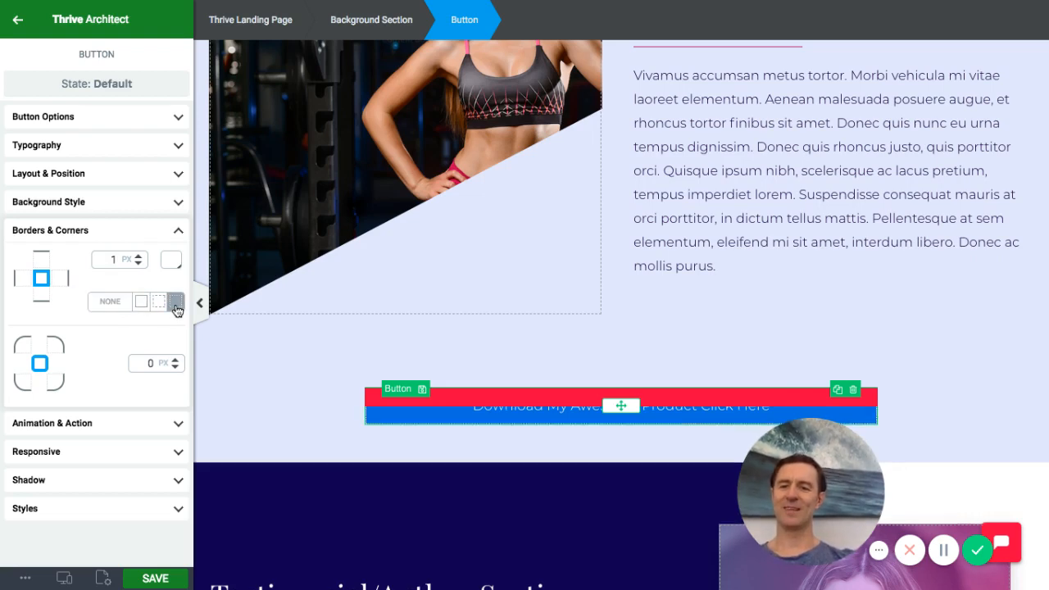
click(160, 303)
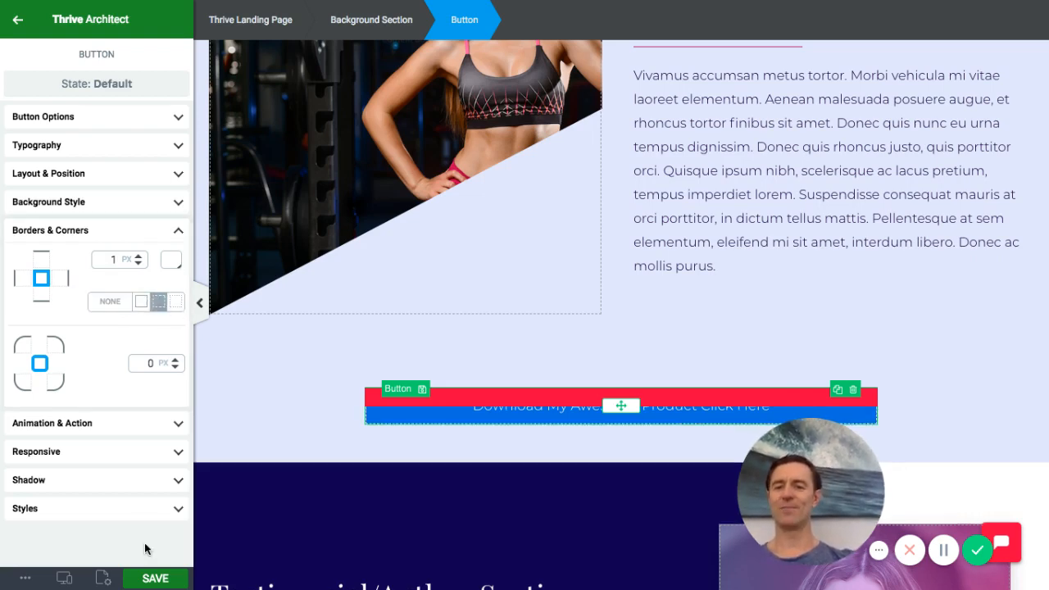
click(146, 578)
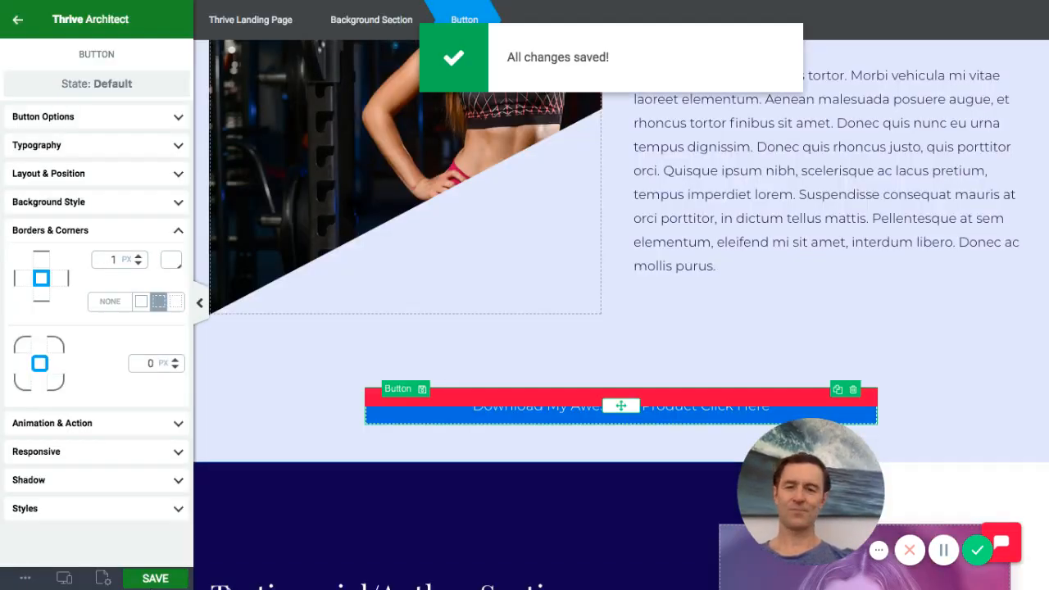
click(314, 407)
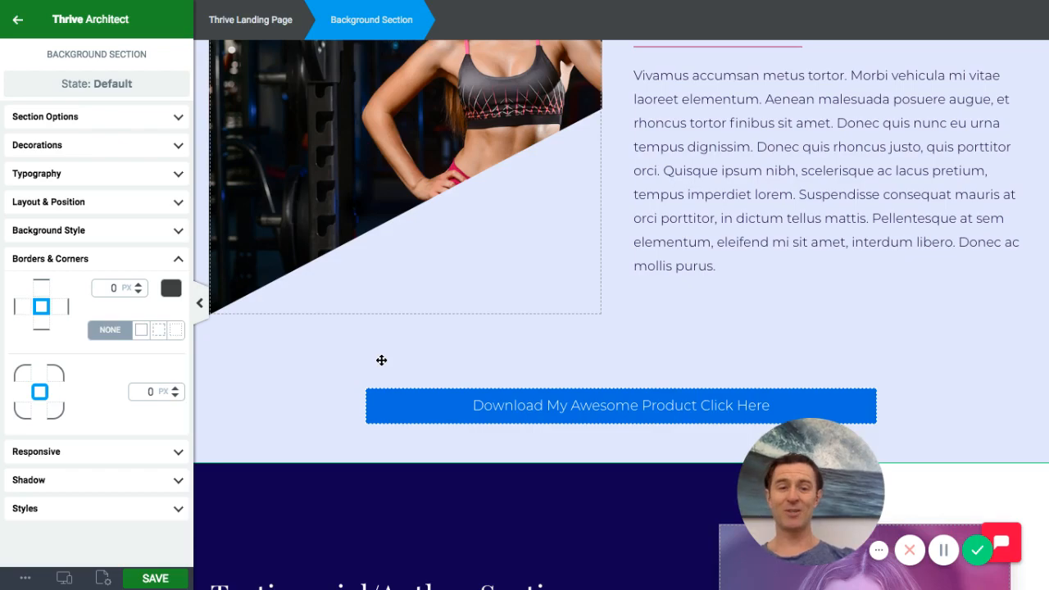
Select the "Blog Posts or More Information" background section and open its background style settings
scroll(381, 360, down, 10)
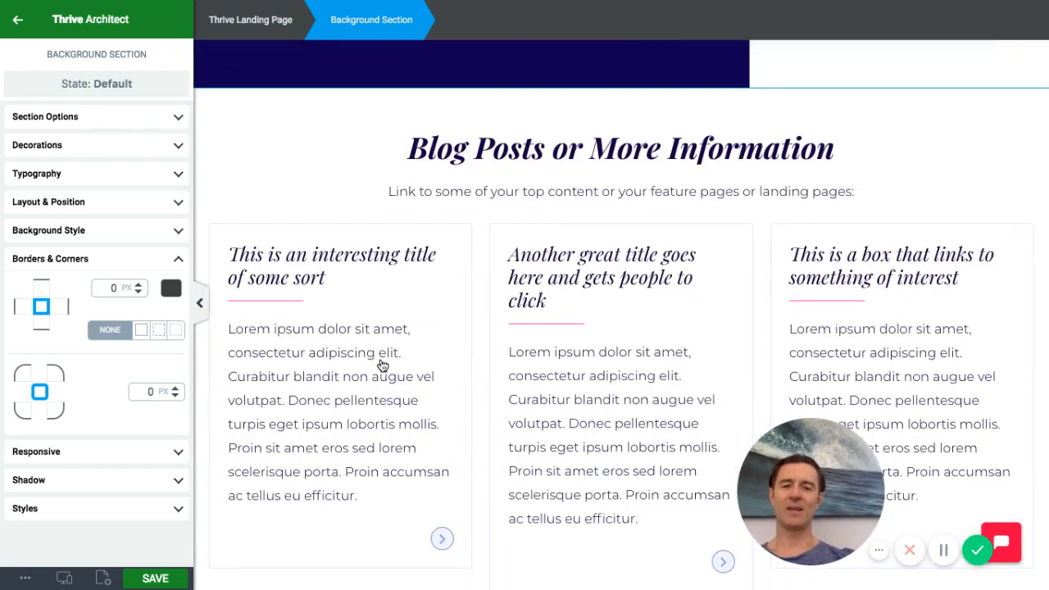
scroll(381, 358, down, 3)
scroll(382, 328, up, 2)
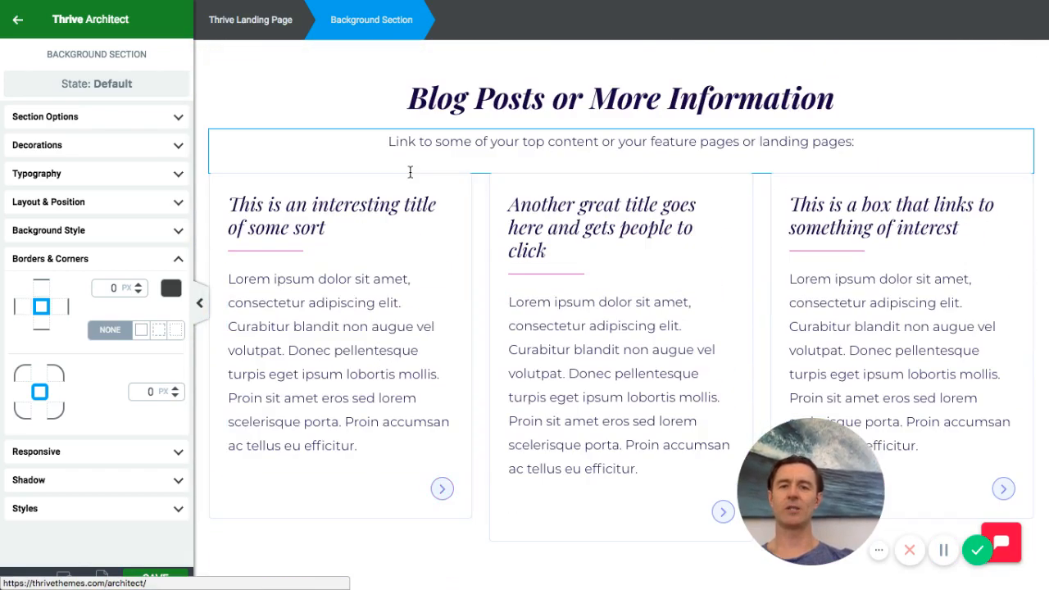
scroll(410, 172, up, 2)
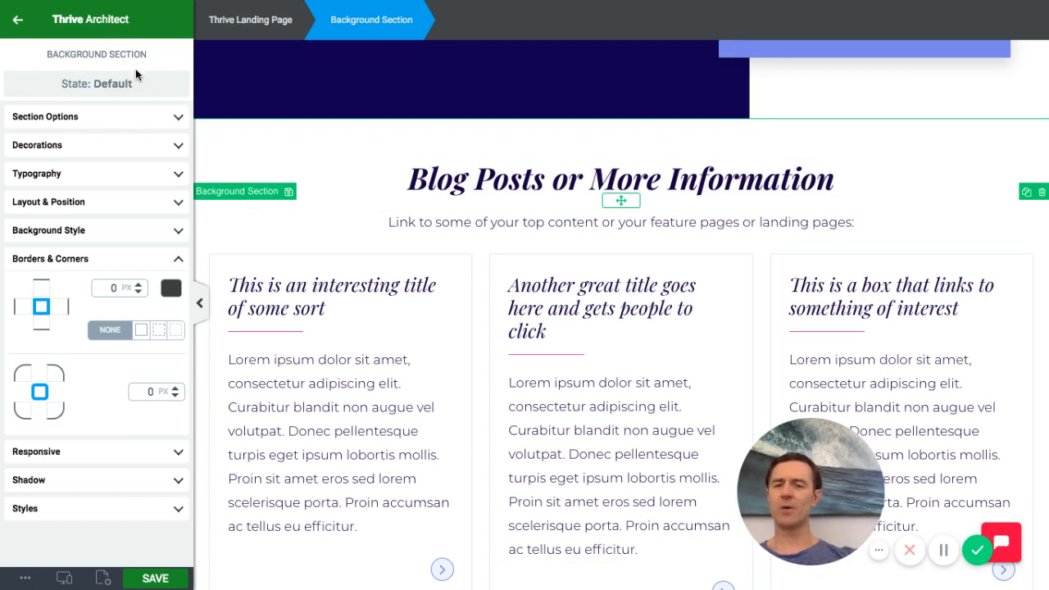
click(173, 233)
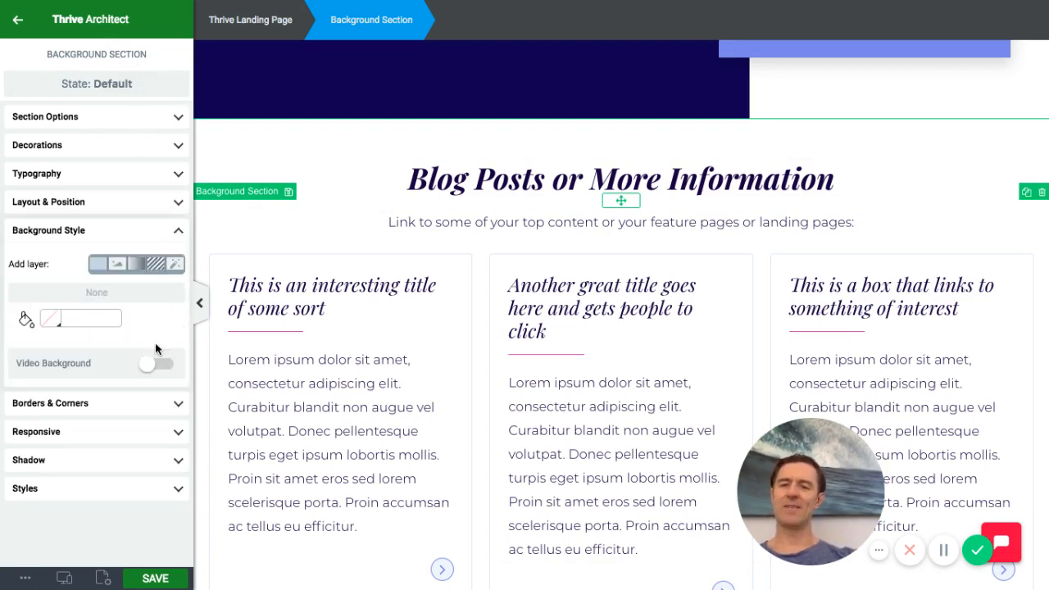
Try a video background with YouTube as the source on the Blog Posts section and switch it back off
click(151, 366)
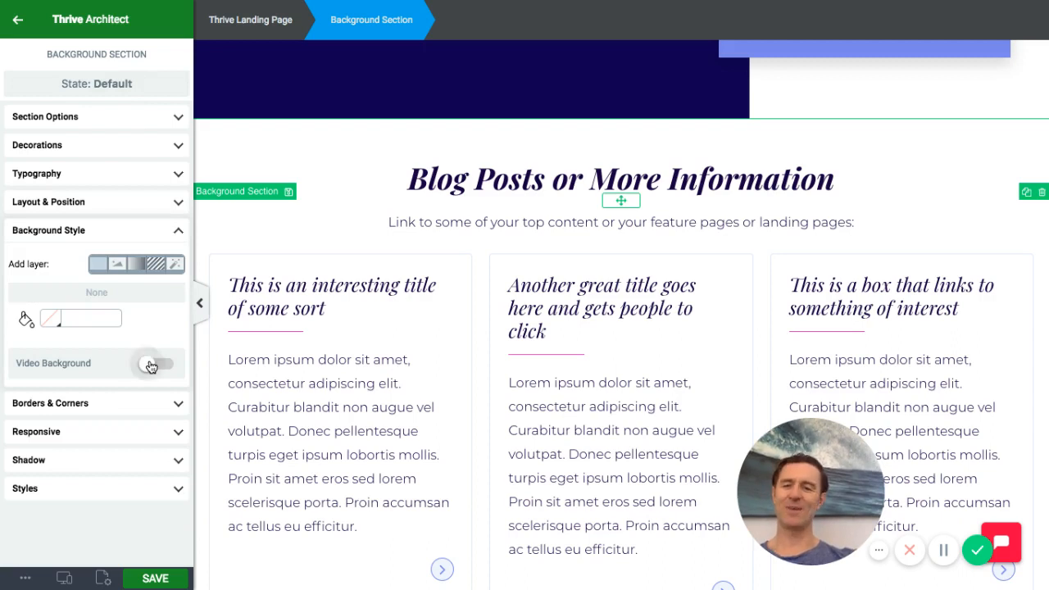
click(145, 392)
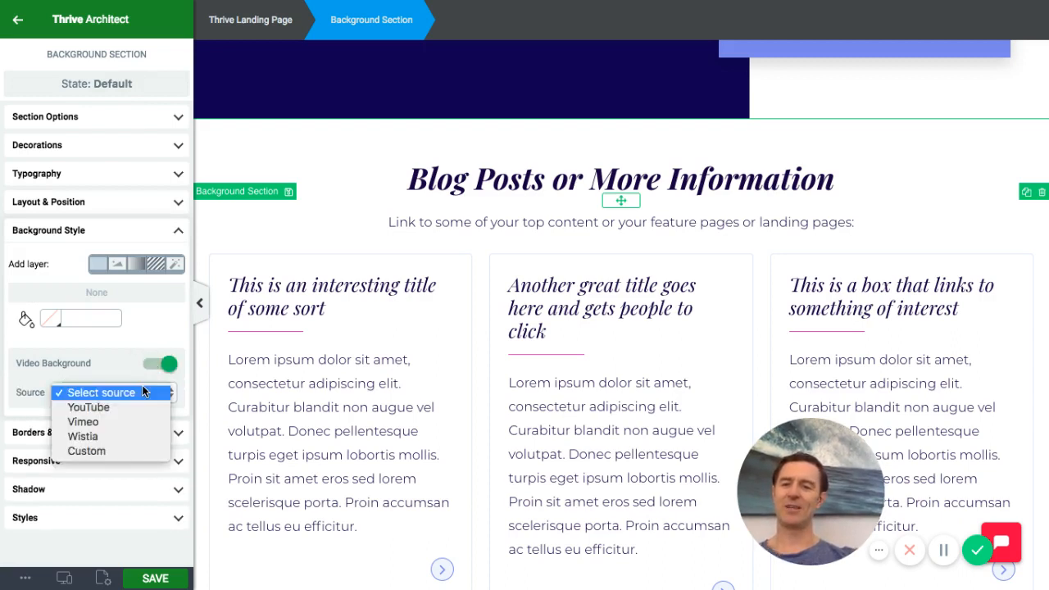
click(125, 407)
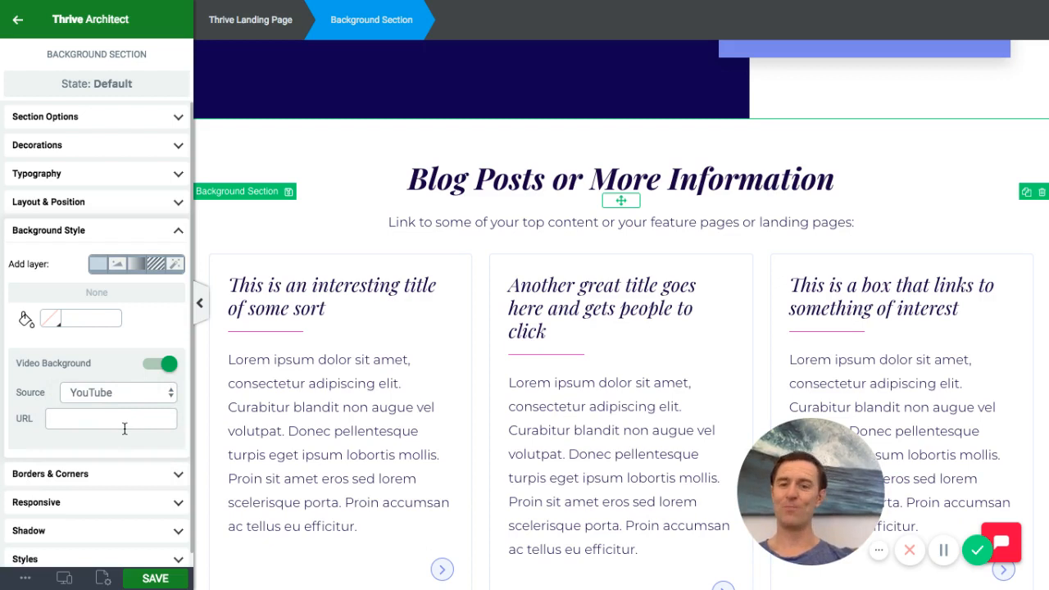
click(166, 364)
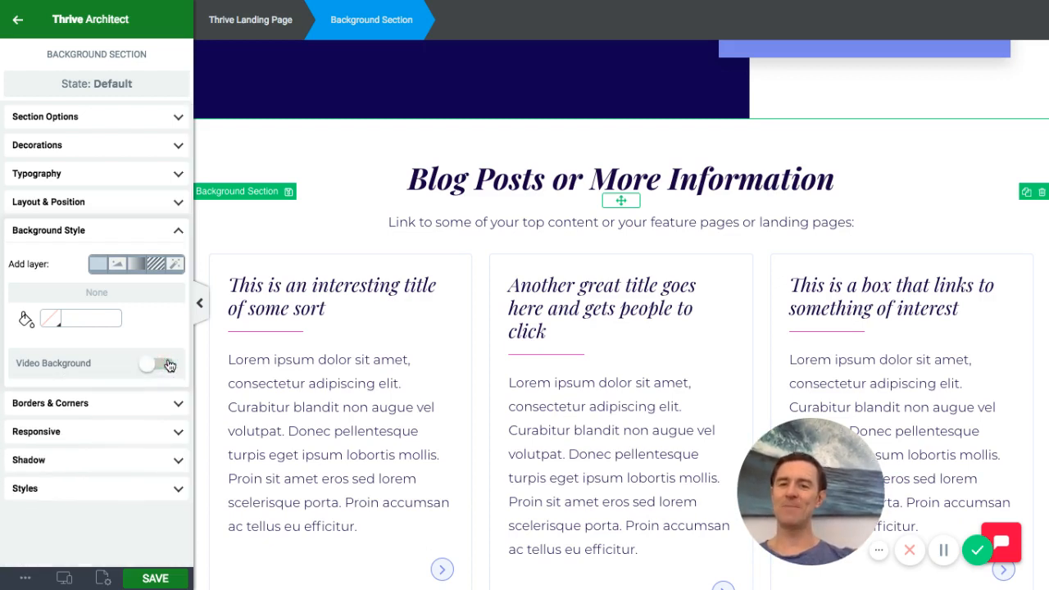
Add the "Couple running" image from the media library as the Blog Posts section's background layer, with Stretch display
click(119, 264)
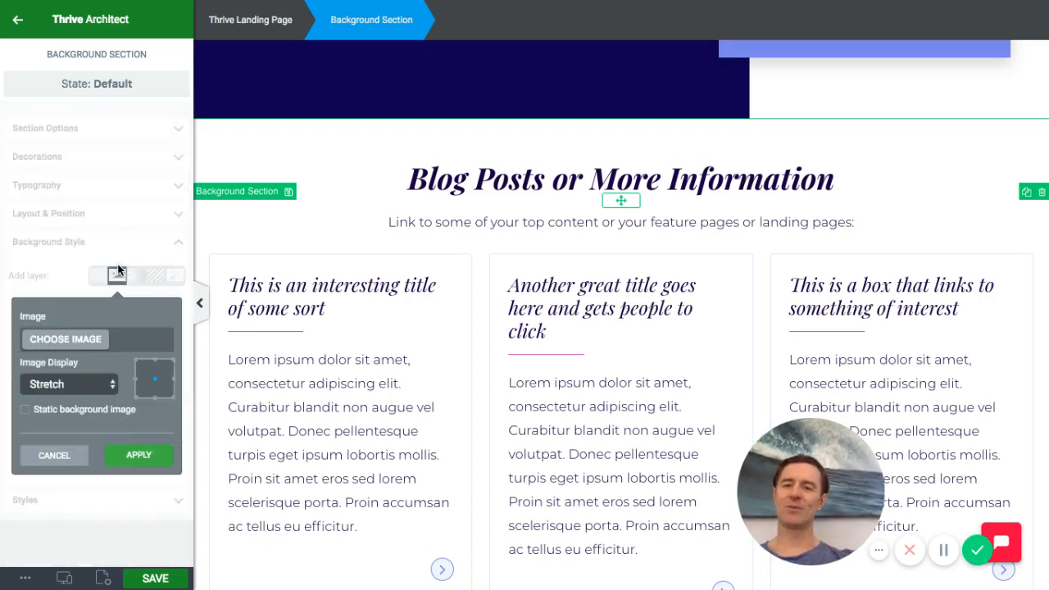
click(66, 339)
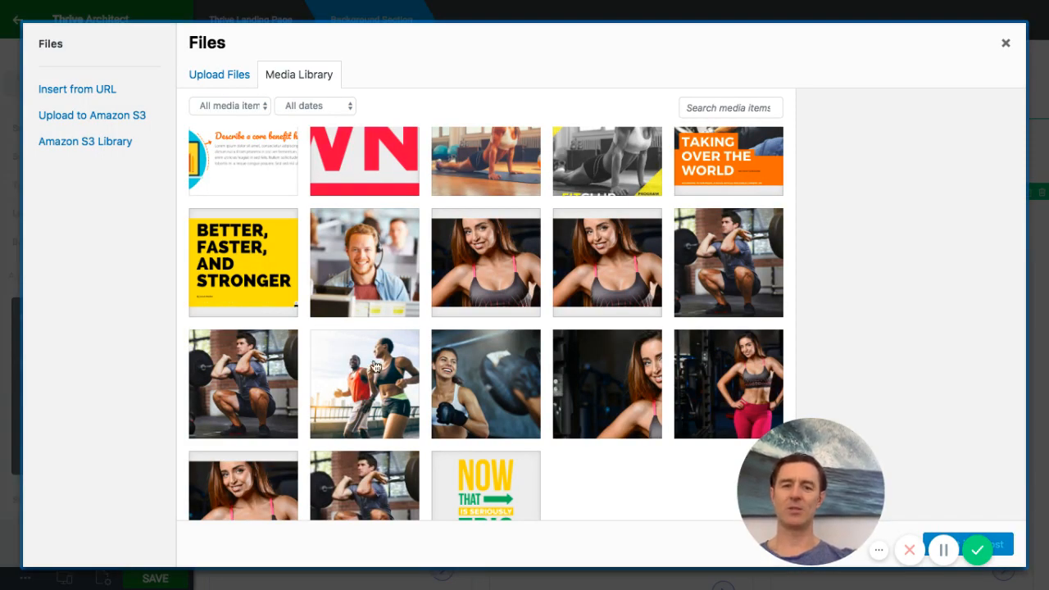
click(375, 366)
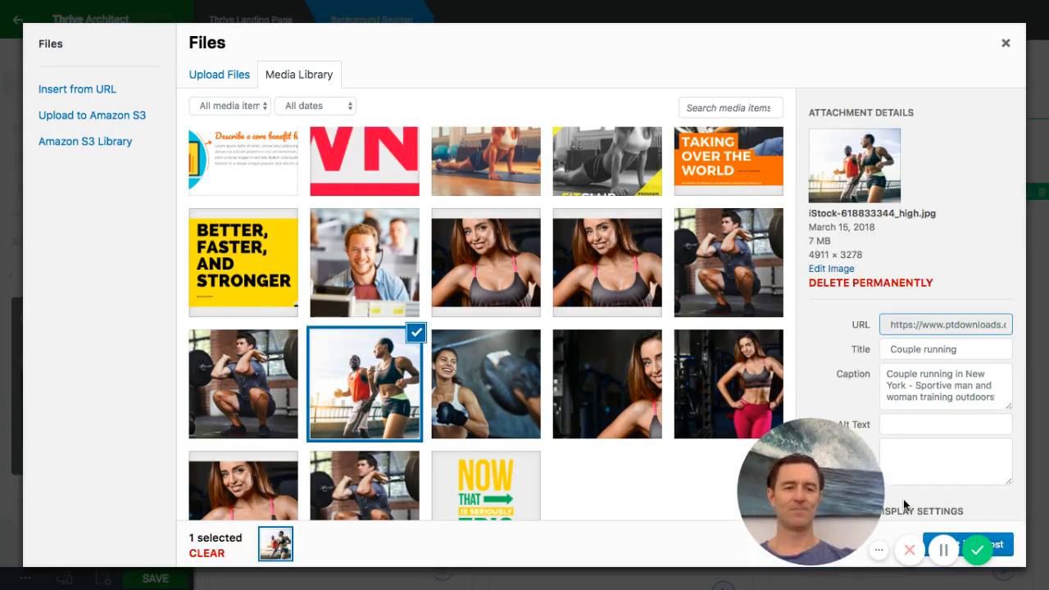
click(1000, 545)
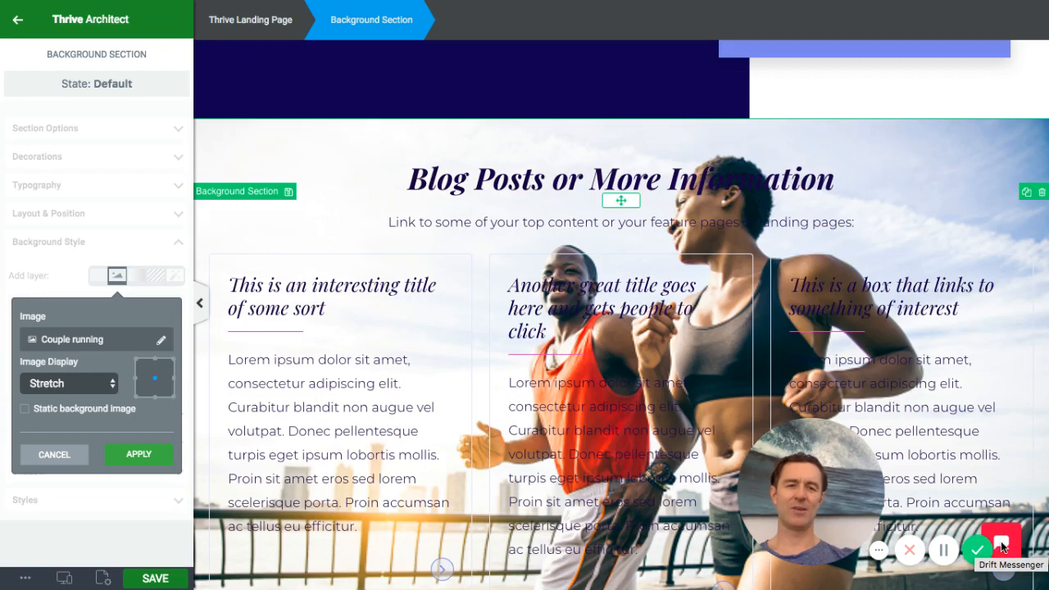
scroll(766, 401, down, 1)
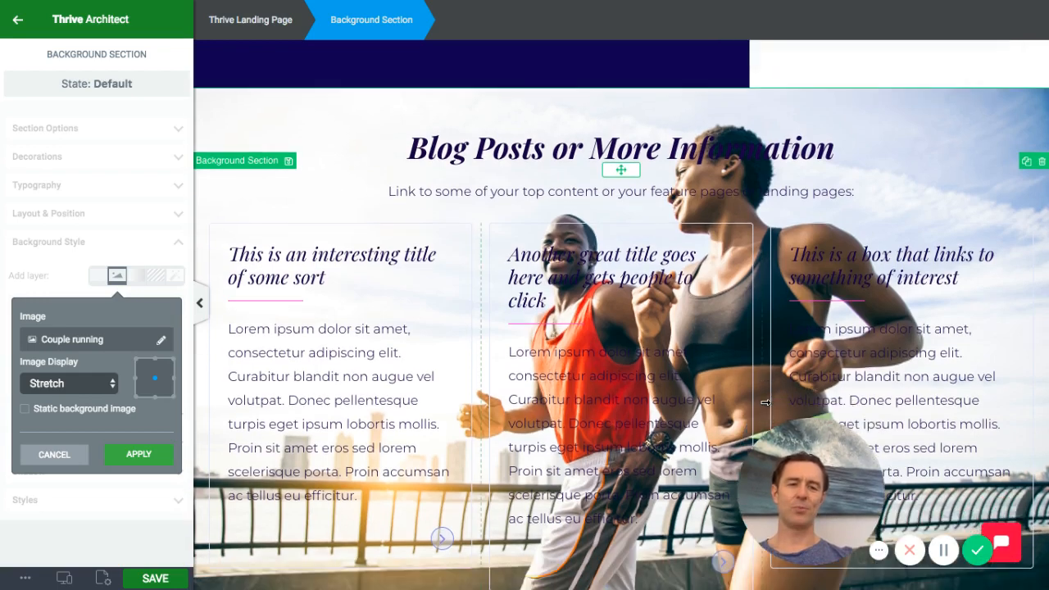
scroll(765, 402, down, 3)
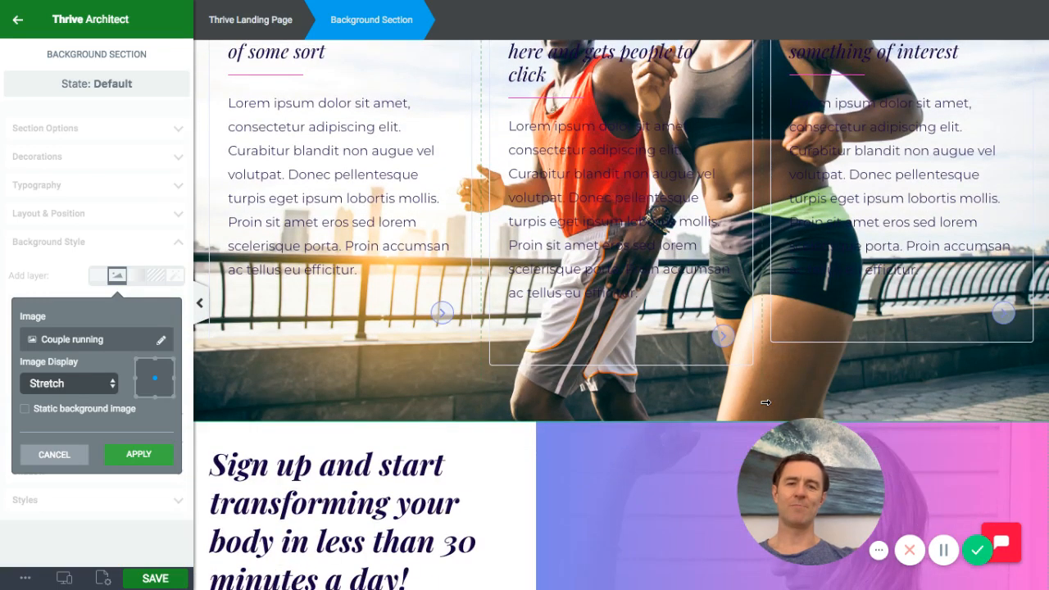
scroll(765, 402, up, 1)
scroll(766, 402, up, 2)
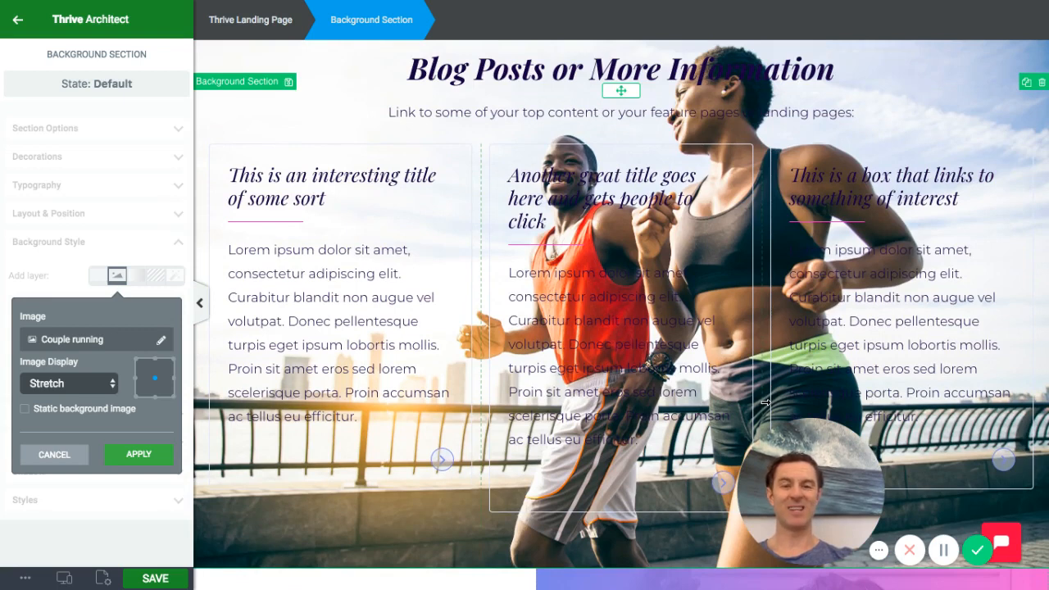
click(139, 456)
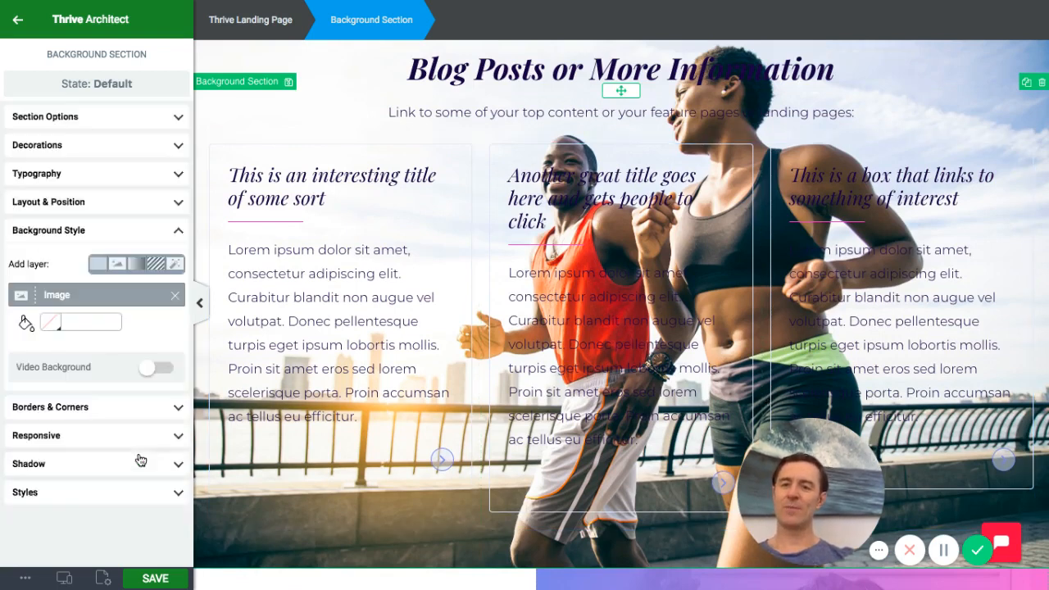
Try the Opacity and Grayscale effects on the Blog Posts section's background, and apply a 2 px Blur effect
click(174, 264)
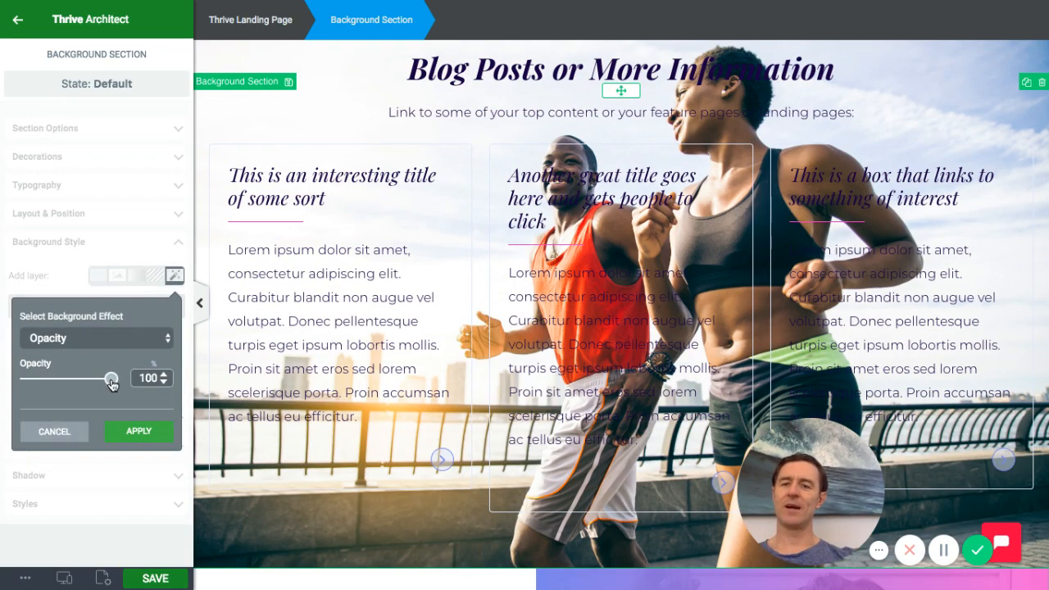
mouse_move(108, 383)
mouse_down()
mouse_move(36, 386)
mouse_move(121, 379)
mouse_up()
click(165, 348)
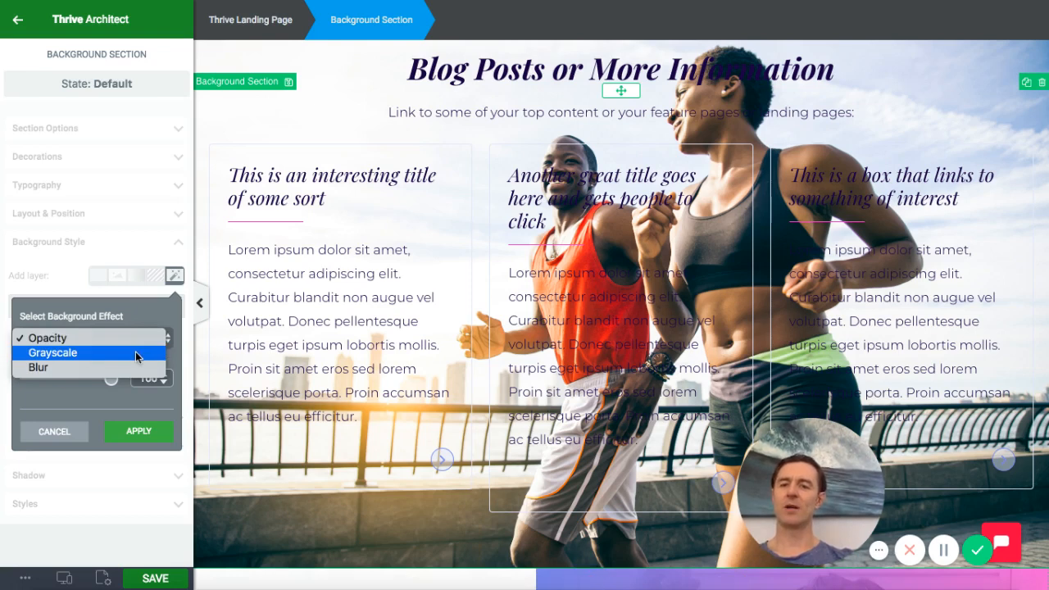
click(135, 355)
mouse_move(27, 382)
mouse_down()
mouse_move(95, 379)
mouse_move(11, 381)
mouse_up()
click(163, 341)
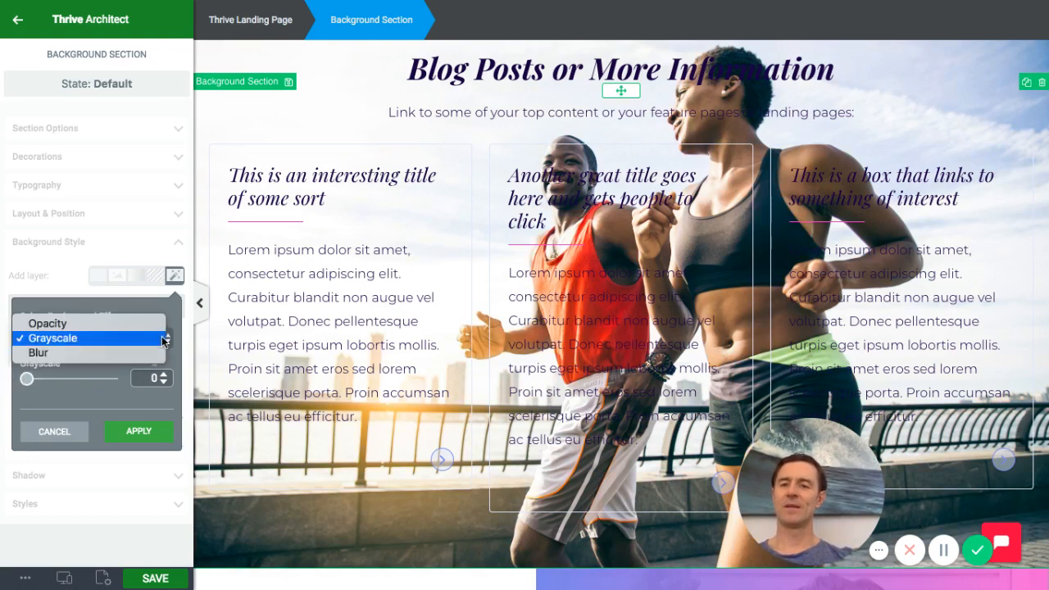
click(57, 352)
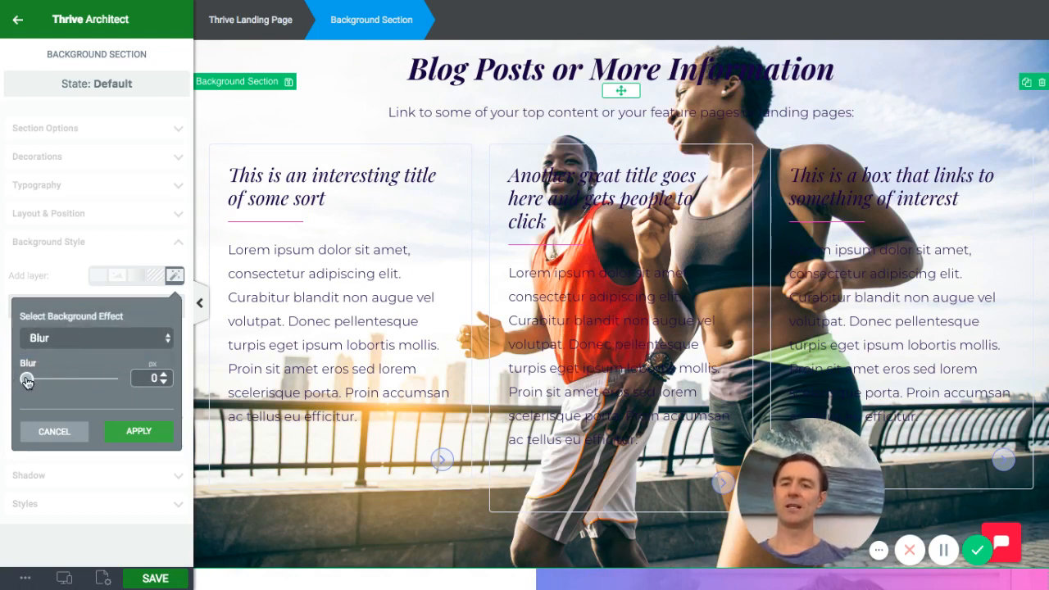
mouse_move(27, 379)
mouse_down()
mouse_move(52, 382)
mouse_move(28, 386)
mouse_up()
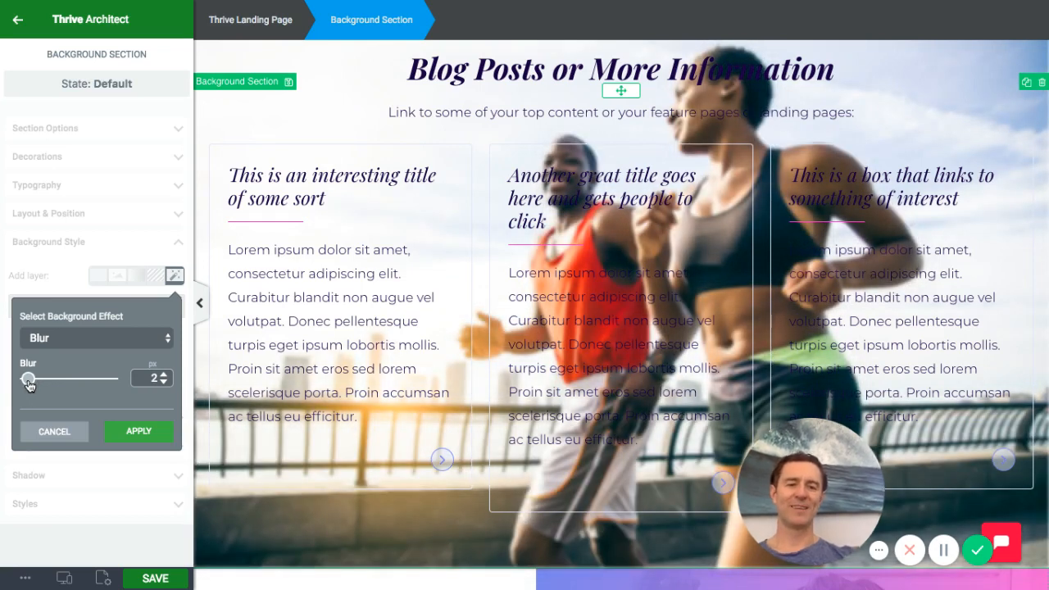
click(141, 432)
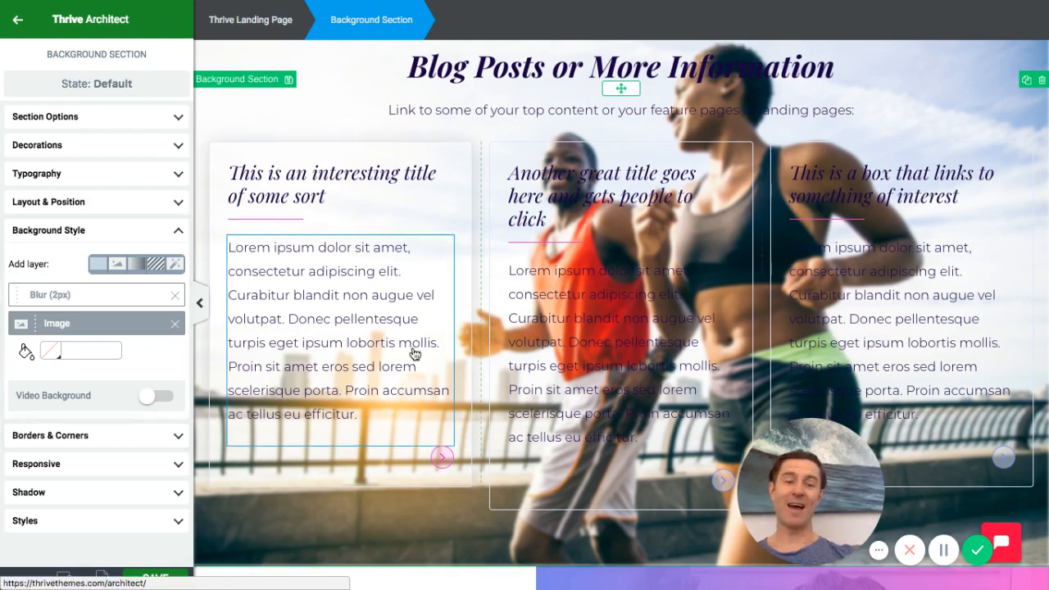
scroll(414, 353, down, 6)
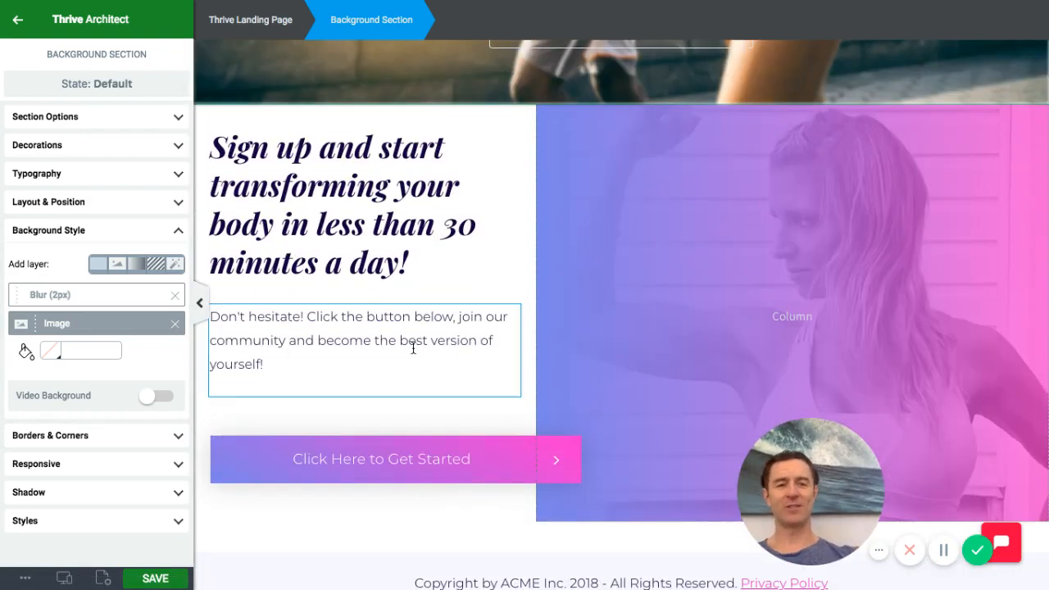
Add a Contact Form element between the "Don't hesitate!" paragraph and the "Click Here to Get Started" button
scroll(683, 225, down, 1)
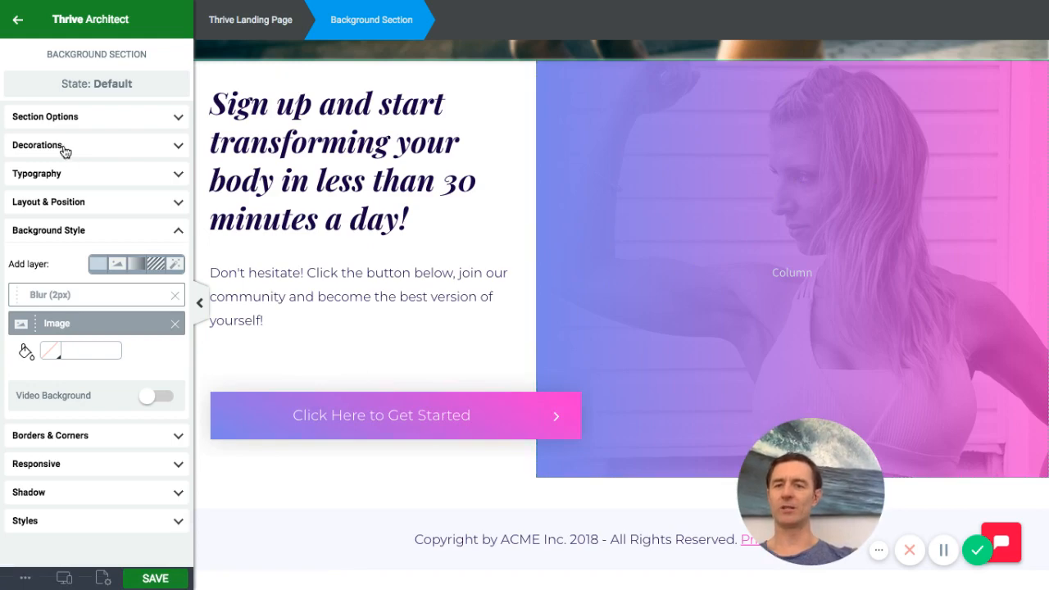
click(18, 24)
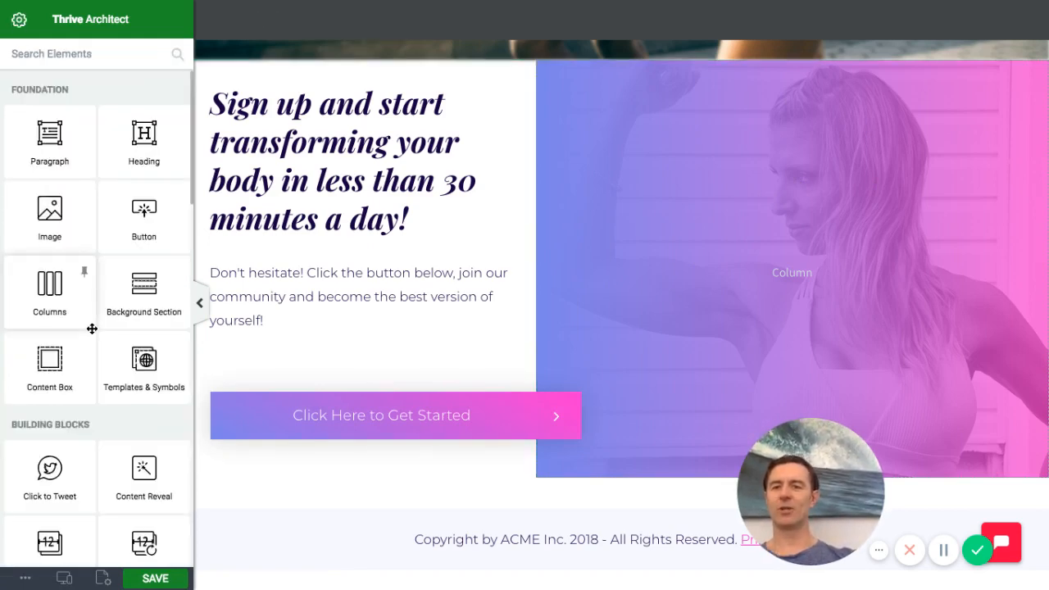
scroll(92, 327, down, 10)
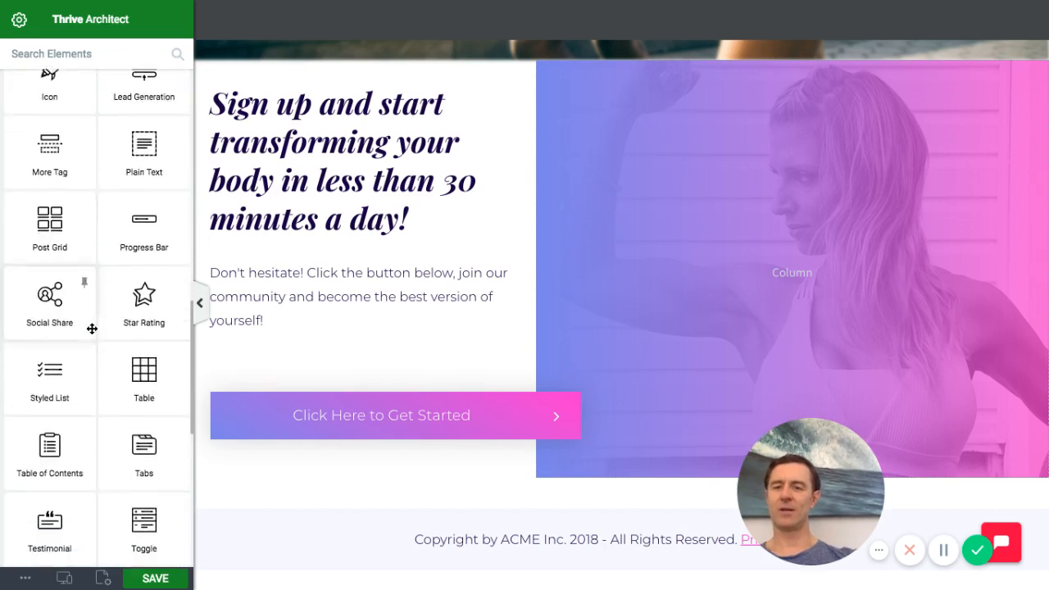
scroll(92, 328, down, 5)
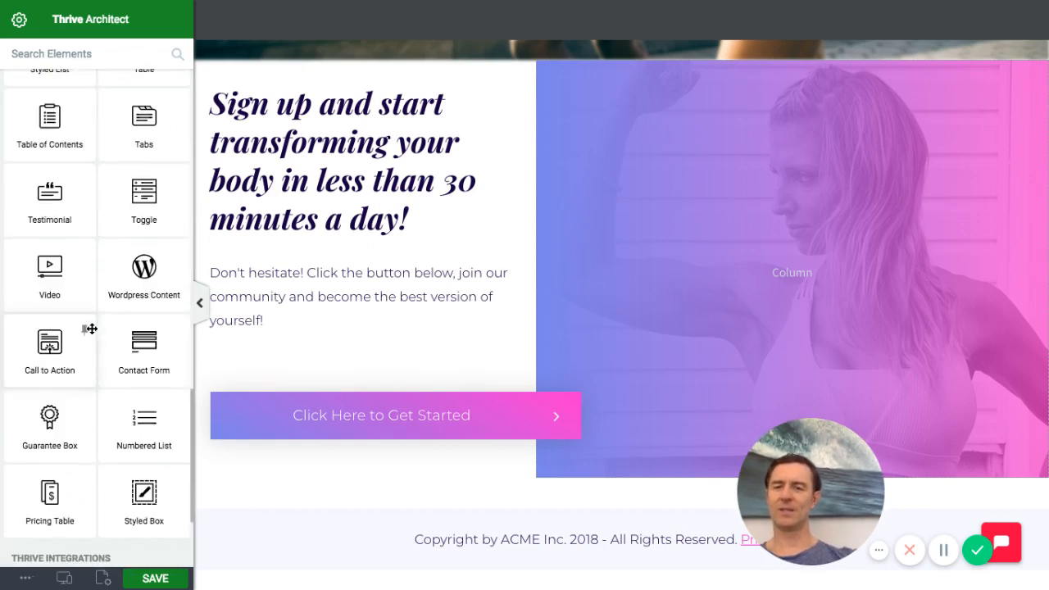
scroll(51, 338, down, 1)
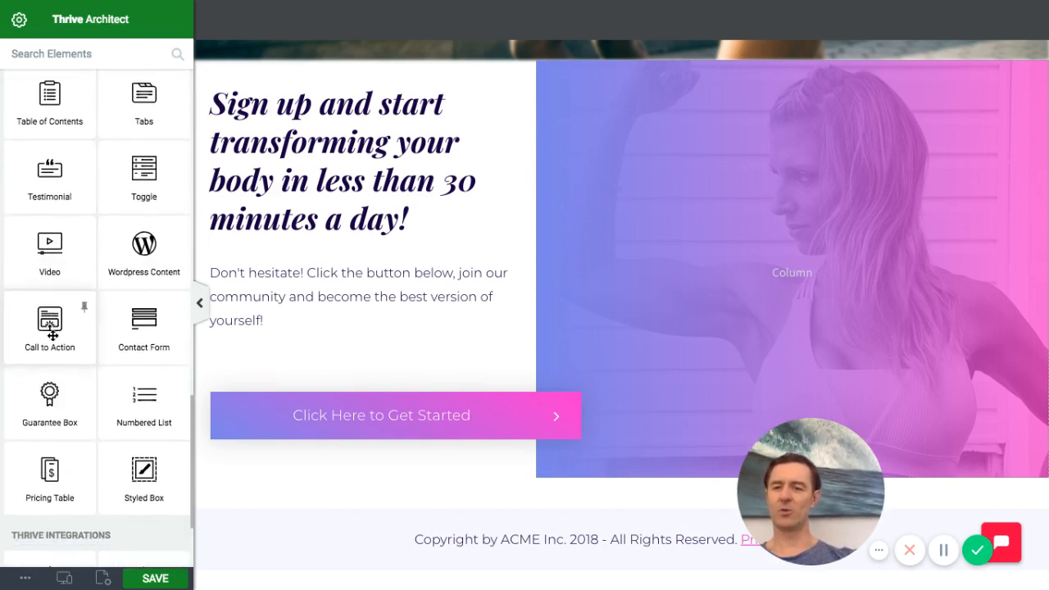
scroll(51, 334, down, 4)
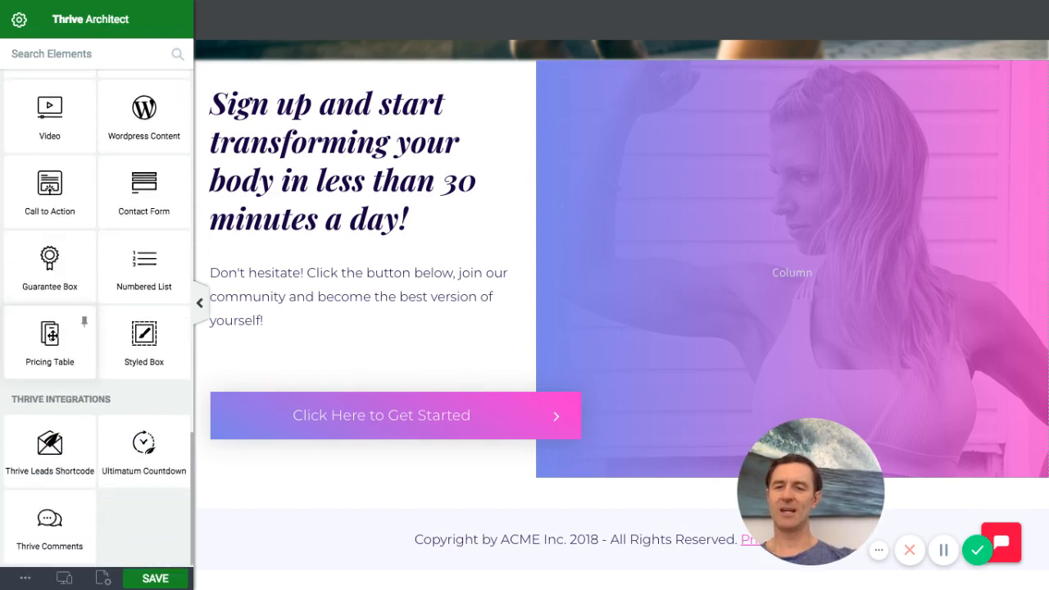
click(84, 246)
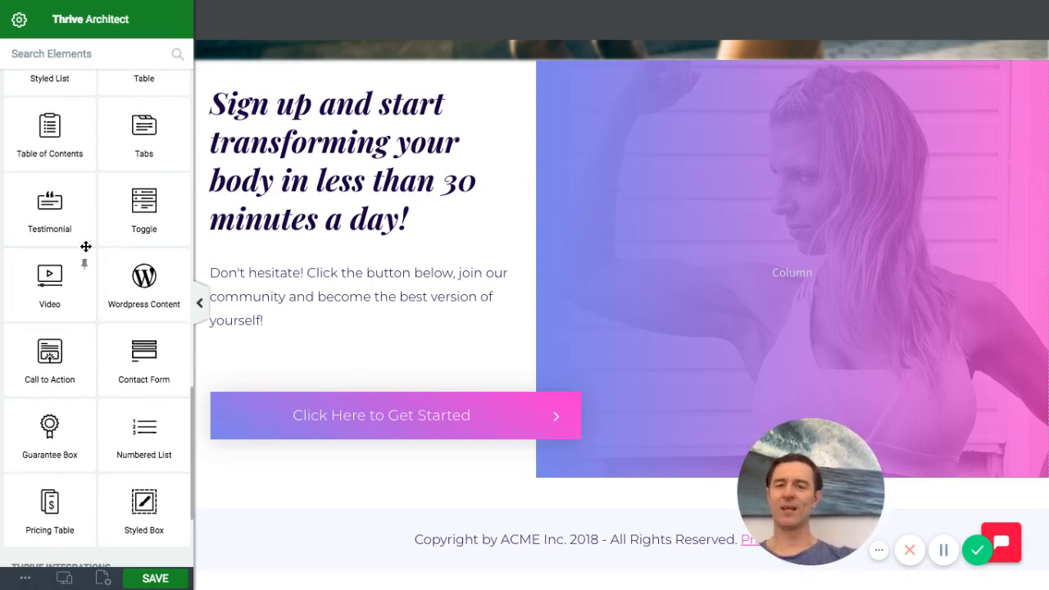
drag(154, 360, 382, 348)
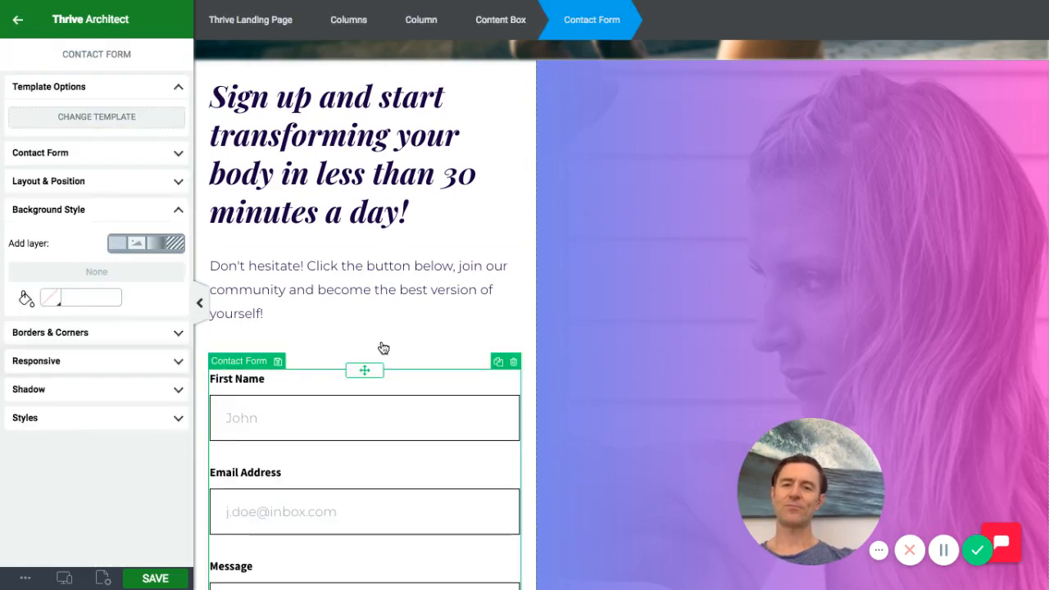
Select the contact form's First Name input, exit its group styling and open the form's field settings
scroll(383, 348, down, 3)
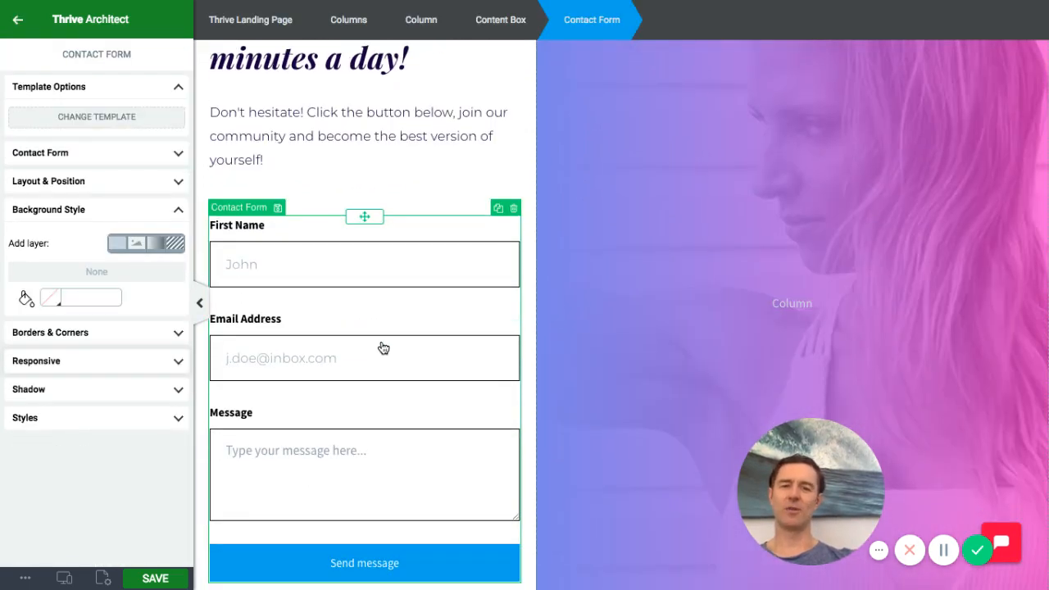
scroll(383, 348, down, 1)
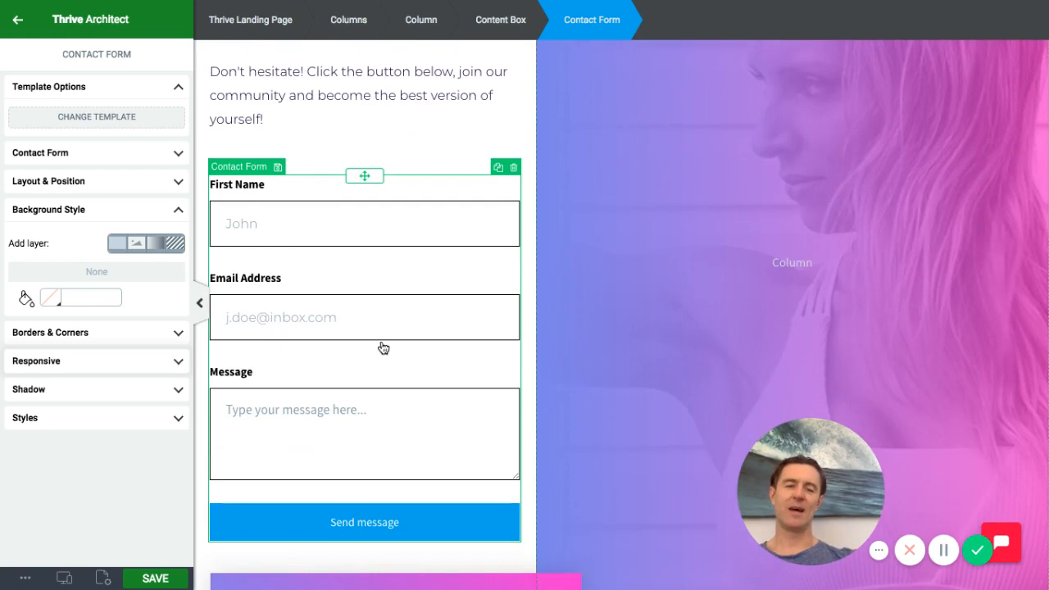
scroll(383, 349, down, 2)
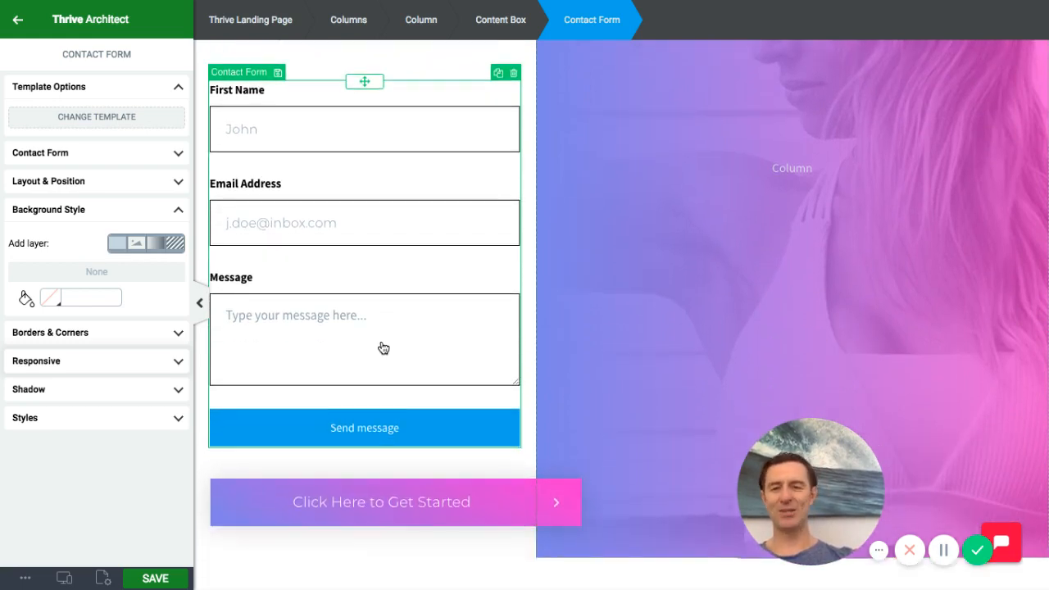
scroll(383, 349, up, 2)
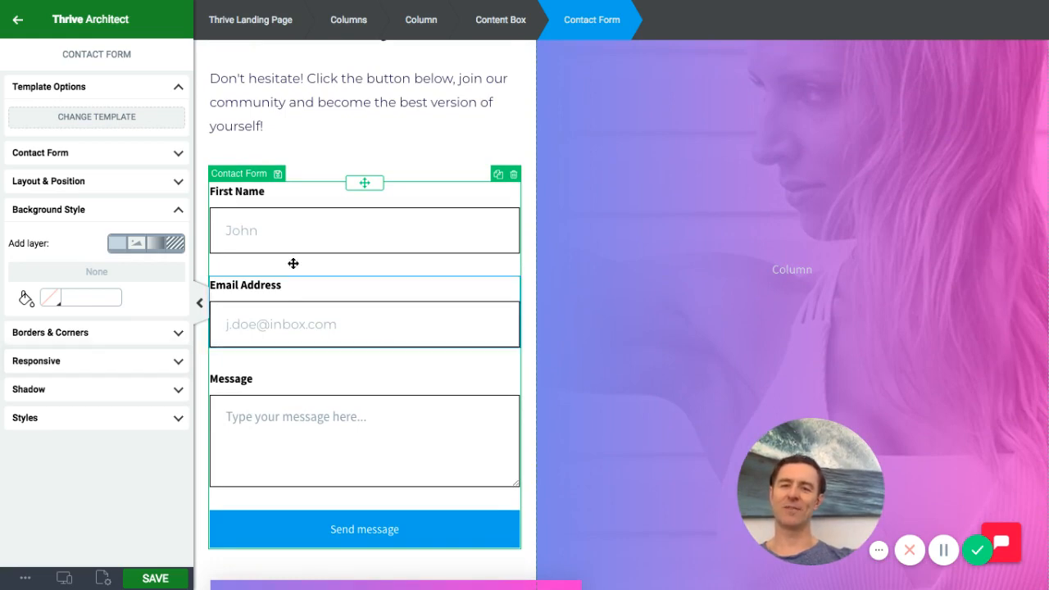
click(269, 231)
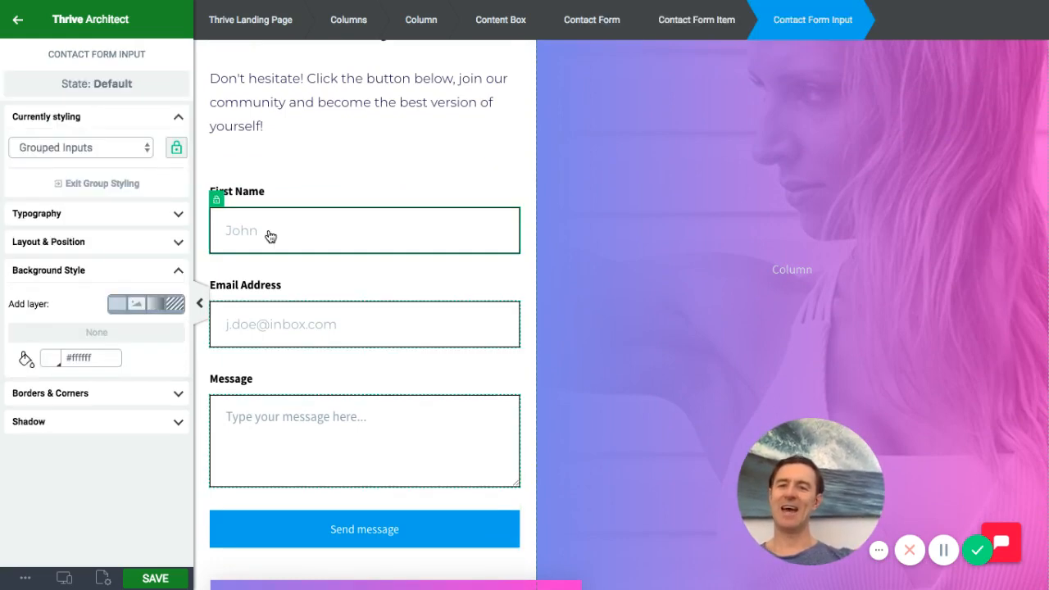
click(109, 185)
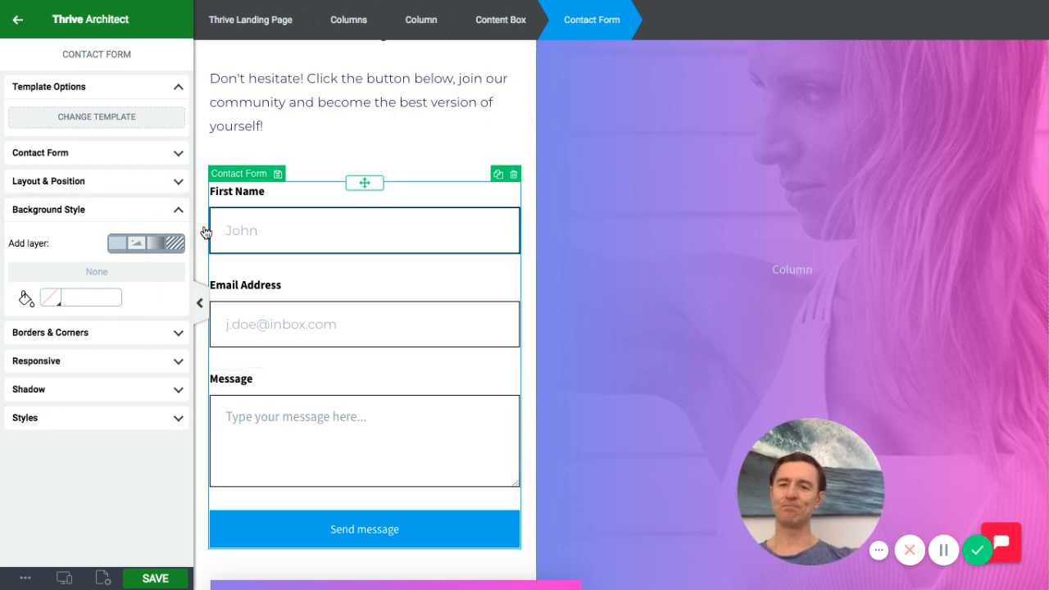
click(176, 154)
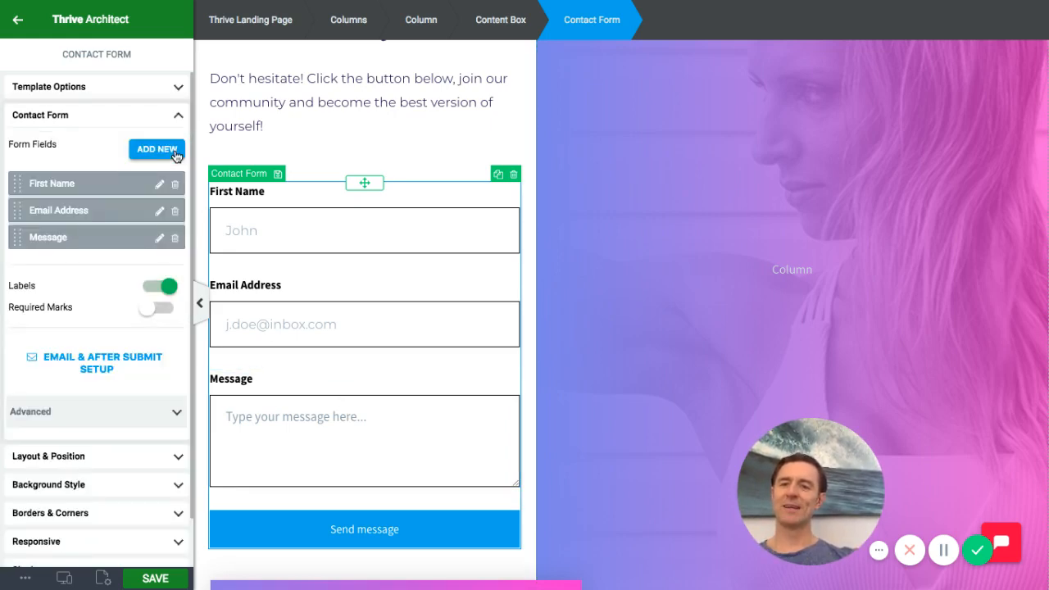
Set the contact form's after-submit action to "Show success notification" and save the email and after-submit setup
click(102, 367)
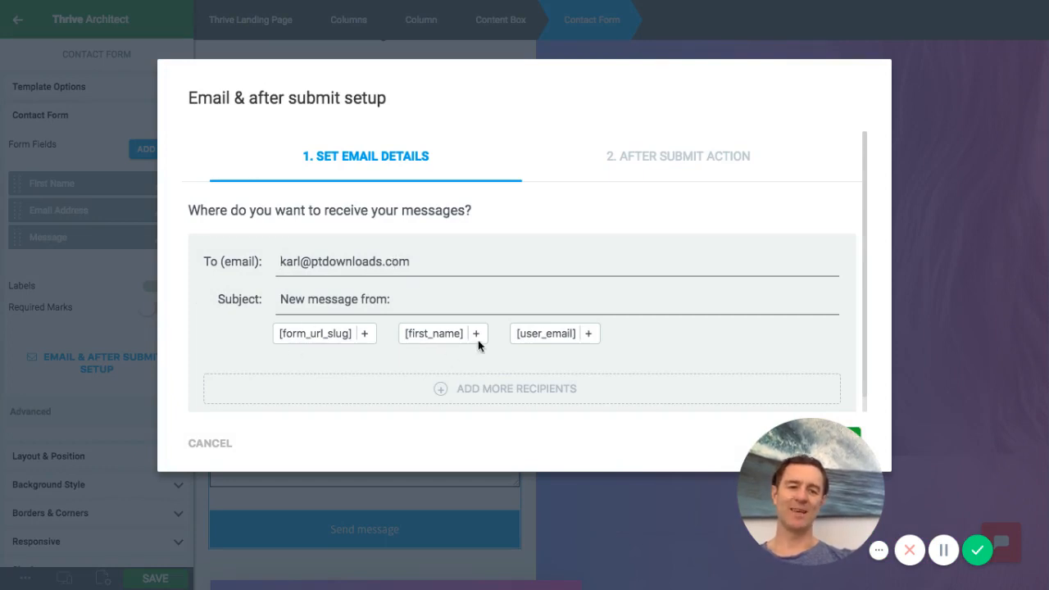
click(658, 159)
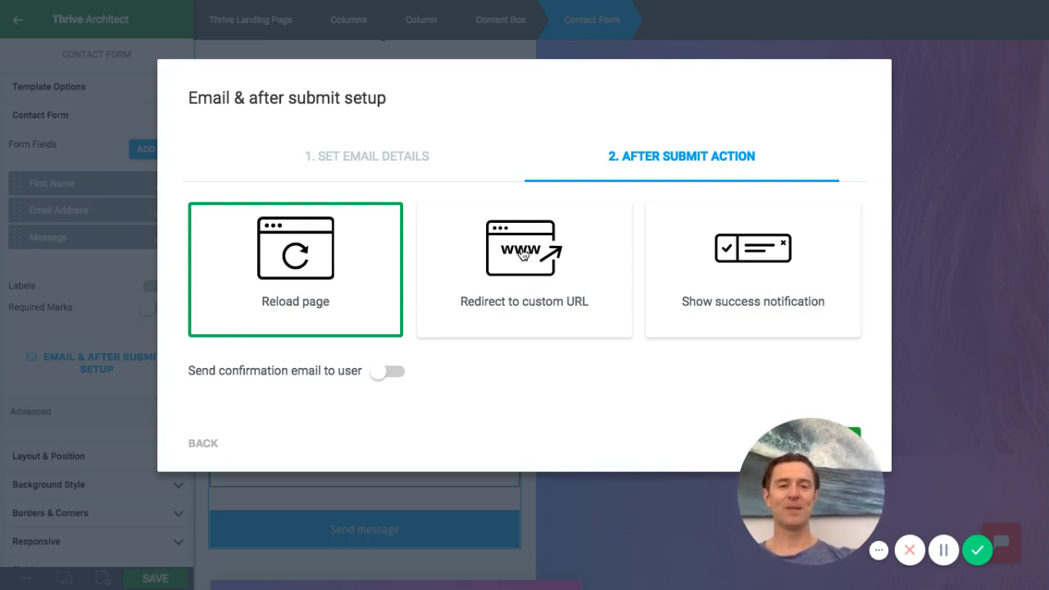
click(751, 260)
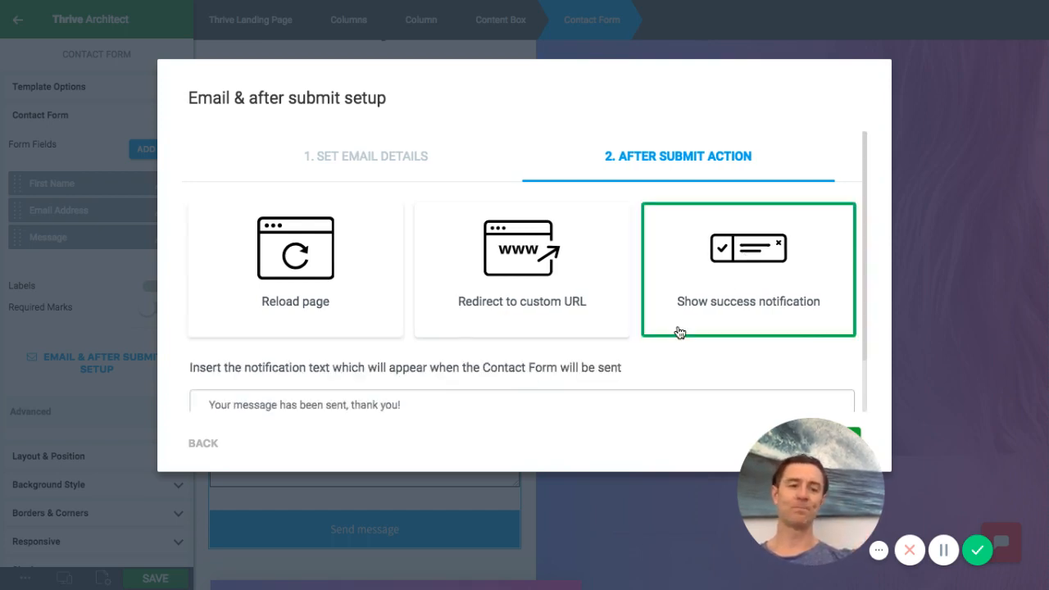
scroll(444, 403, down, 1)
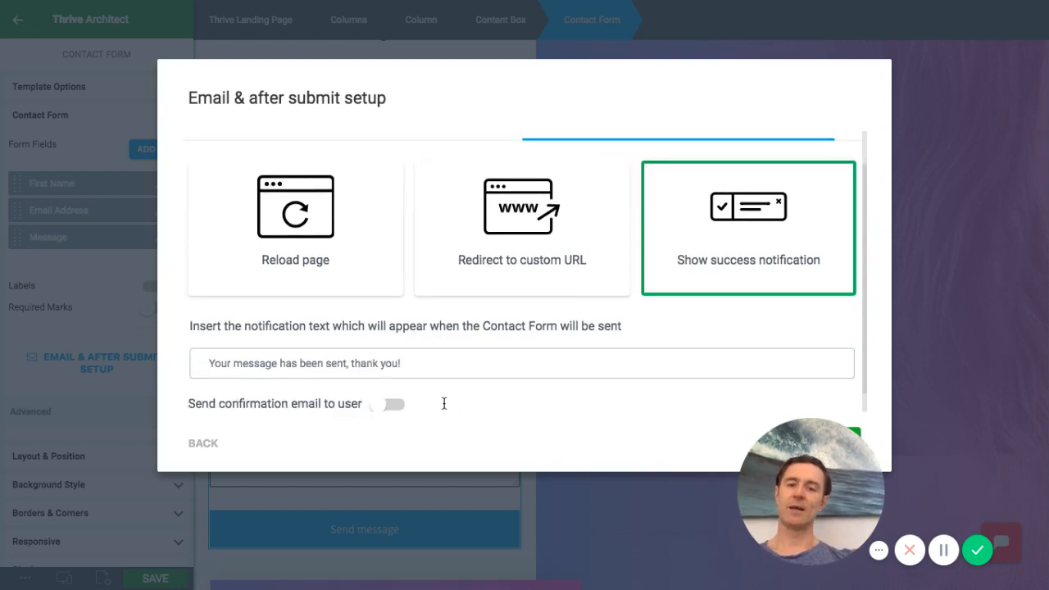
scroll(418, 375, down, 1)
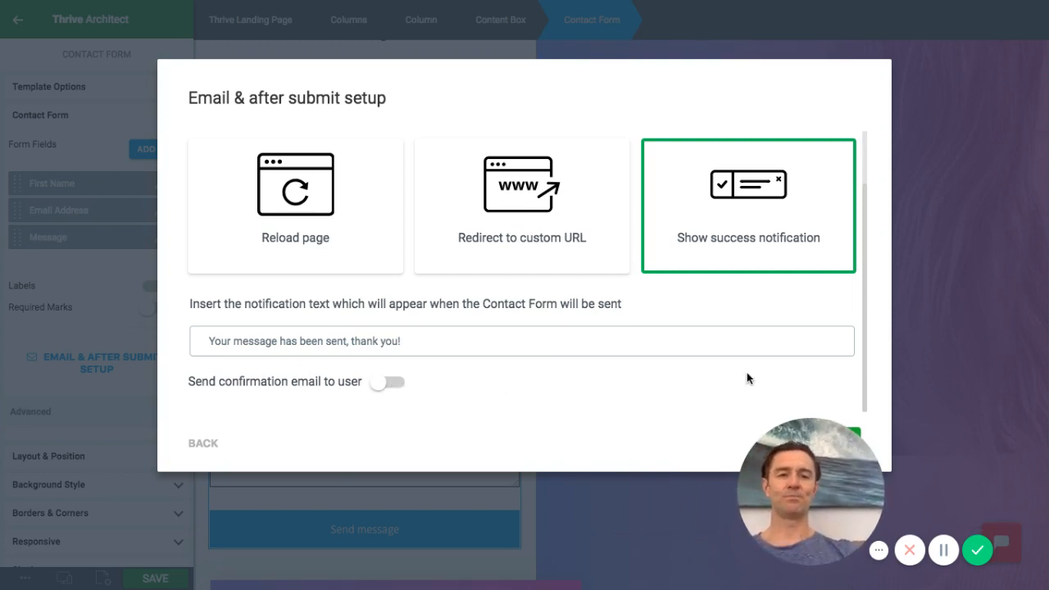
drag(799, 464, 662, 473)
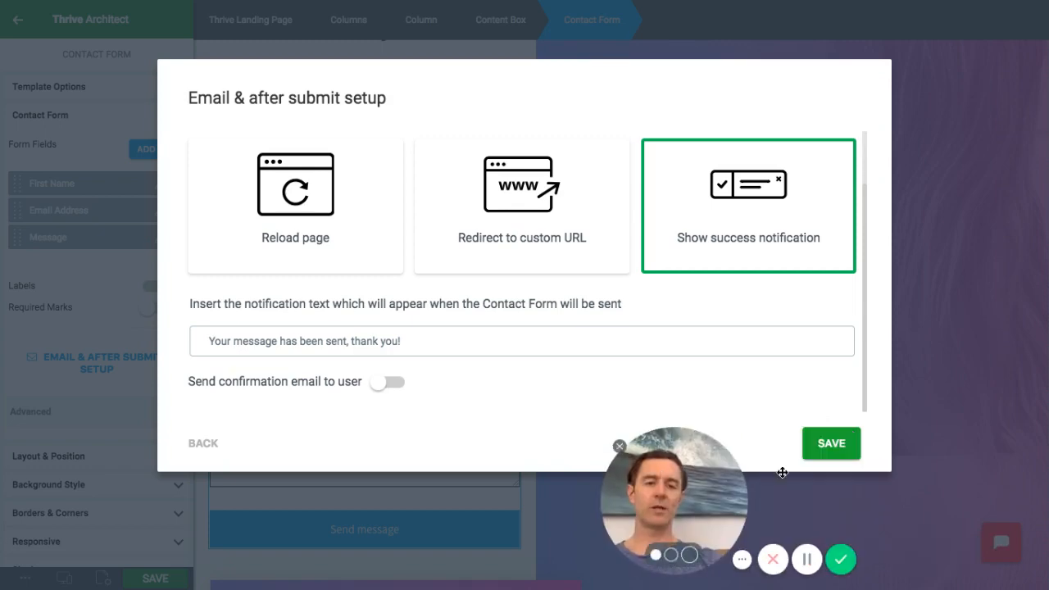
click(825, 445)
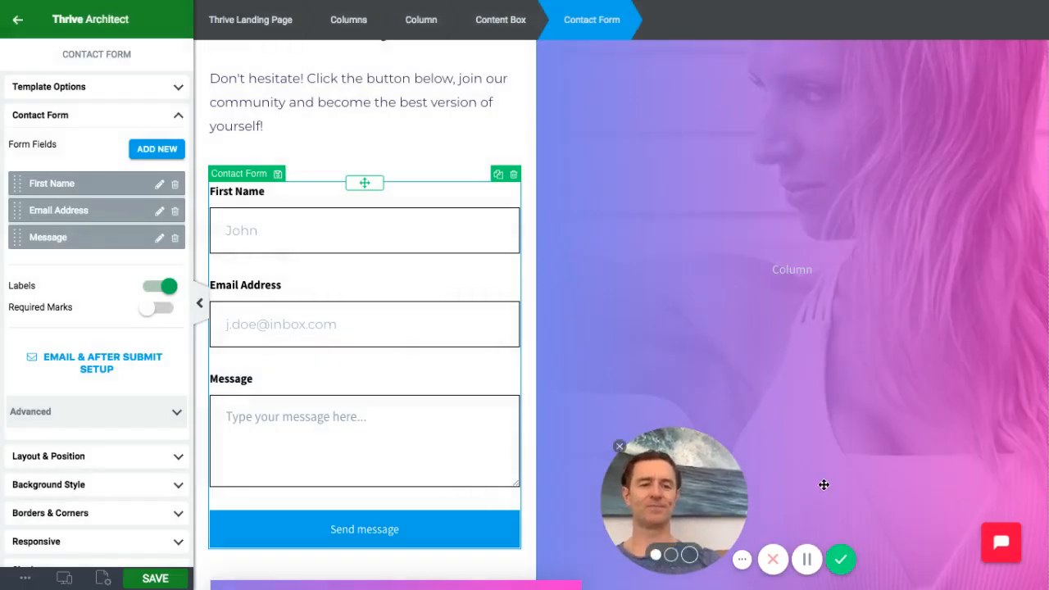
drag(684, 493, 845, 486)
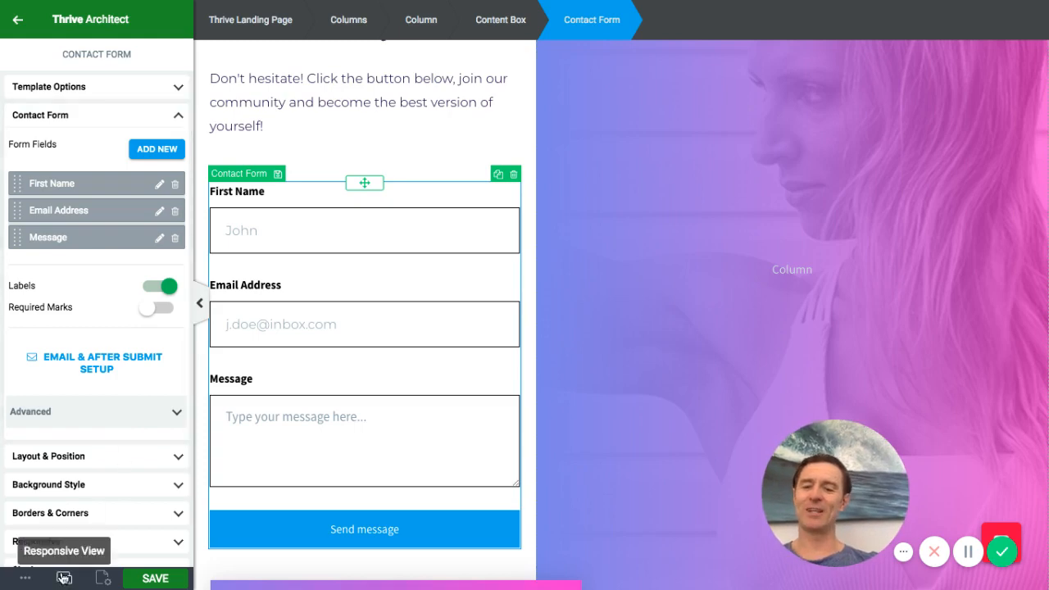
Check the page in the Tablet and Mobile responsive views, examining the mobile layout down to the contact form
mouse_move(64, 579)
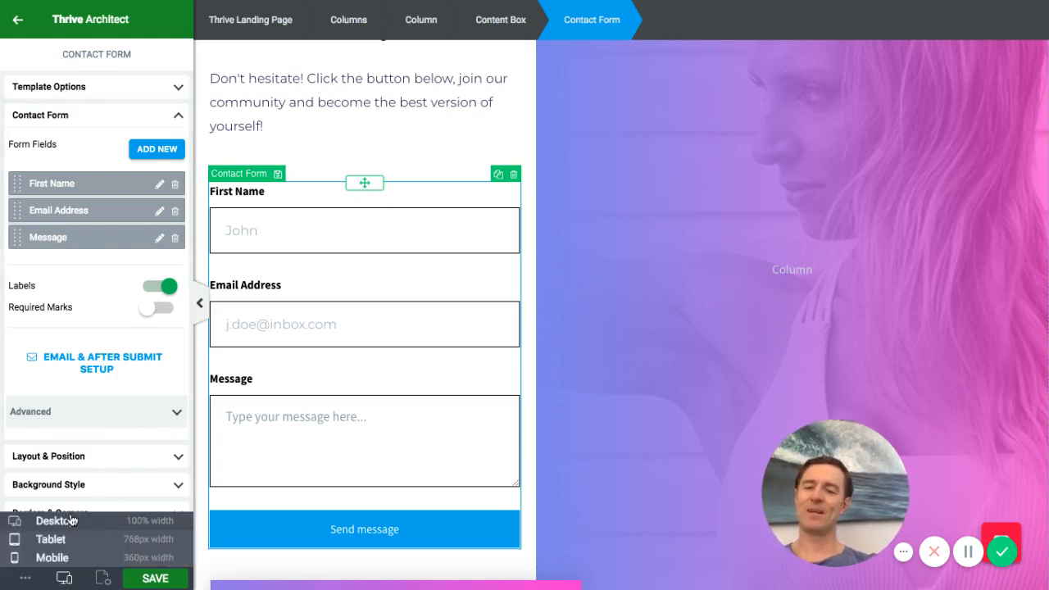
click(70, 540)
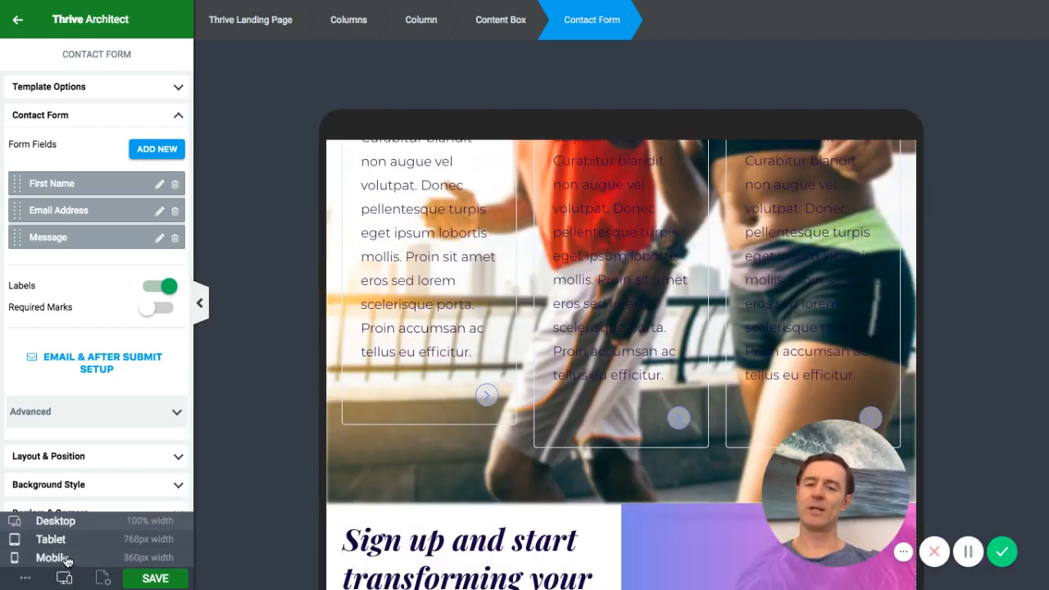
click(68, 561)
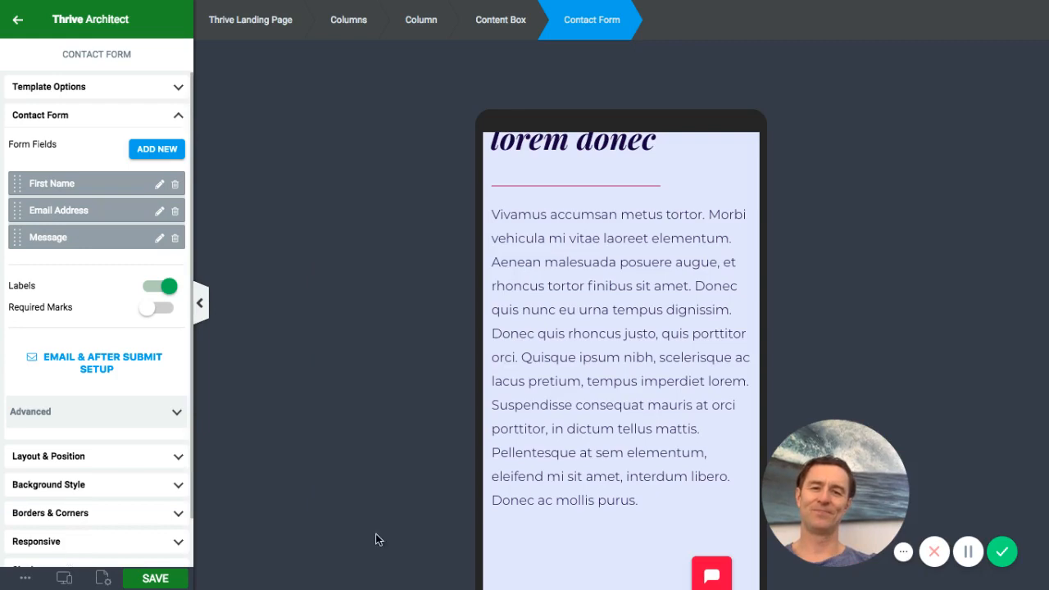
scroll(561, 499, down, 10)
scroll(560, 499, down, 12)
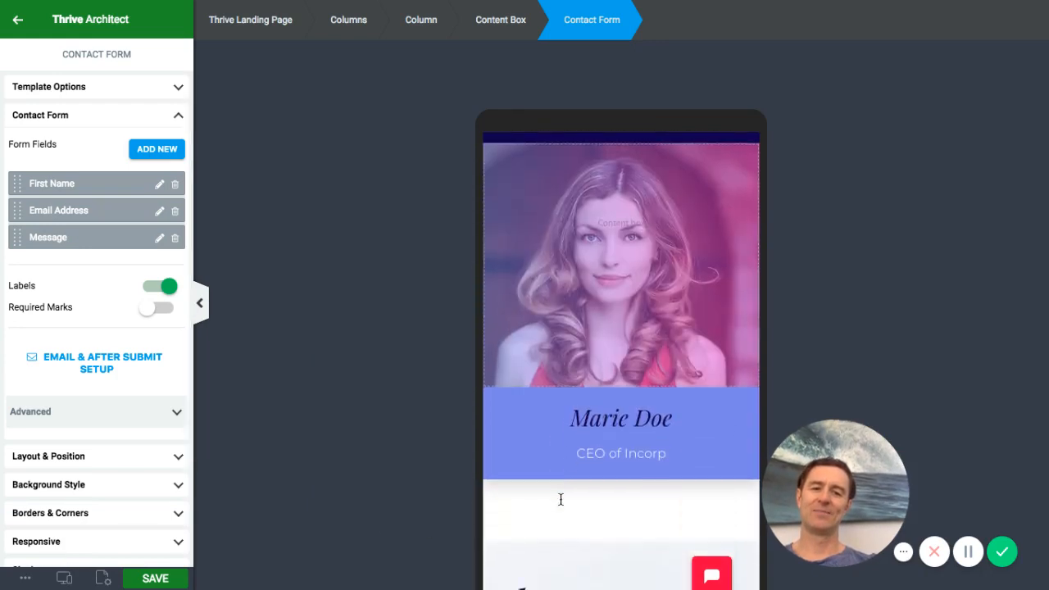
scroll(561, 499, down, 10)
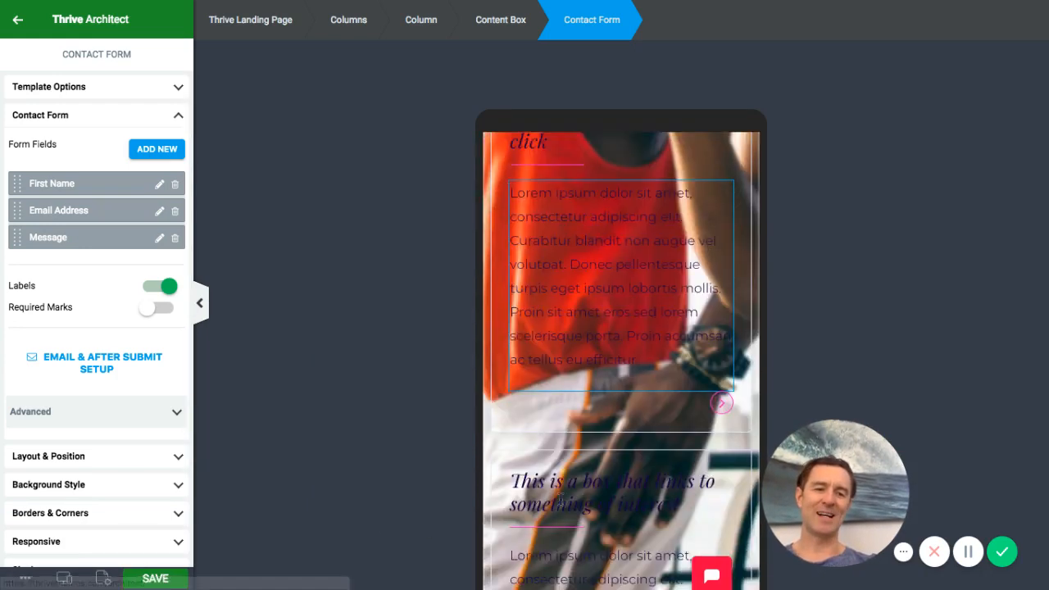
scroll(562, 506, down, 5)
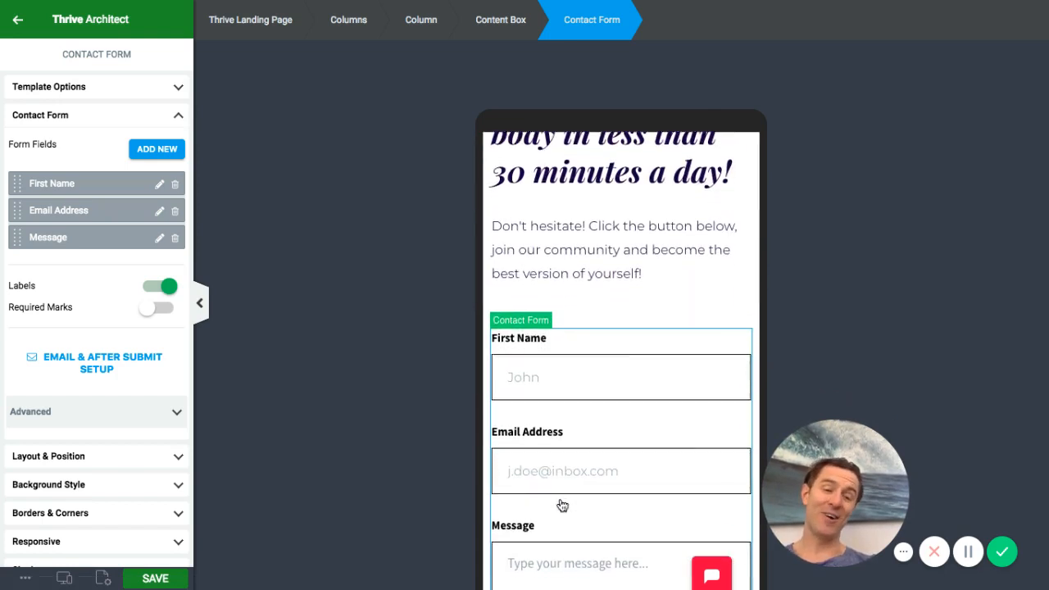
scroll(563, 506, down, 2)
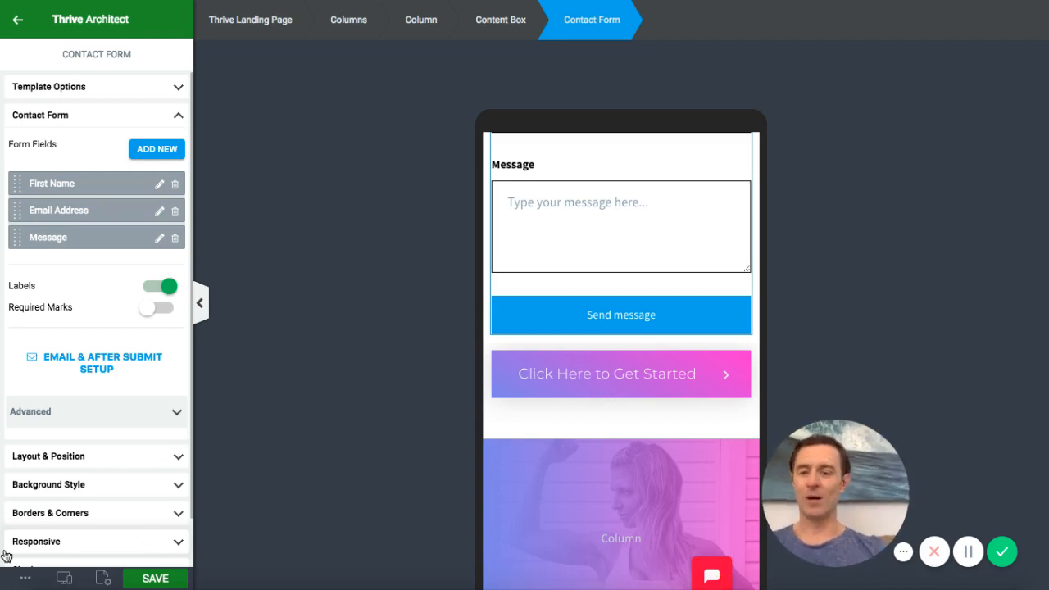
Preview the landing page in the browser and look through its sections from the header to the testimonial
click(25, 578)
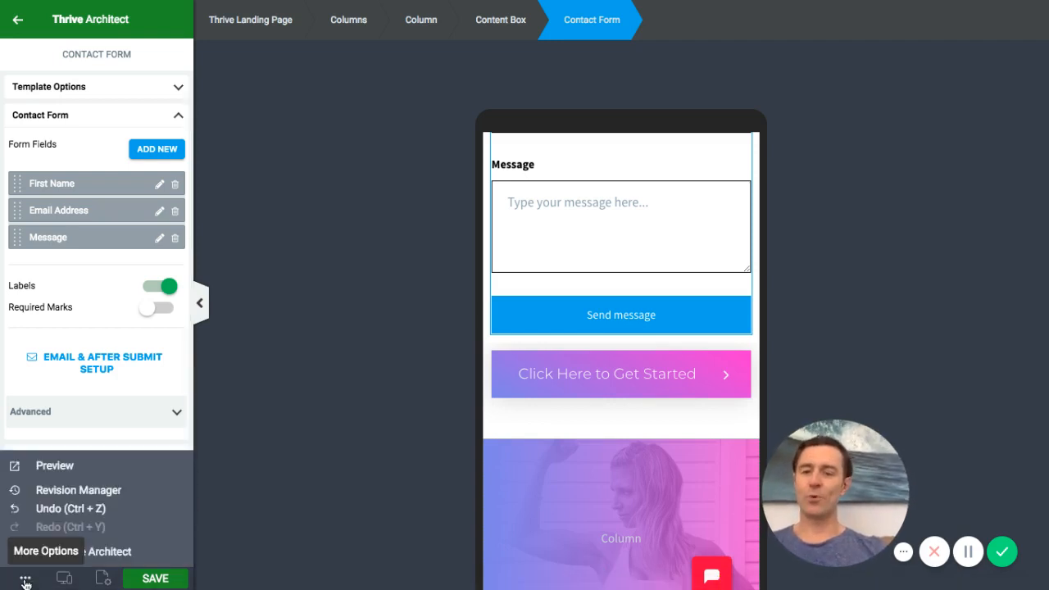
click(59, 464)
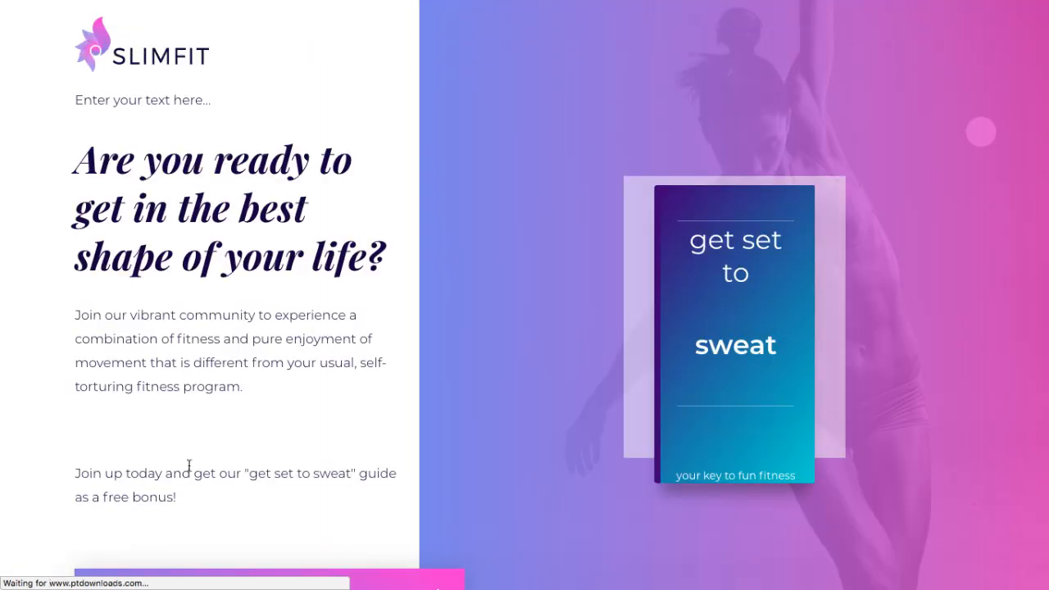
scroll(405, 431, down, 10)
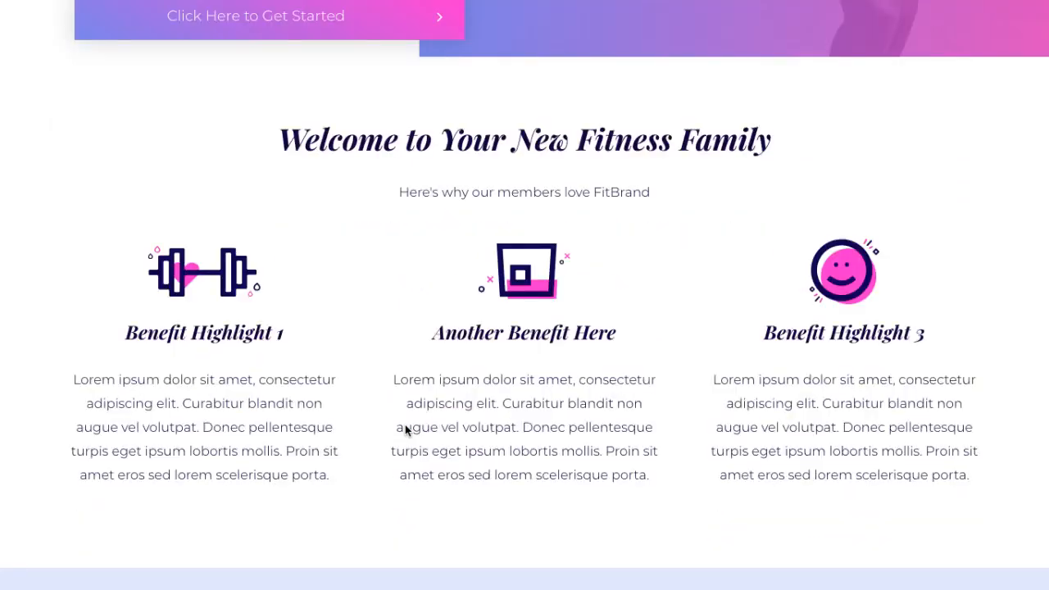
scroll(405, 430, down, 10)
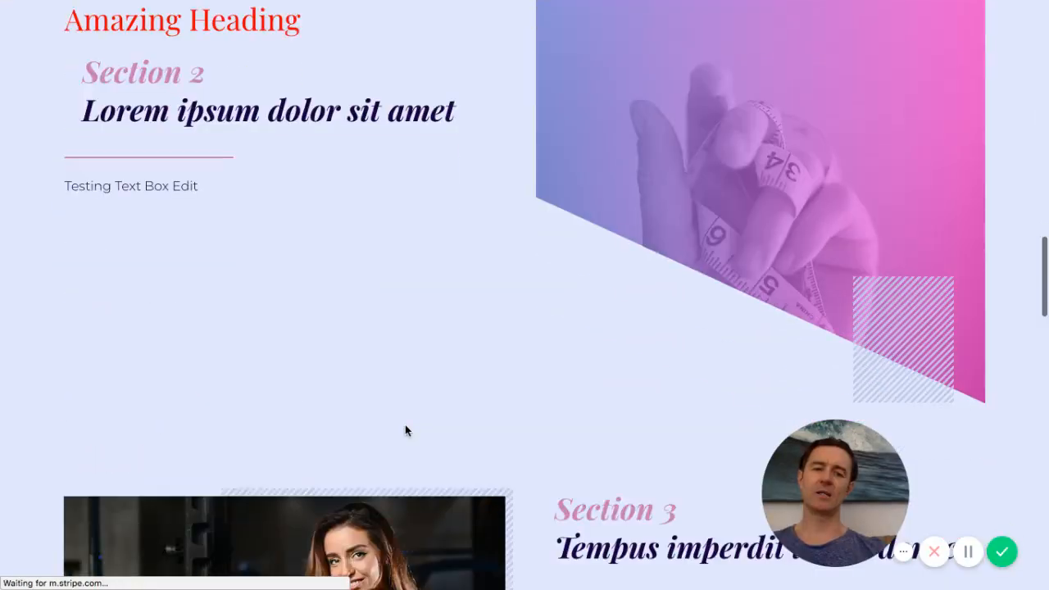
scroll(405, 429, down, 10)
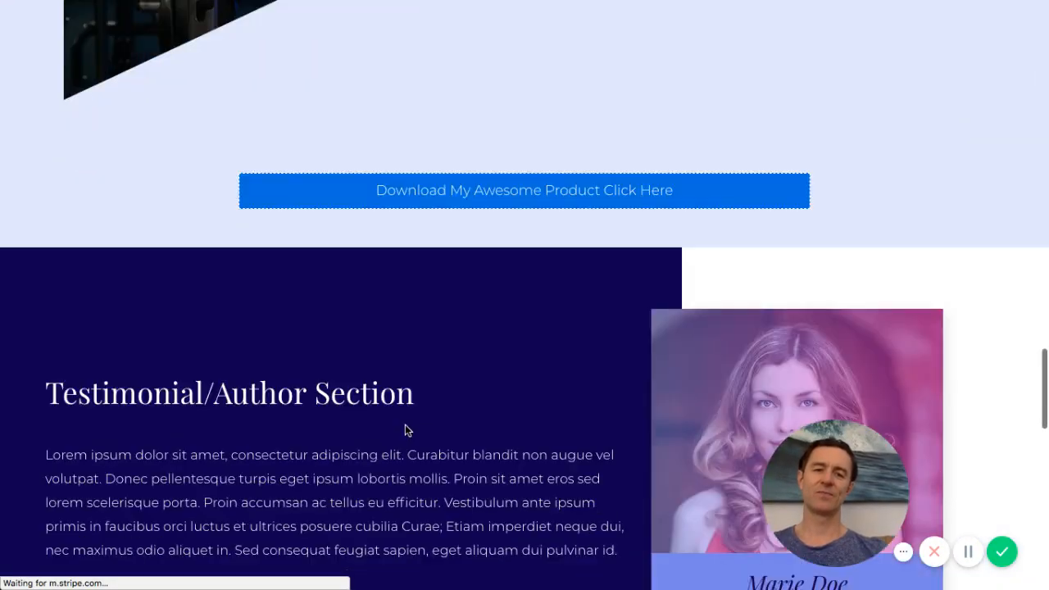
Look through the rest of the previewed page, from the testimonial down to the footer and back to the header
scroll(405, 430, down, 9)
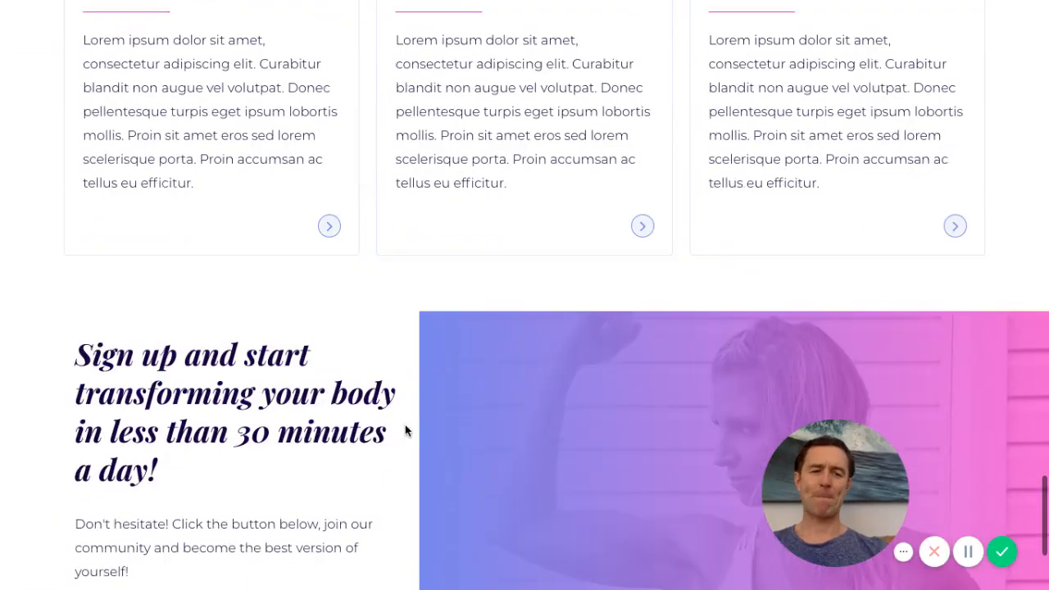
scroll(407, 432, up, 1)
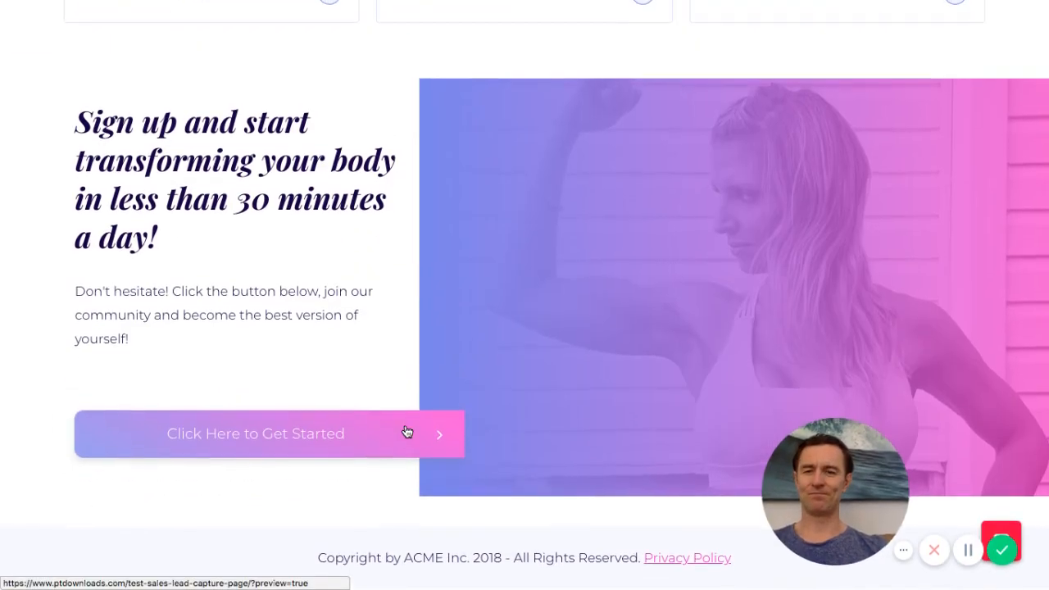
scroll(407, 432, up, 12)
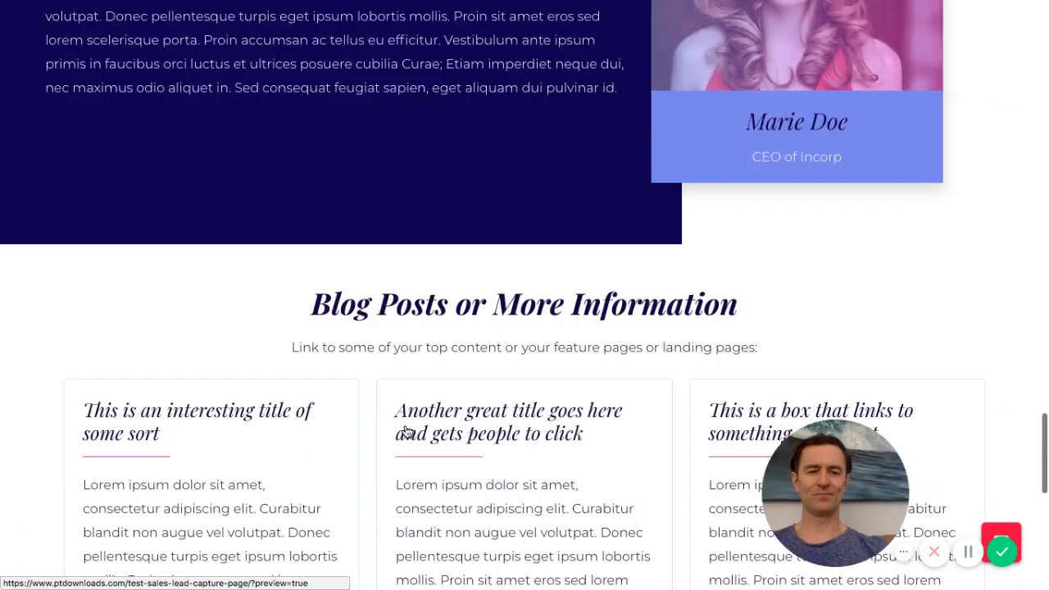
scroll(405, 432, up, 20)
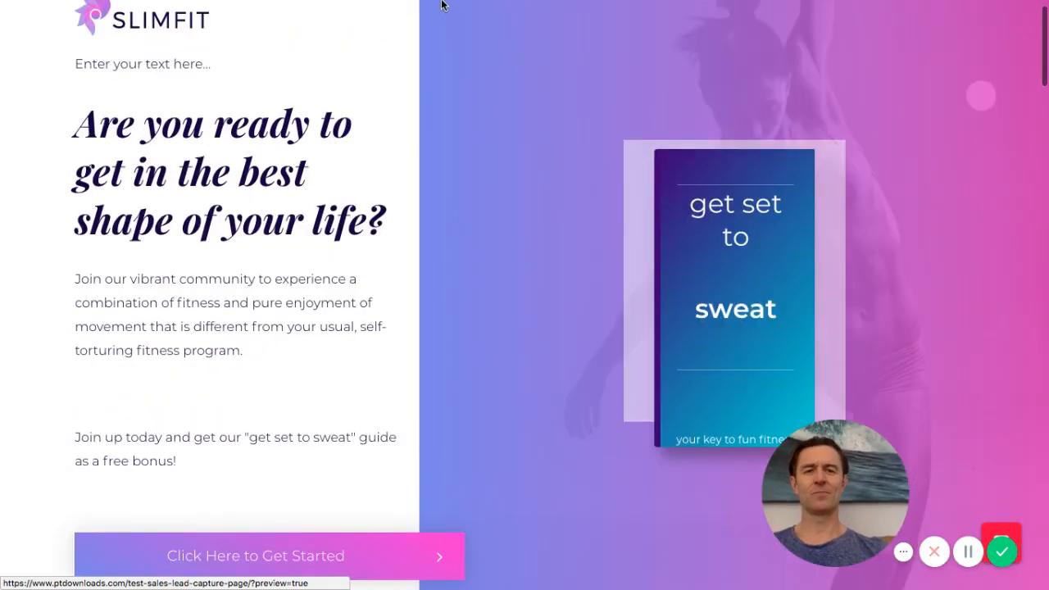
Return to the page editor, switch the responsive view back to Desktop and save the page
mouse_move(441, 5)
click(407, 44)
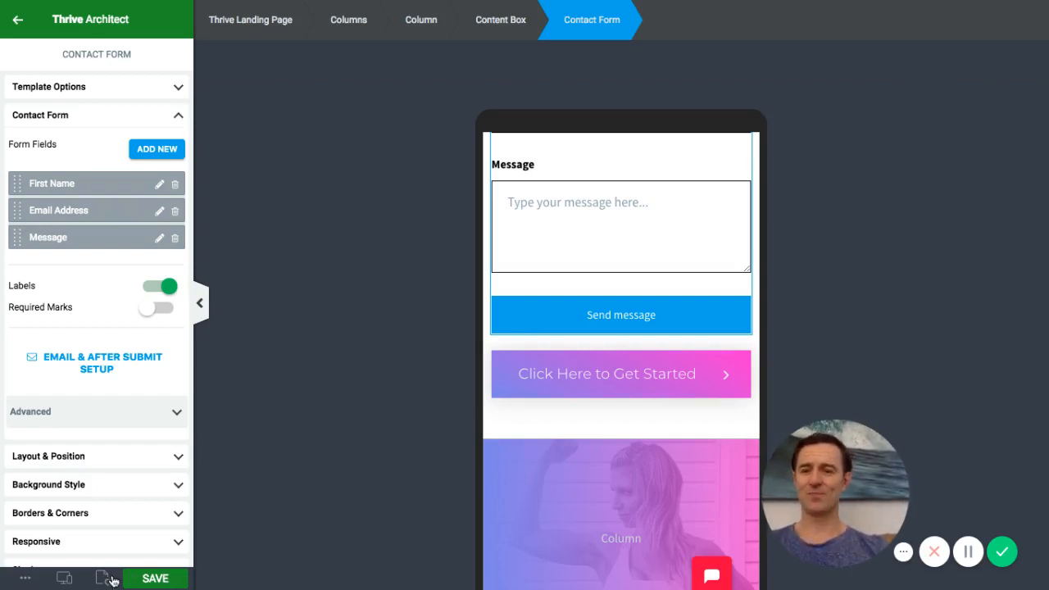
click(64, 578)
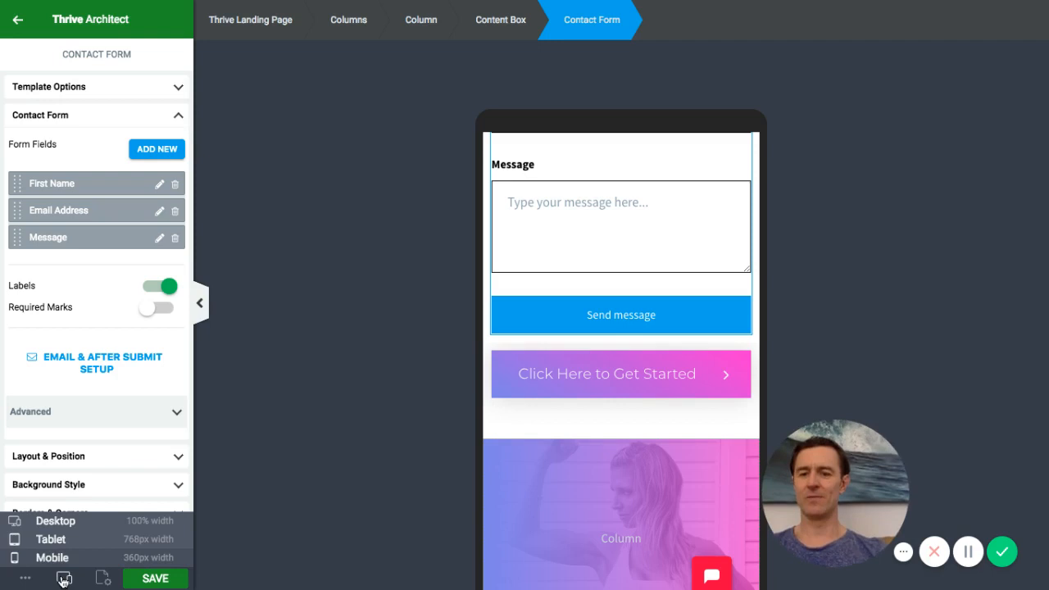
click(72, 526)
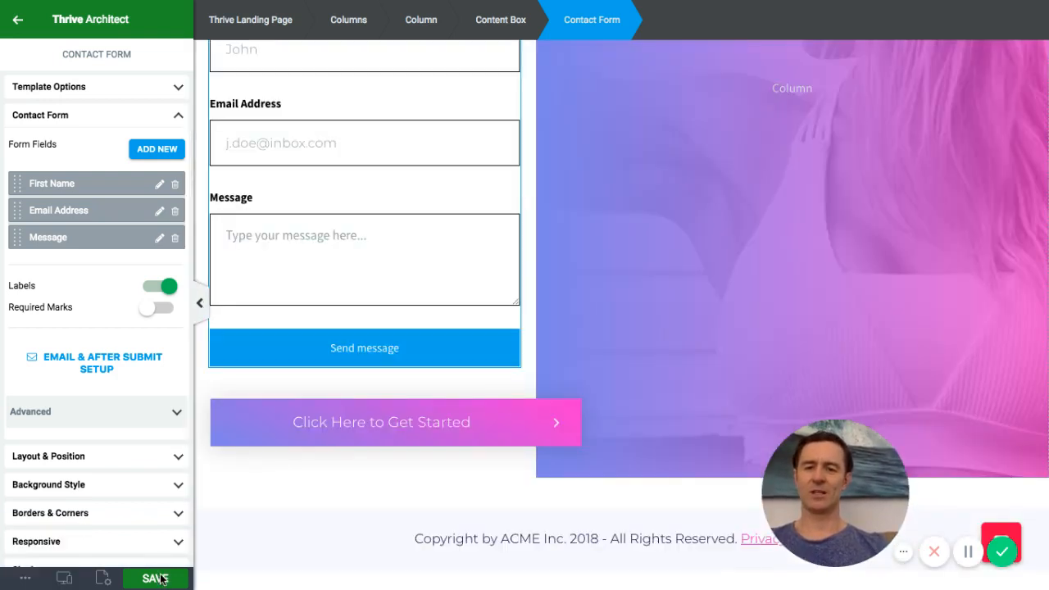
click(156, 579)
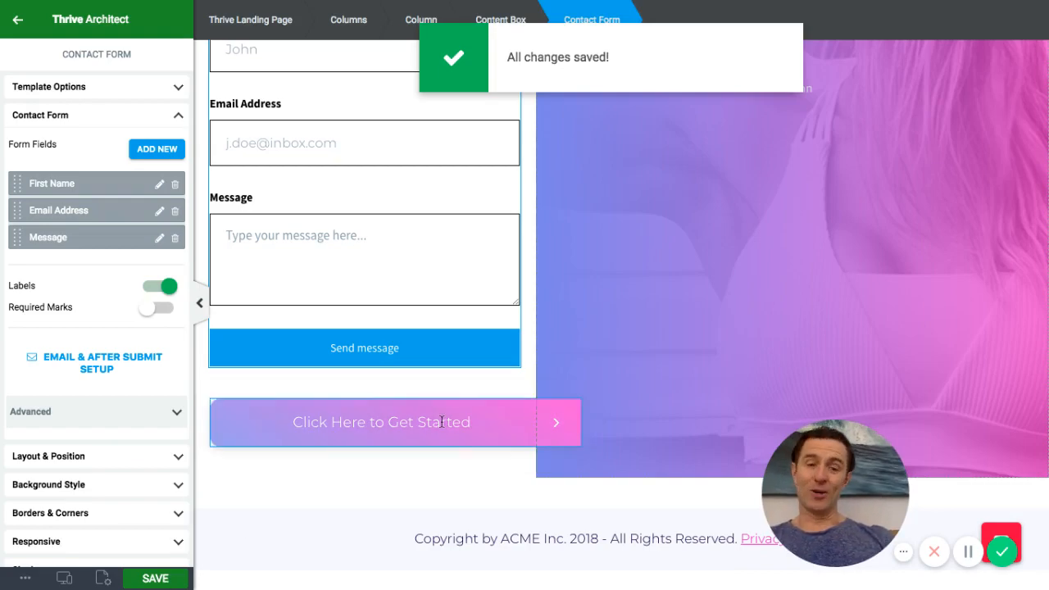
Search the elements for "pricing" and insert a Pricing Table above the "Download My Awesome Product Click Here" button
scroll(514, 242, up, 8)
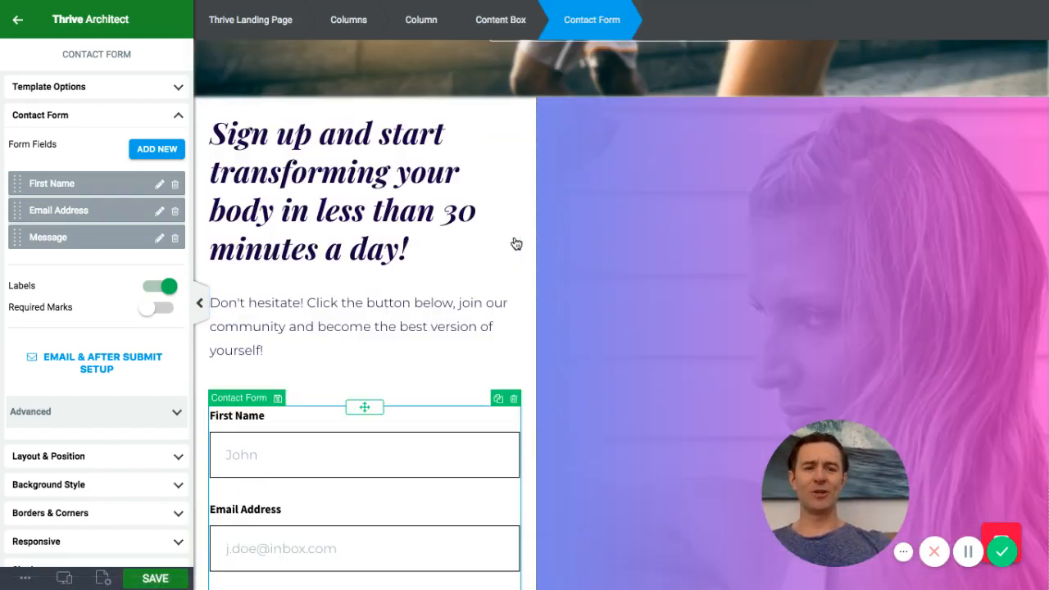
scroll(515, 243, up, 6)
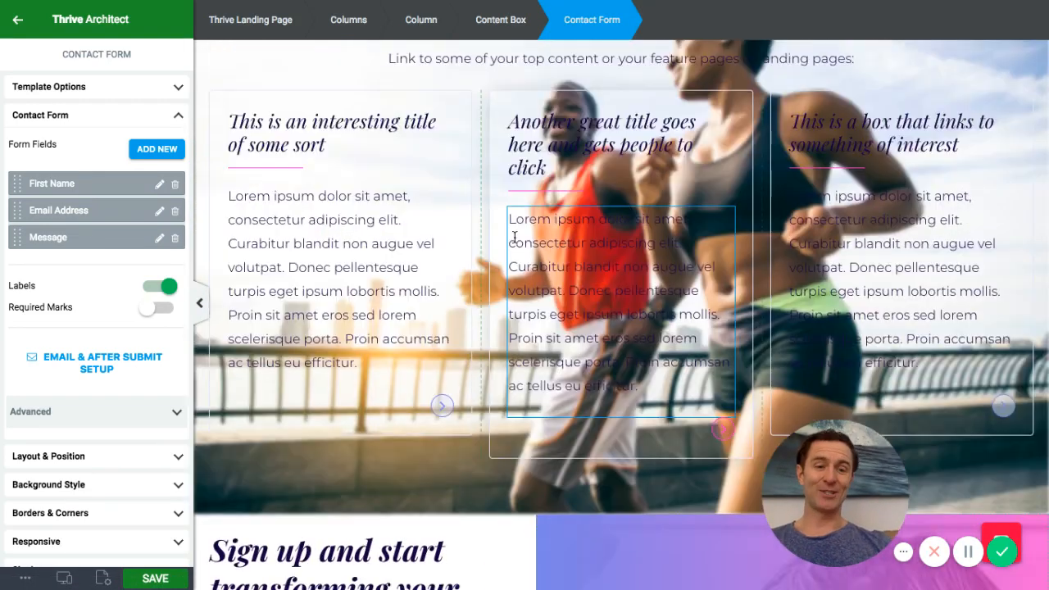
scroll(515, 237, up, 5)
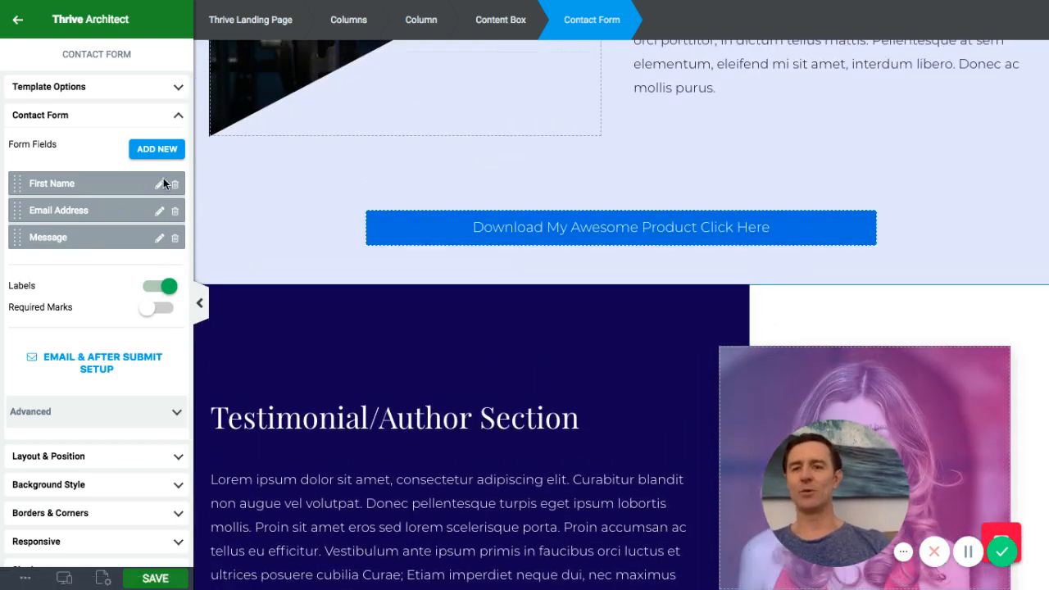
click(18, 22)
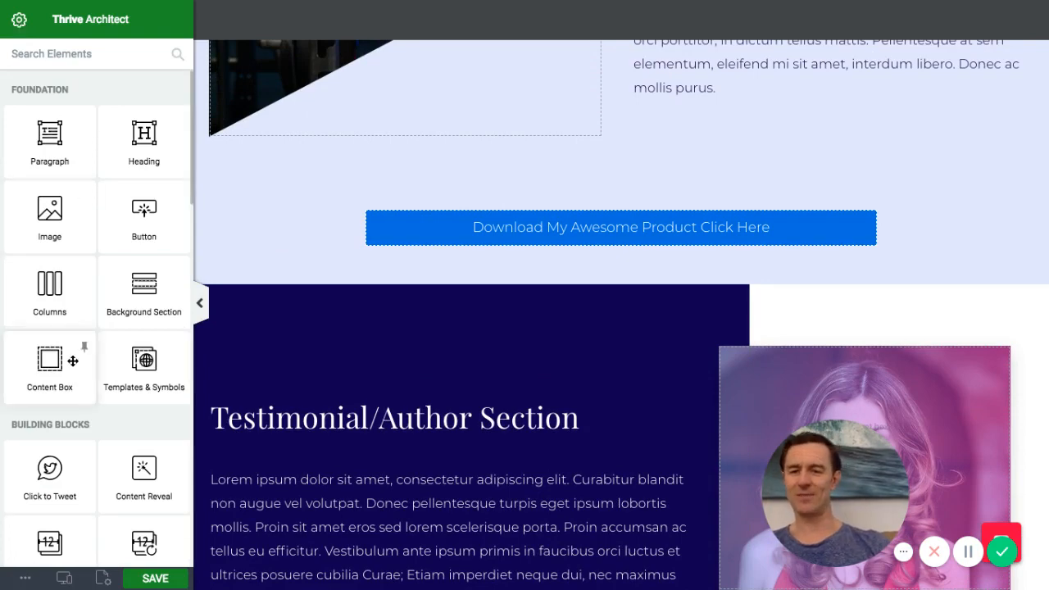
scroll(73, 361, down, 4)
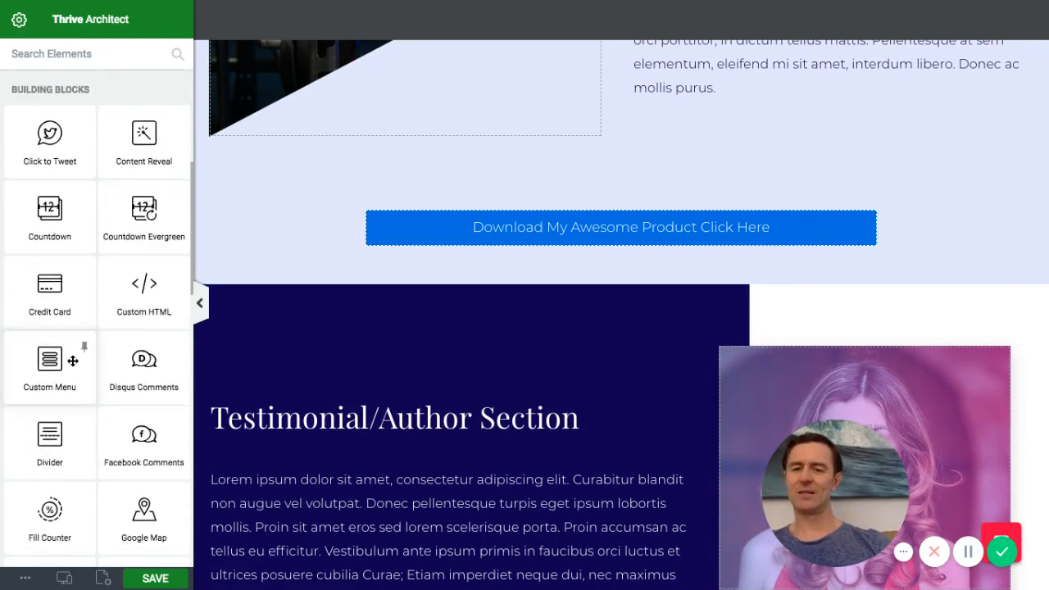
scroll(73, 361, down, 2)
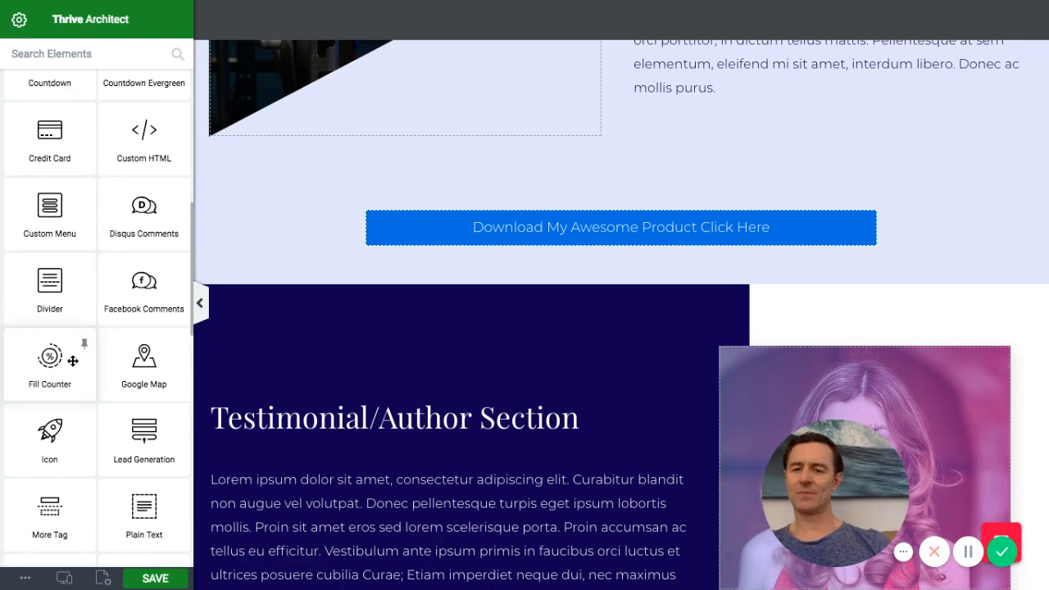
scroll(73, 361, up, 1)
scroll(73, 361, up, 5)
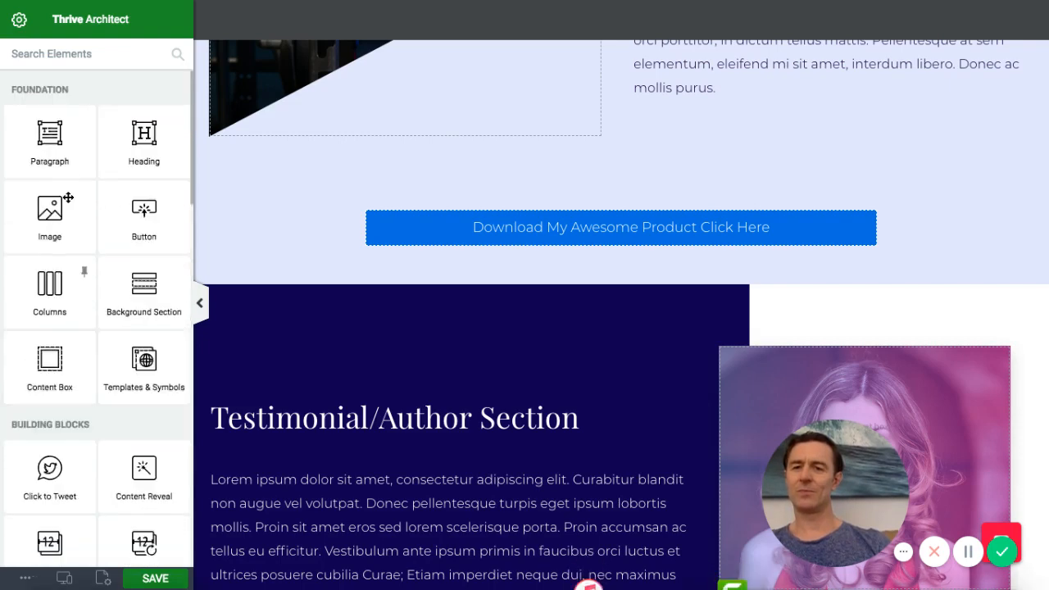
click(76, 54)
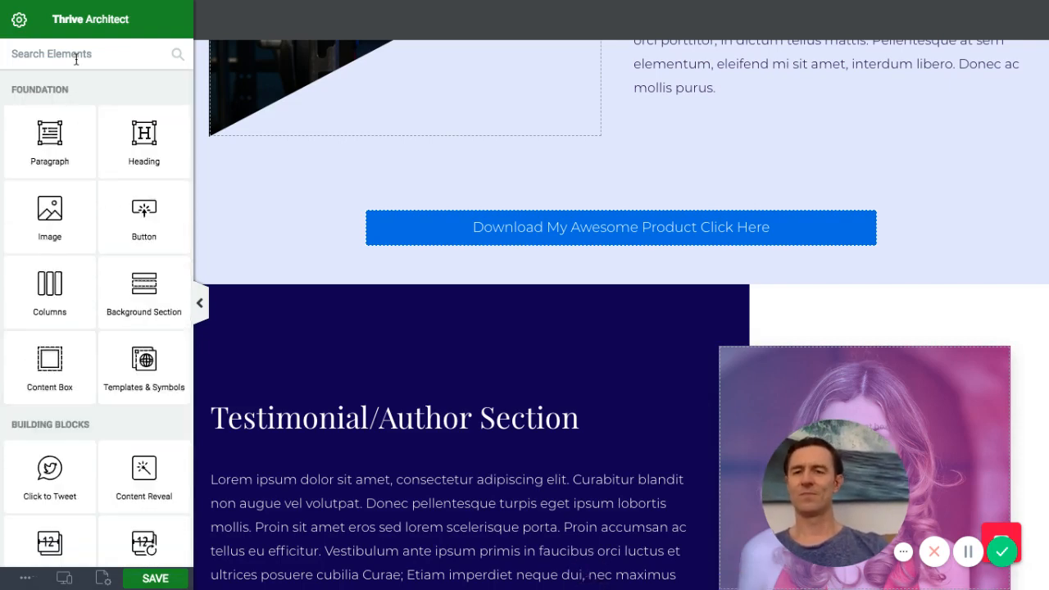
text(pricing)
drag(49, 135, 631, 145)
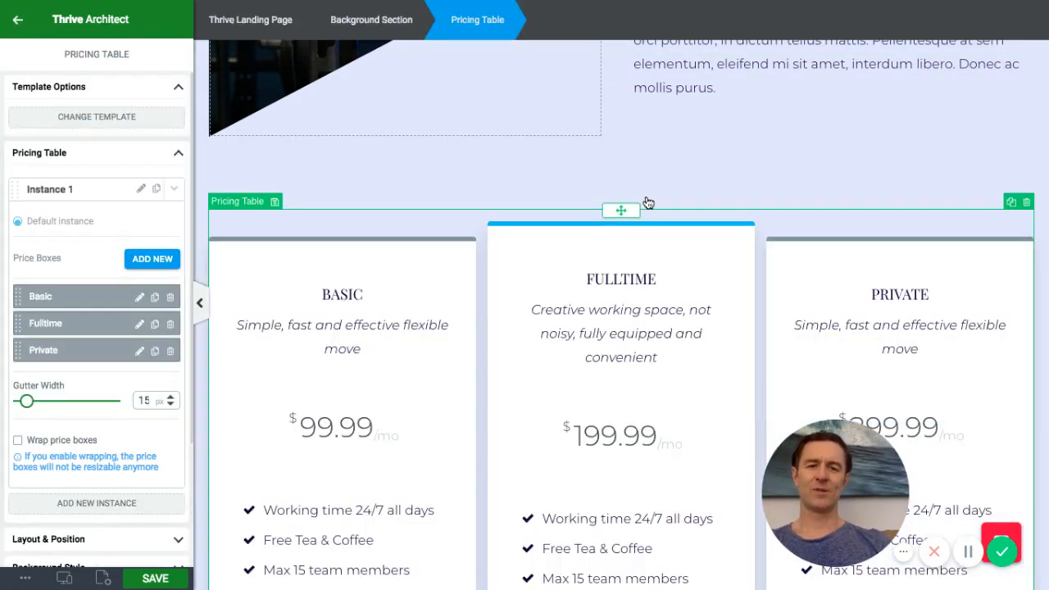
Examine the pricing table's Basic, Fulltime and Private boxes, including their prices, feature lists and booking buttons
scroll(648, 202, down, 2)
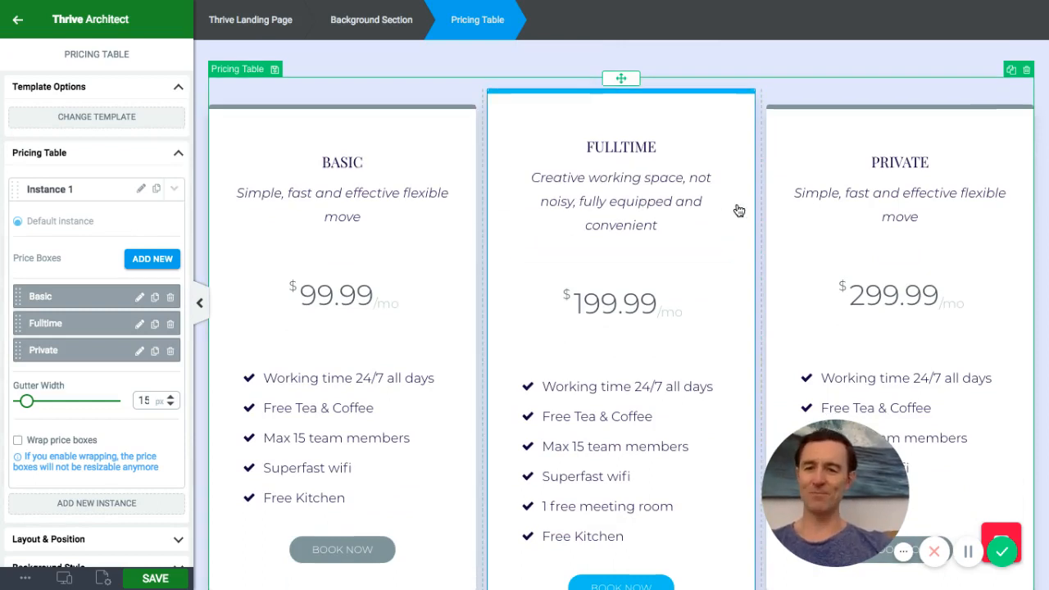
scroll(739, 211, down, 1)
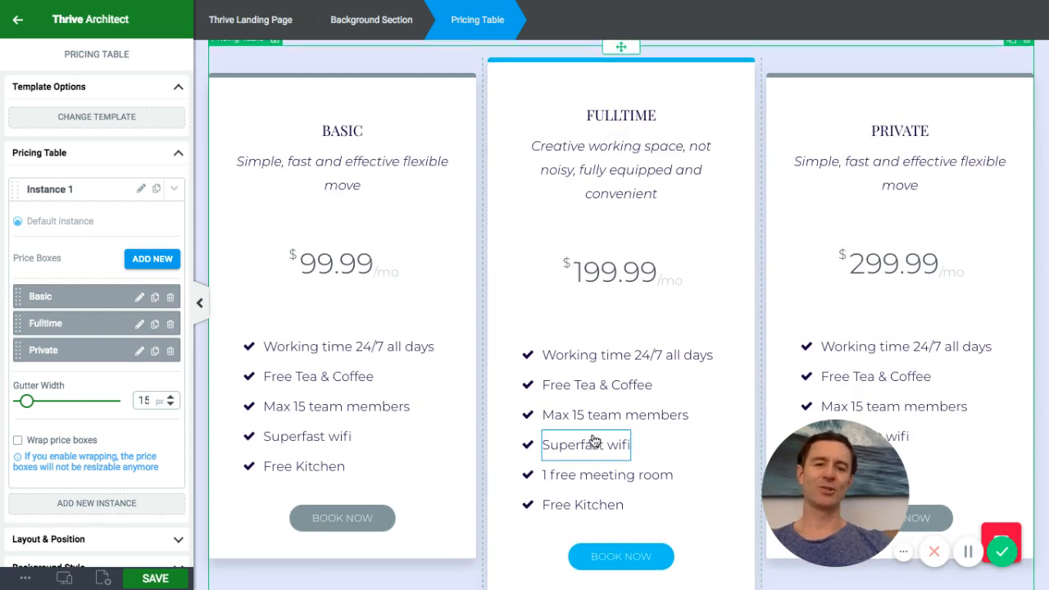
scroll(597, 446, down, 2)
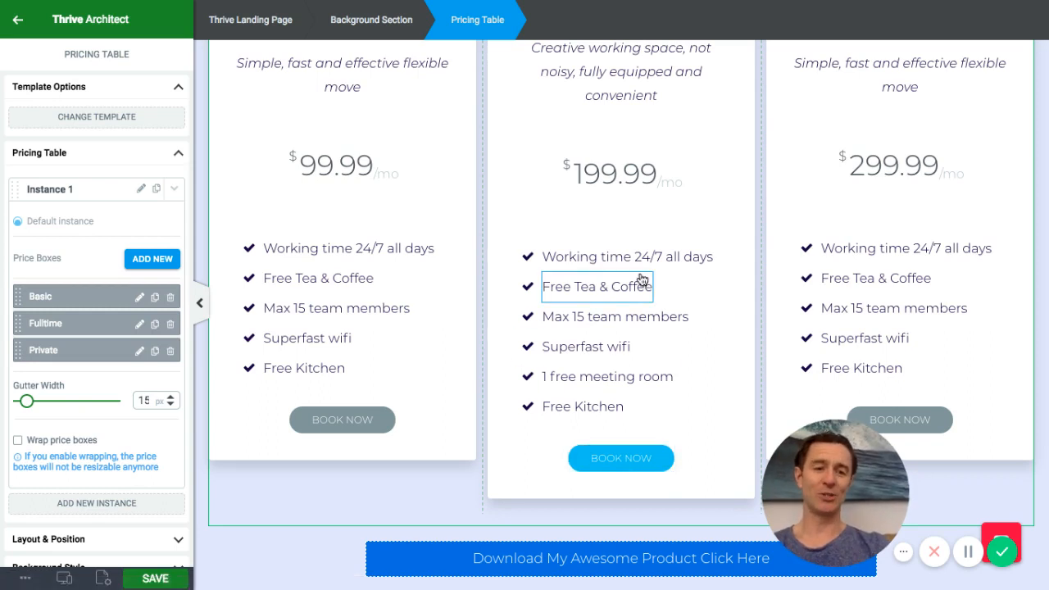
scroll(643, 281, up, 1)
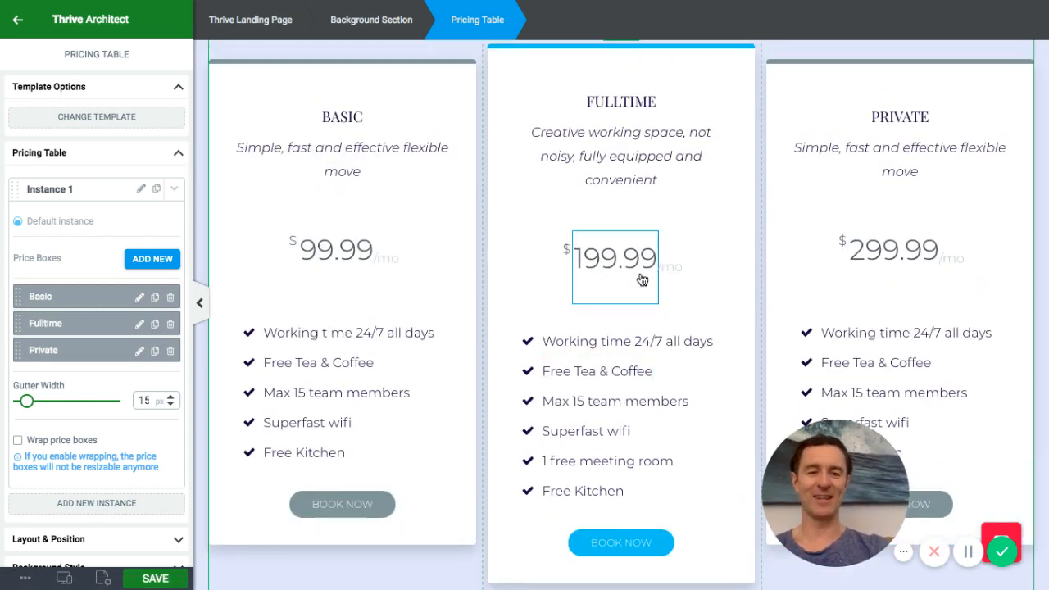
scroll(643, 280, up, 1)
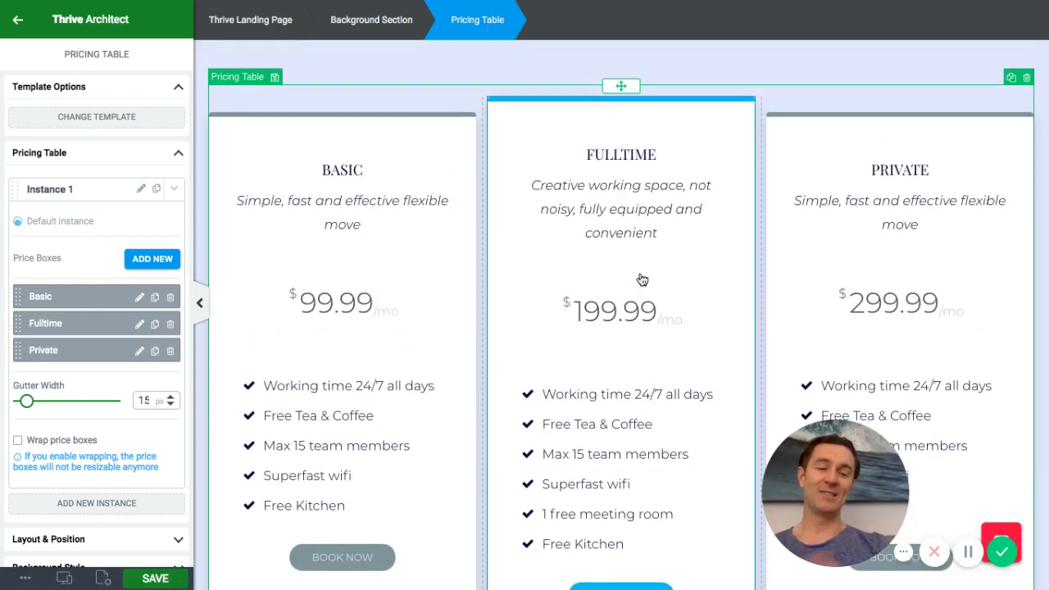
scroll(643, 280, down, 1)
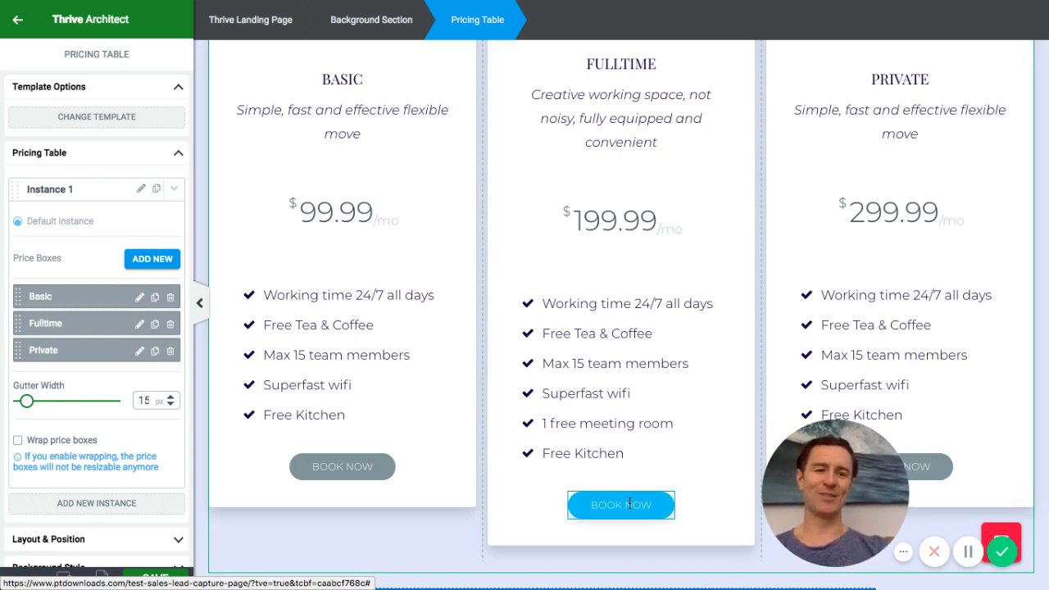
scroll(630, 503, up, 1)
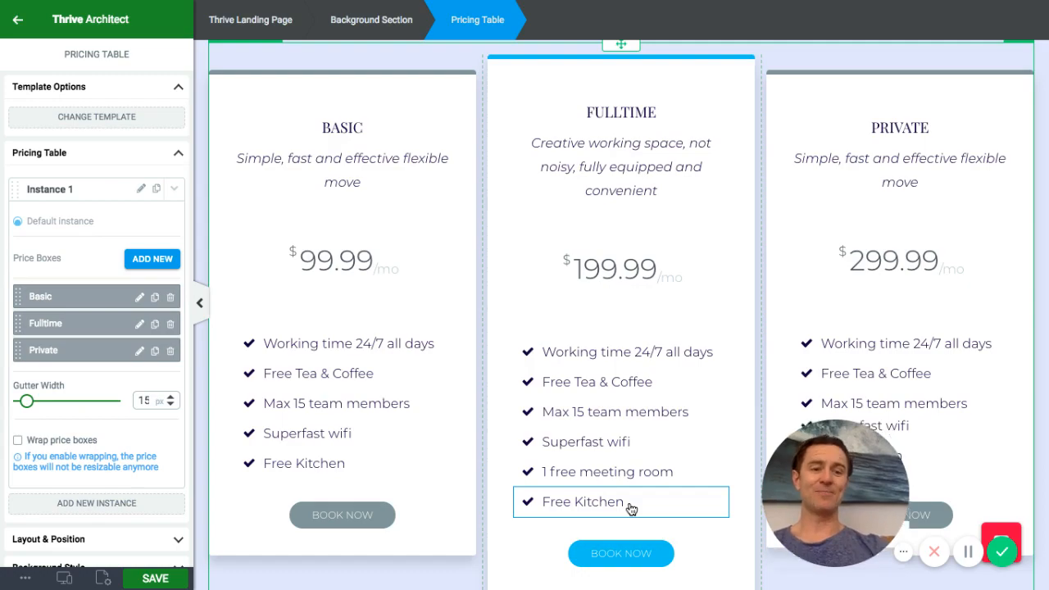
Search the elements for "guar" and place a Guarantee Box between the sign-up section and the copyright footer
scroll(631, 509, down, 8)
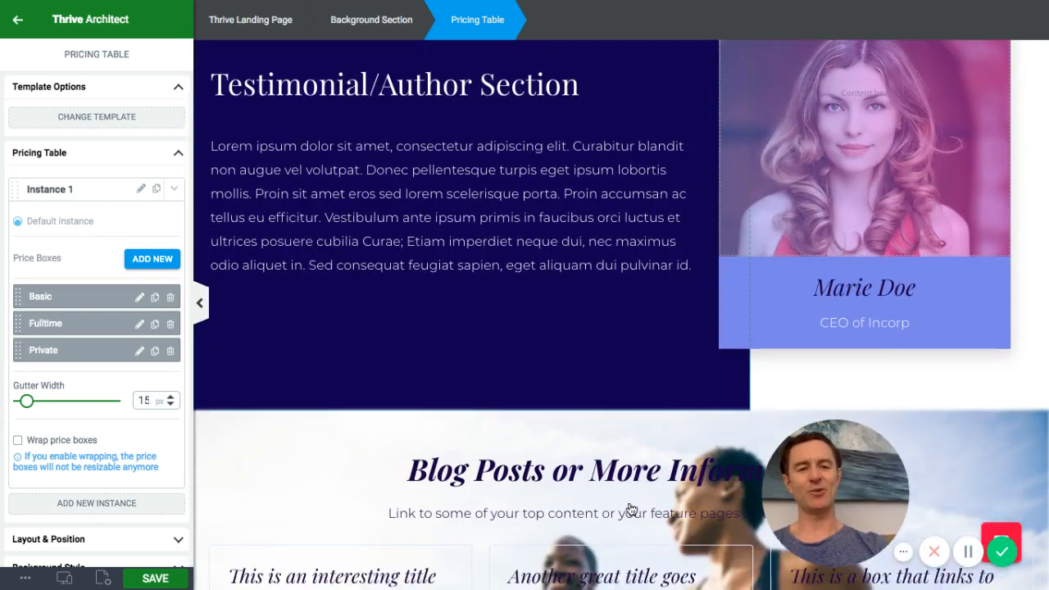
scroll(631, 509, down, 10)
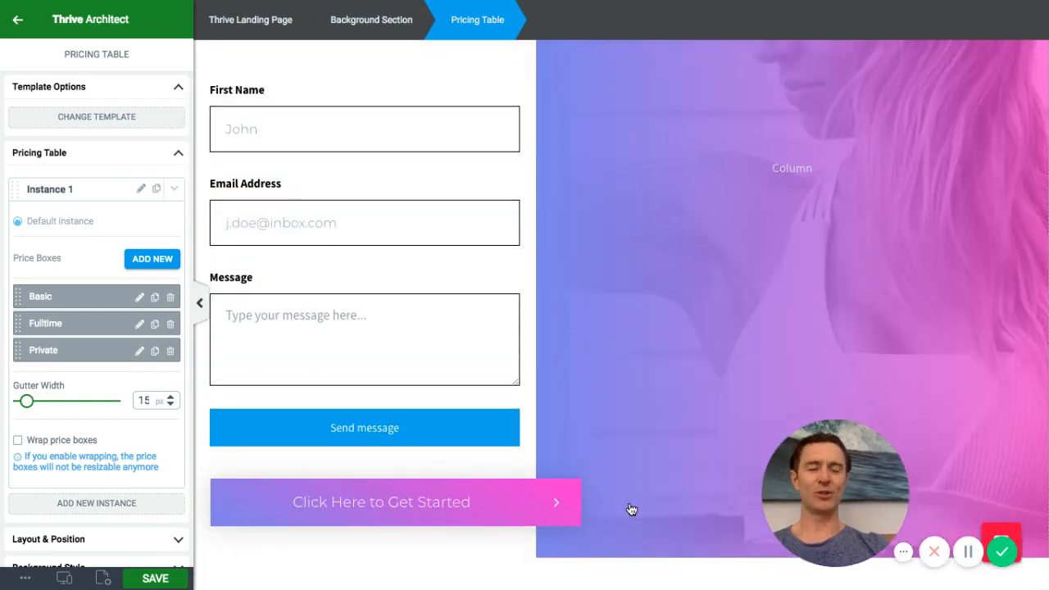
scroll(631, 509, down, 2)
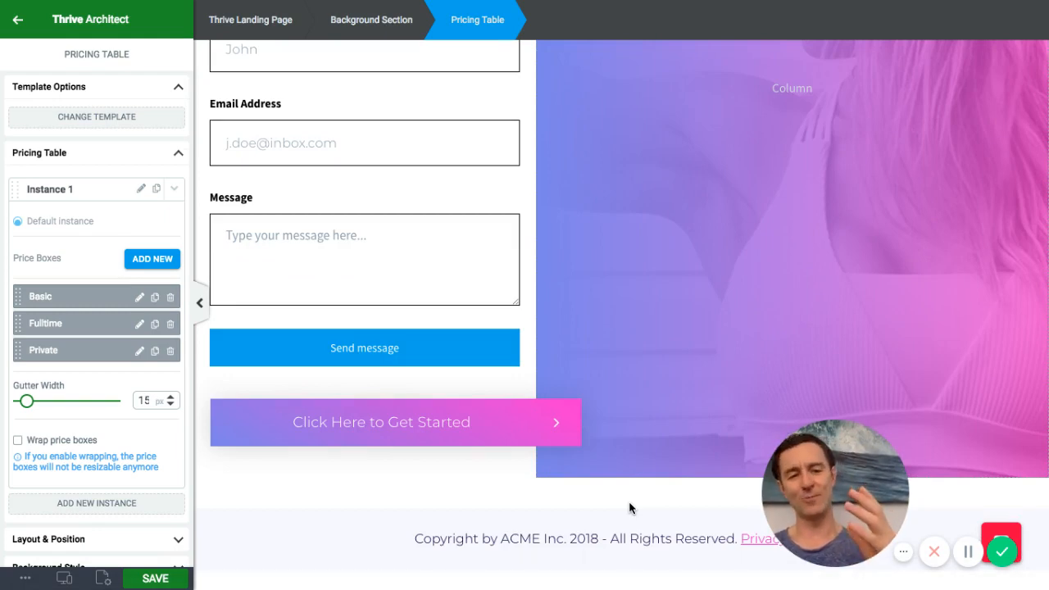
click(18, 26)
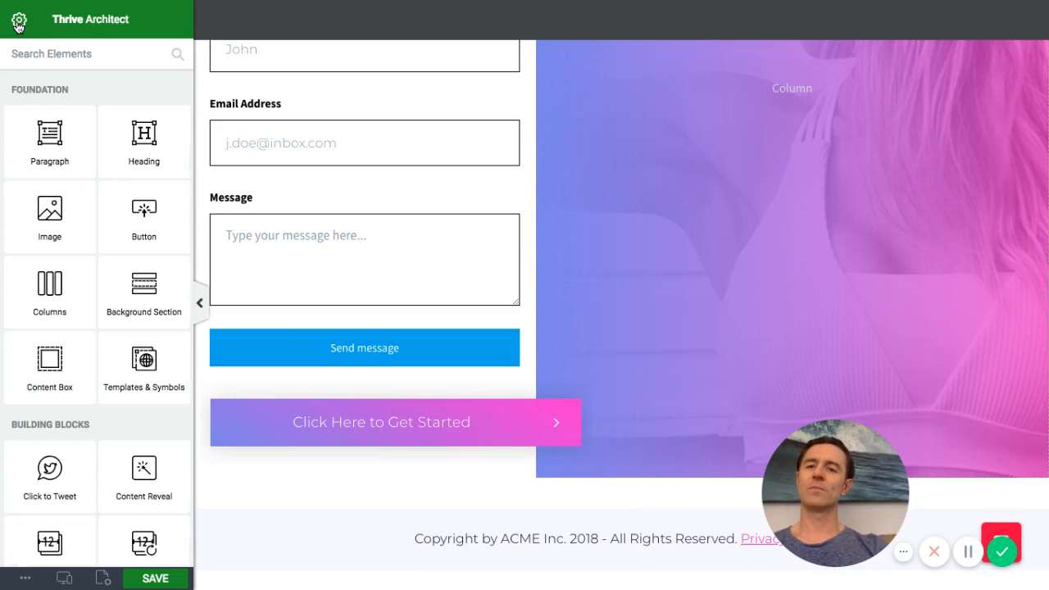
click(63, 52)
text(guar)
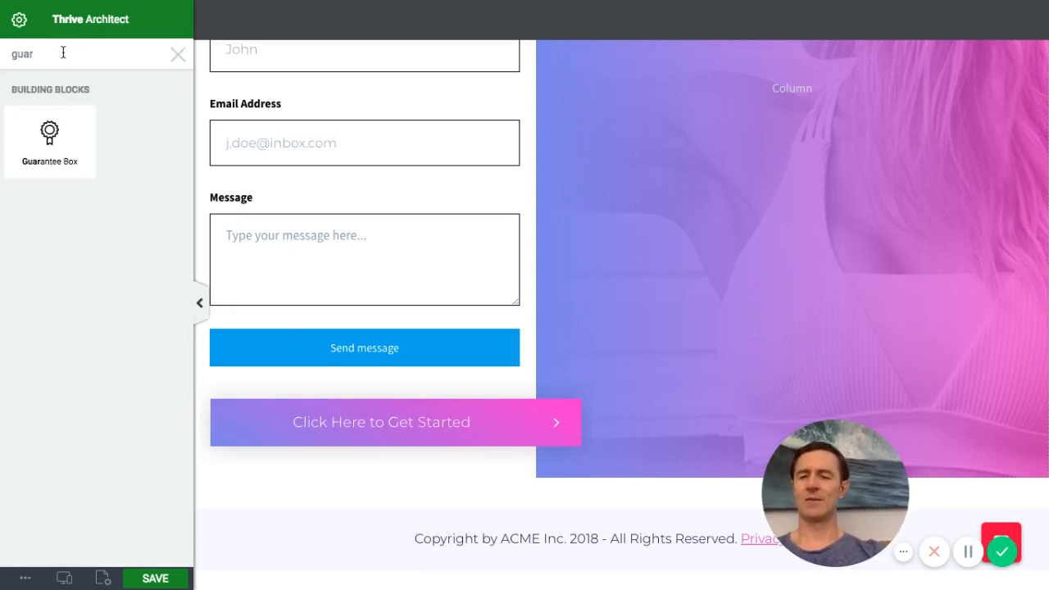
drag(50, 136, 555, 520)
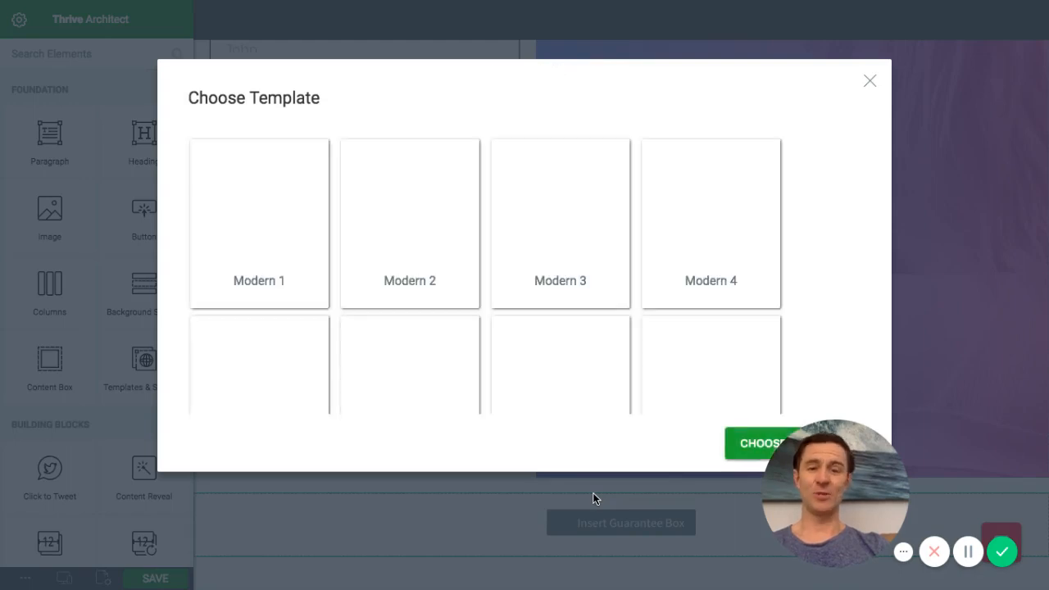
Apply the Minimal 1 template to the guarantee box and check it on the page
scroll(601, 400, down, 5)
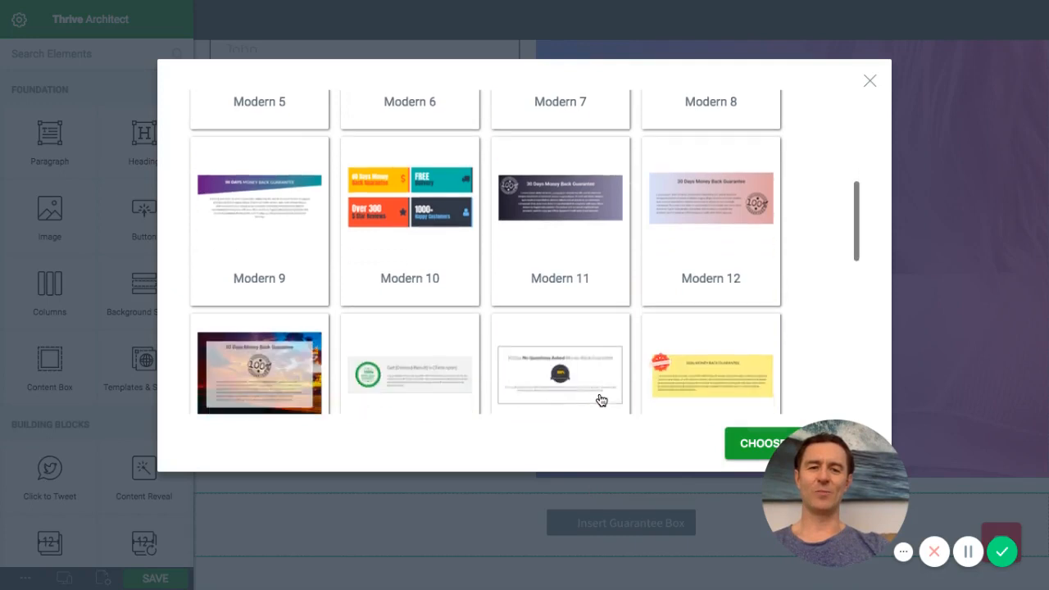
scroll(601, 400, down, 3)
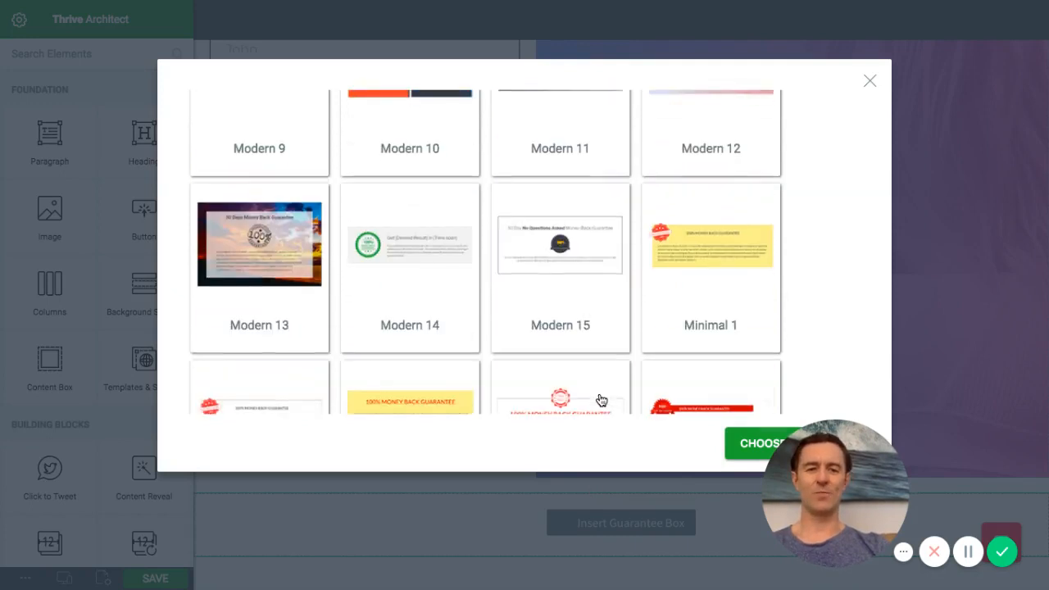
scroll(601, 400, down, 1)
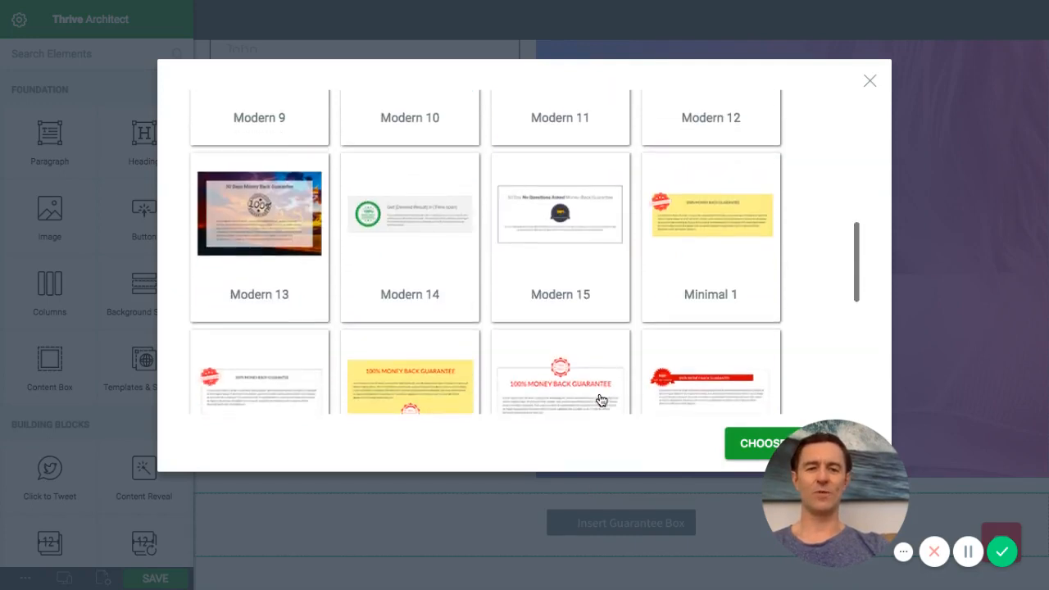
click(688, 220)
click(741, 443)
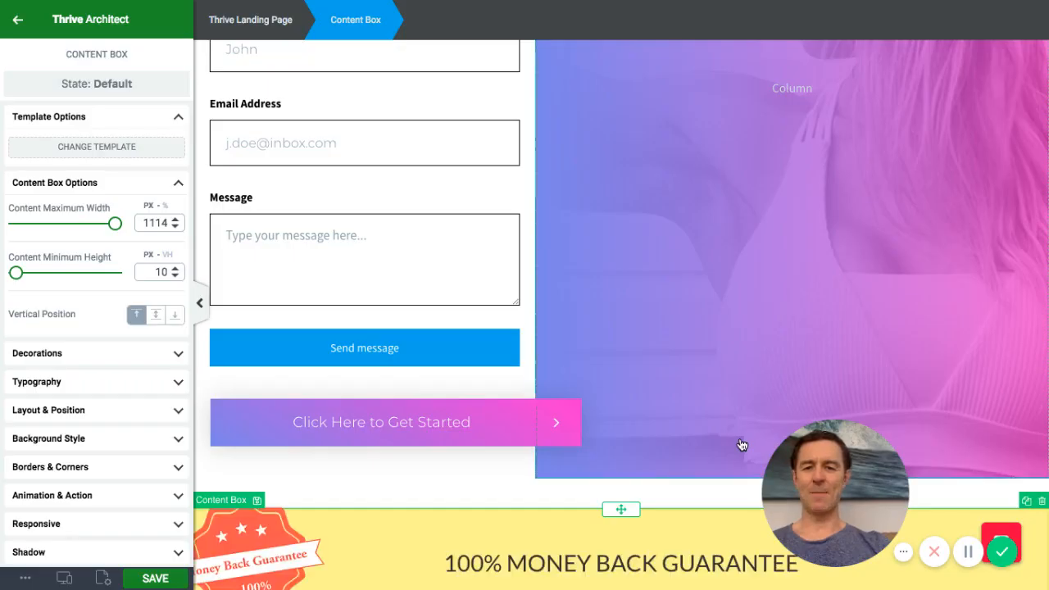
scroll(590, 413, down, 4)
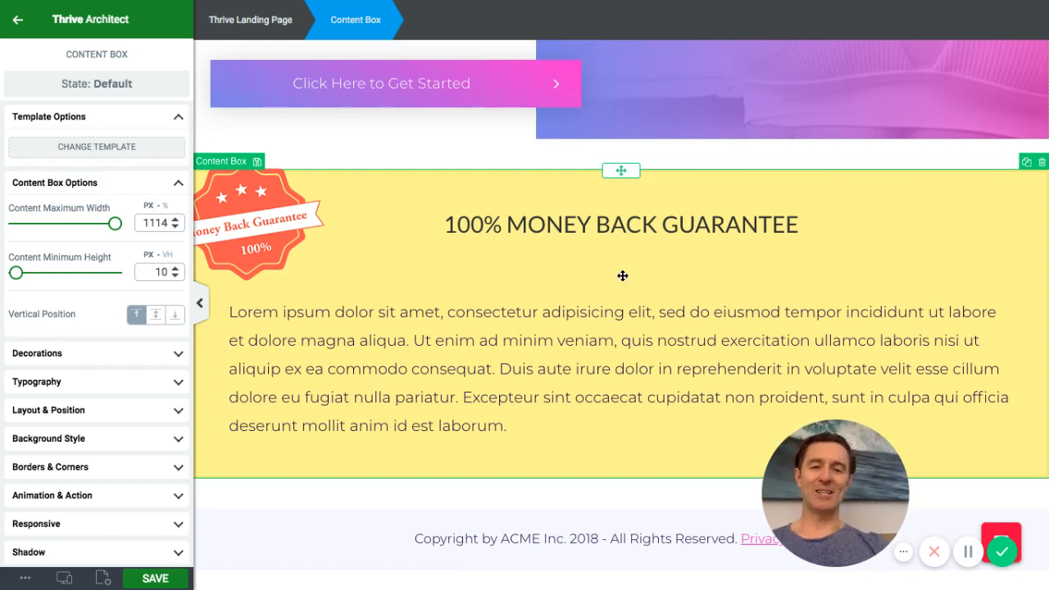
Search the elements for "html" and place an empty Custom HTML element below the "Download My Awesome Product Click Here" button
scroll(583, 268, up, 3)
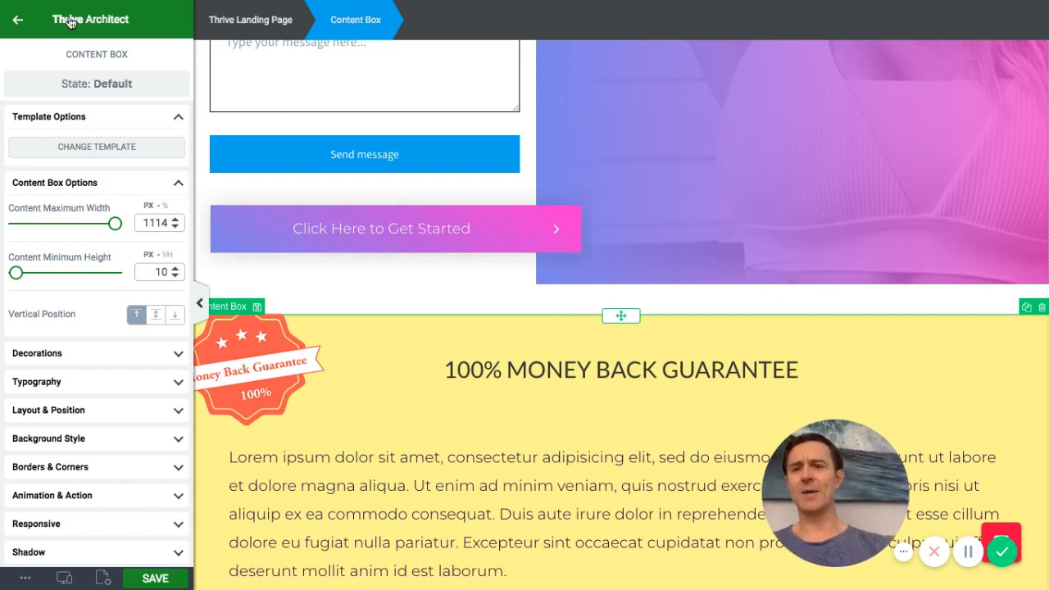
click(15, 21)
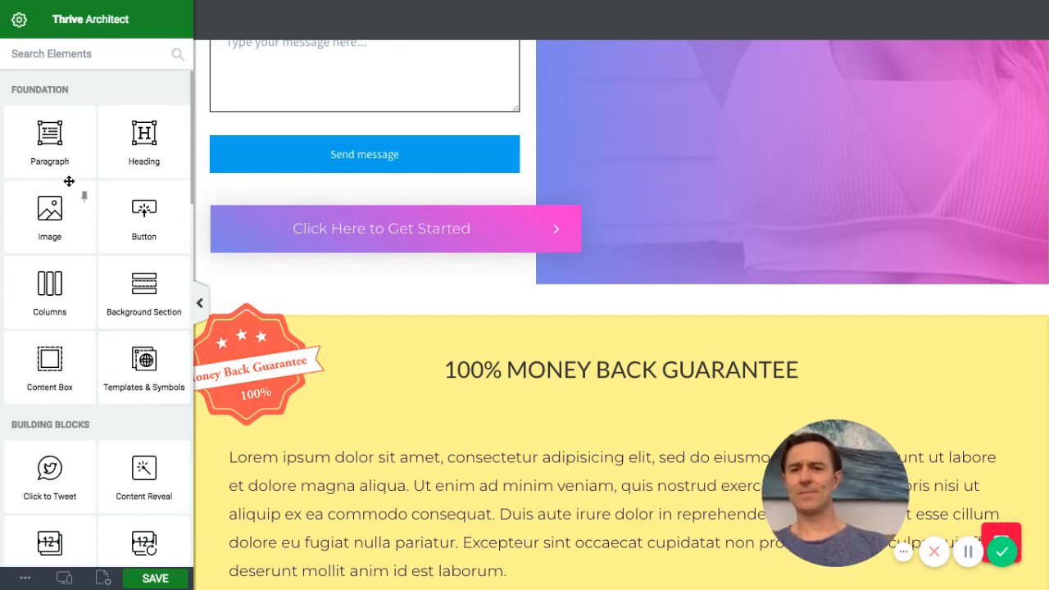
click(60, 51)
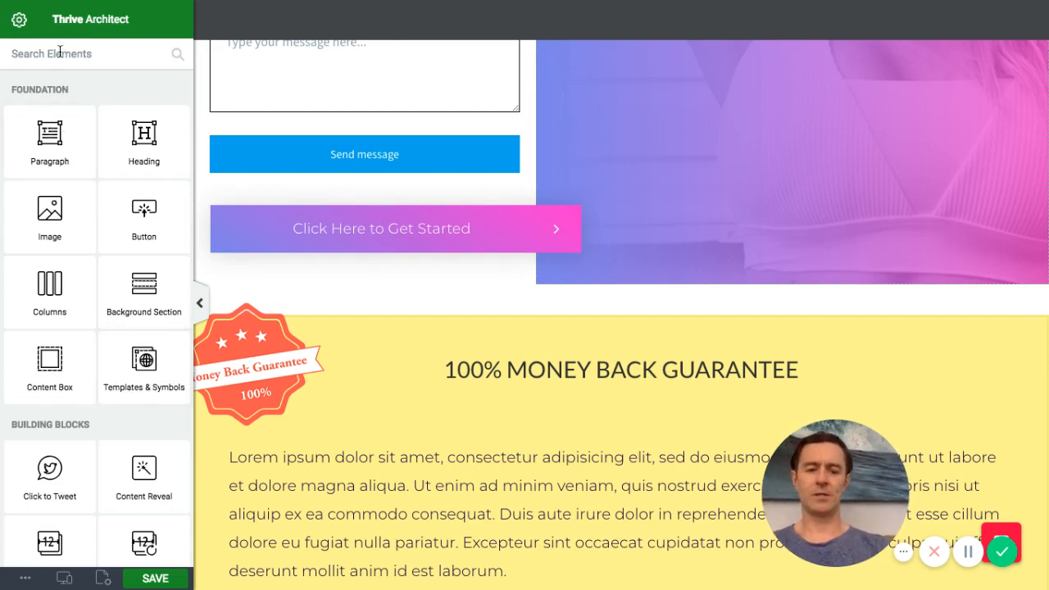
text(html)
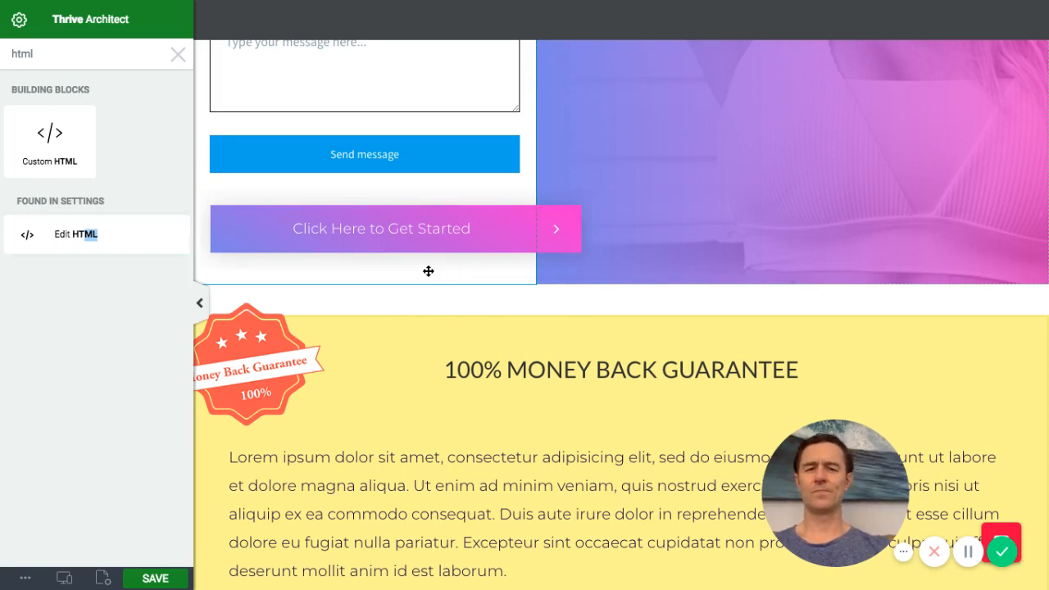
scroll(428, 271, down, 2)
scroll(428, 271, up, 10)
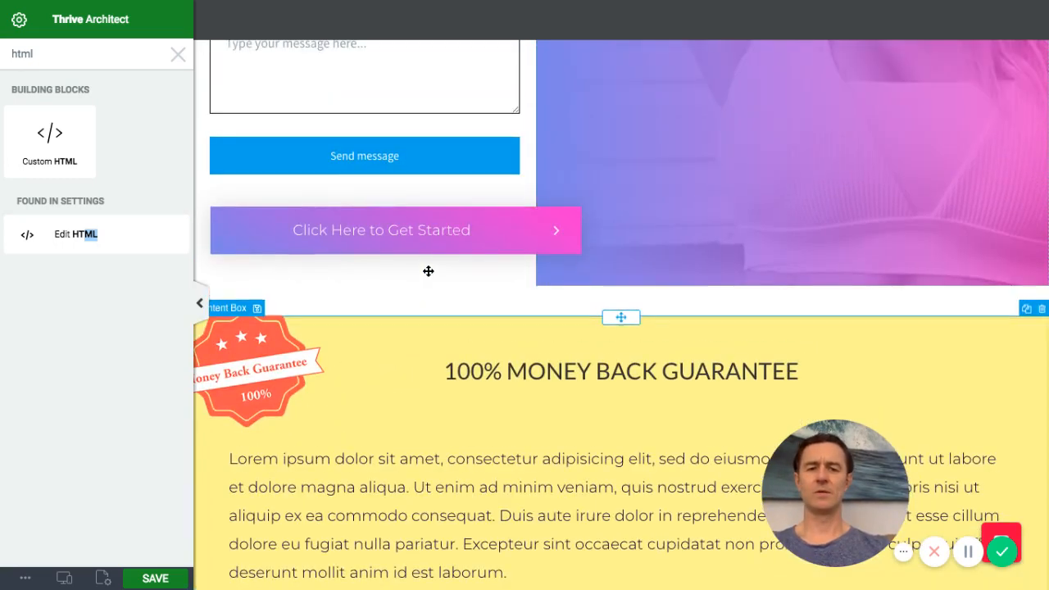
scroll(428, 271, up, 3)
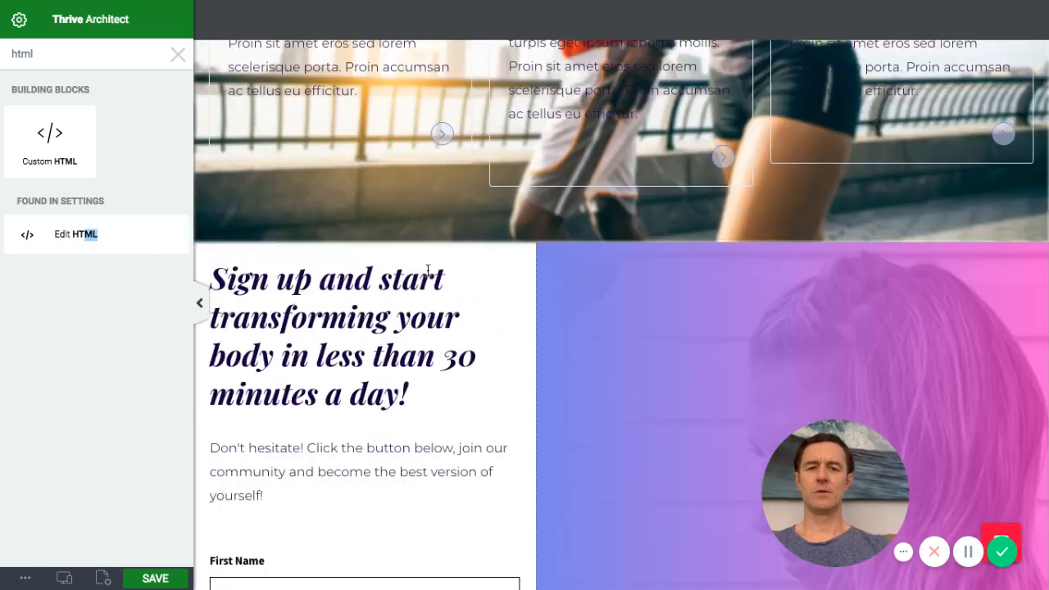
scroll(428, 270, up, 2)
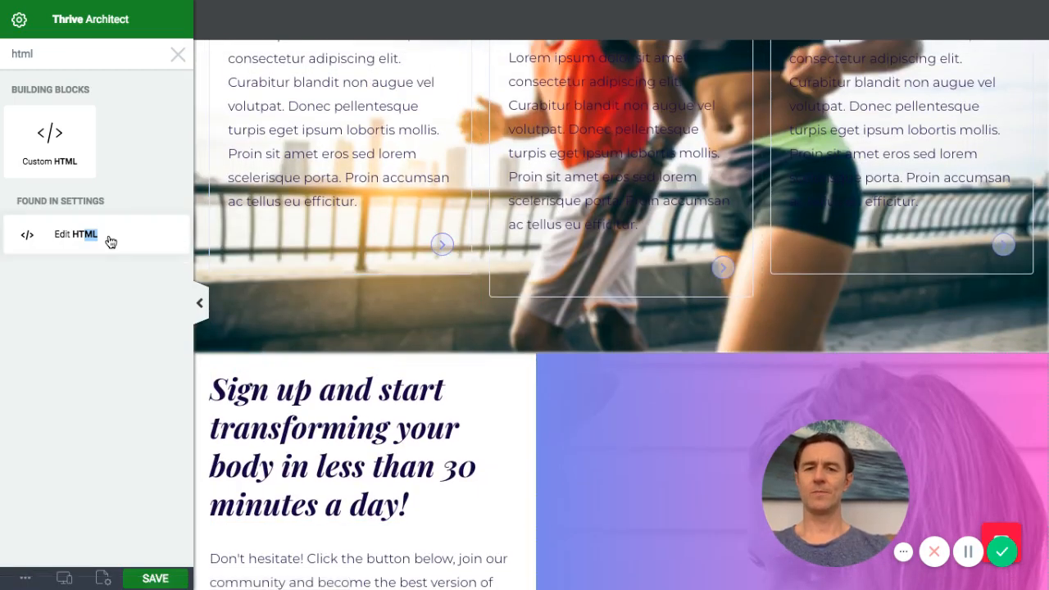
scroll(560, 384, up, 9)
scroll(560, 383, up, 6)
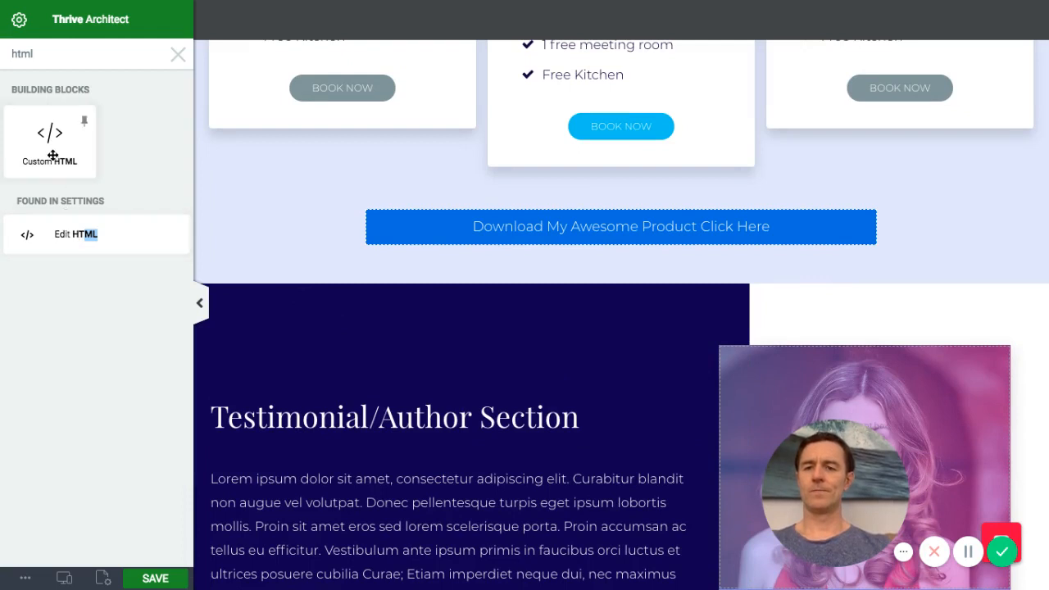
drag(53, 155, 564, 238)
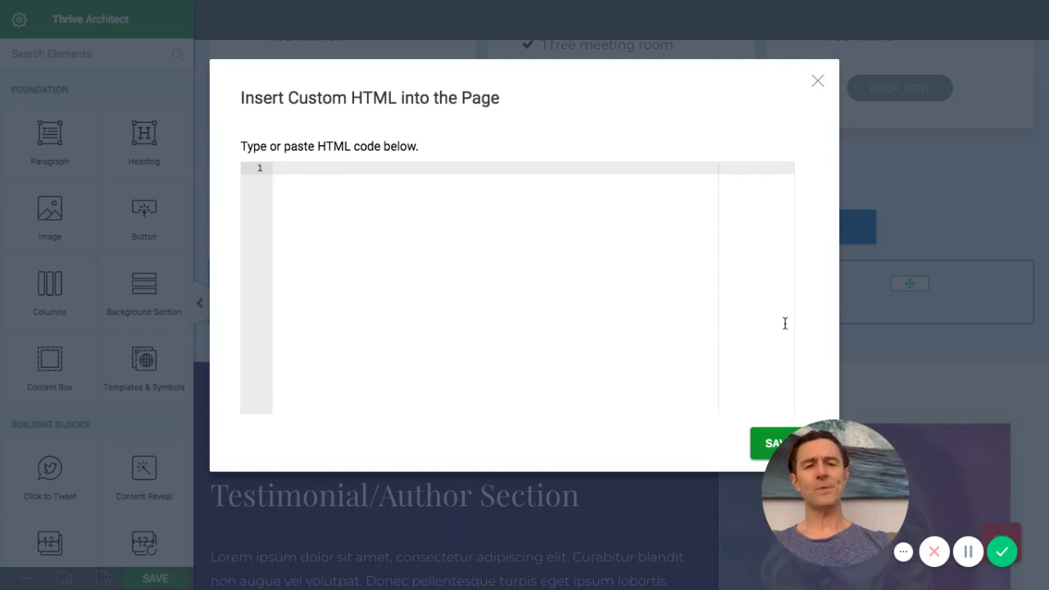
click(818, 81)
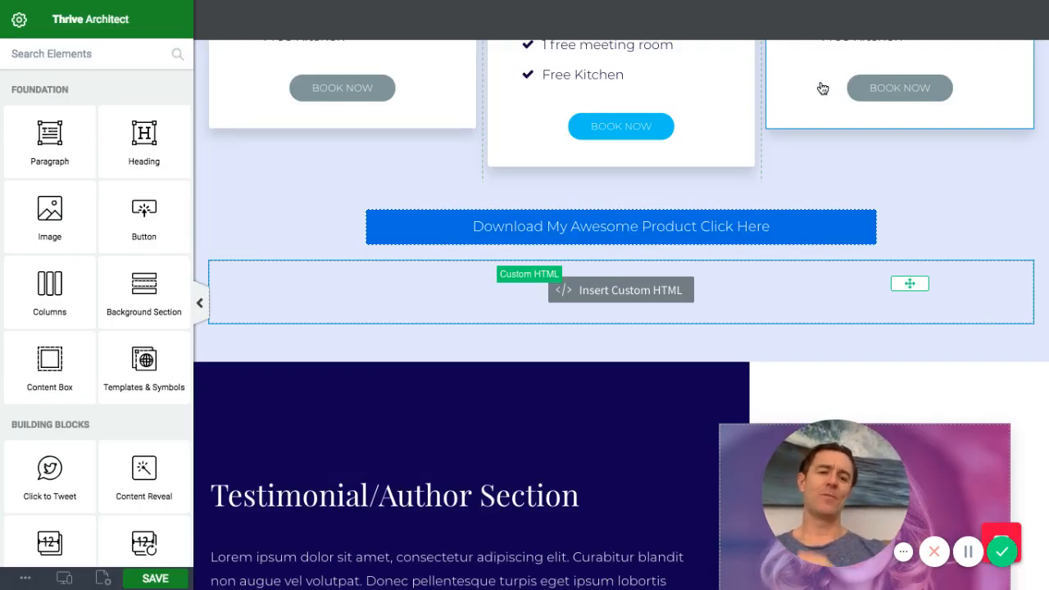
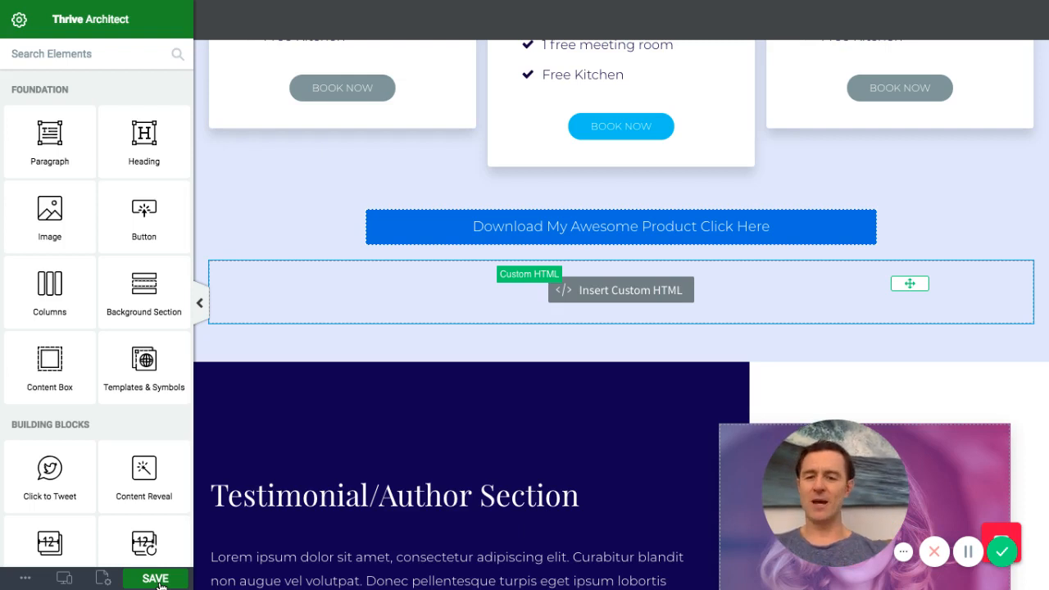
Change the landing page template to the saved landing page "12 WEEK TOTAL BODY TRANSFORMATION FUNNEL"
click(105, 579)
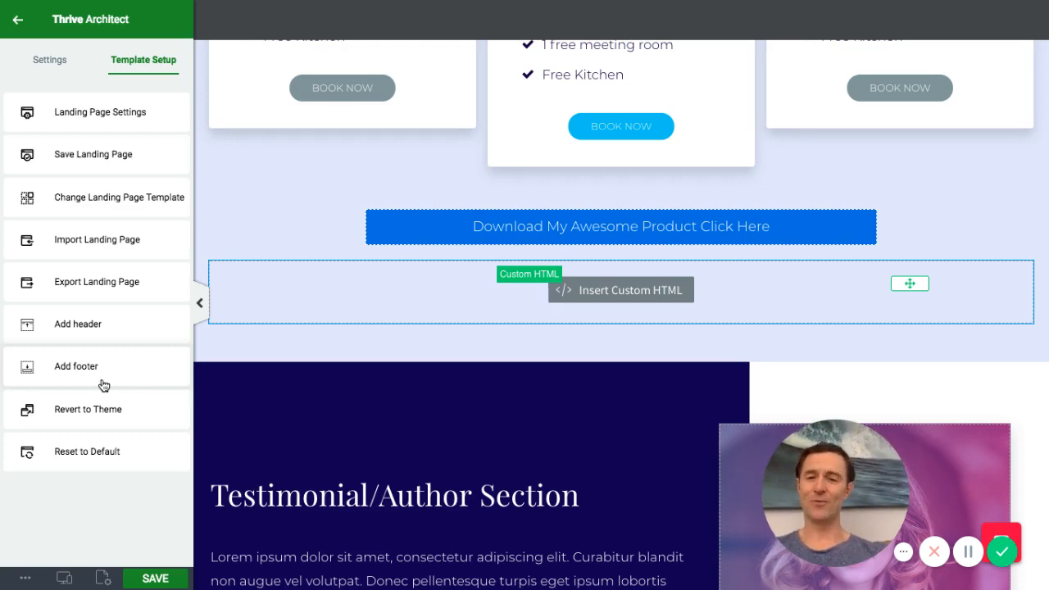
click(116, 199)
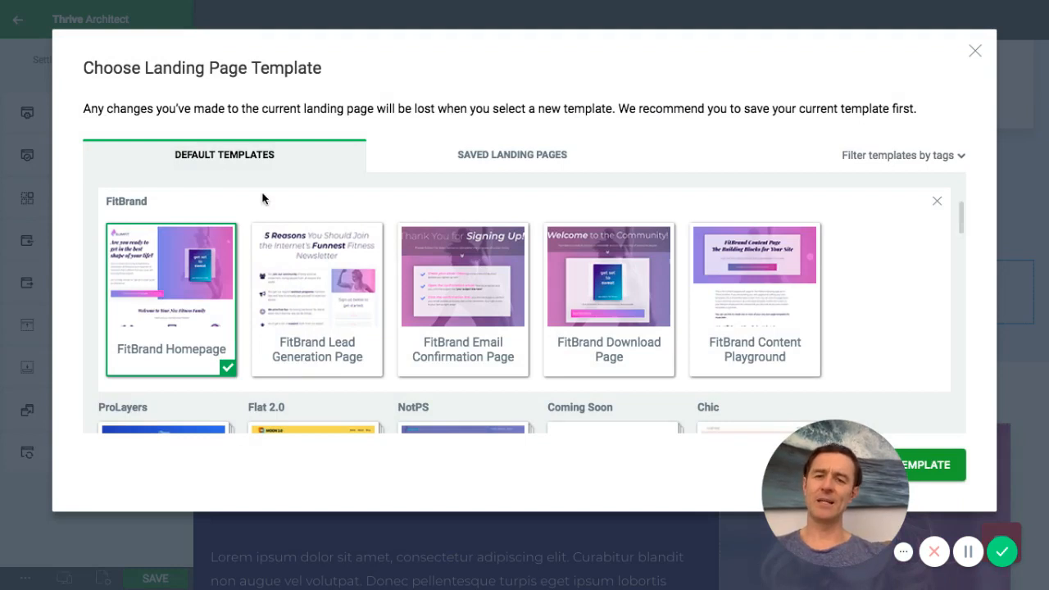
click(513, 159)
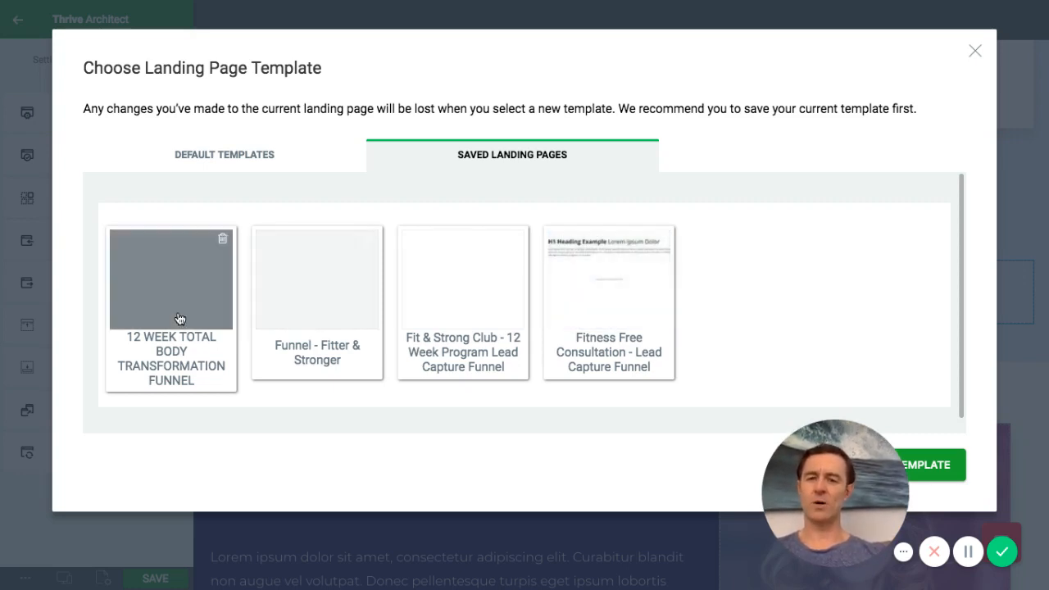
click(174, 361)
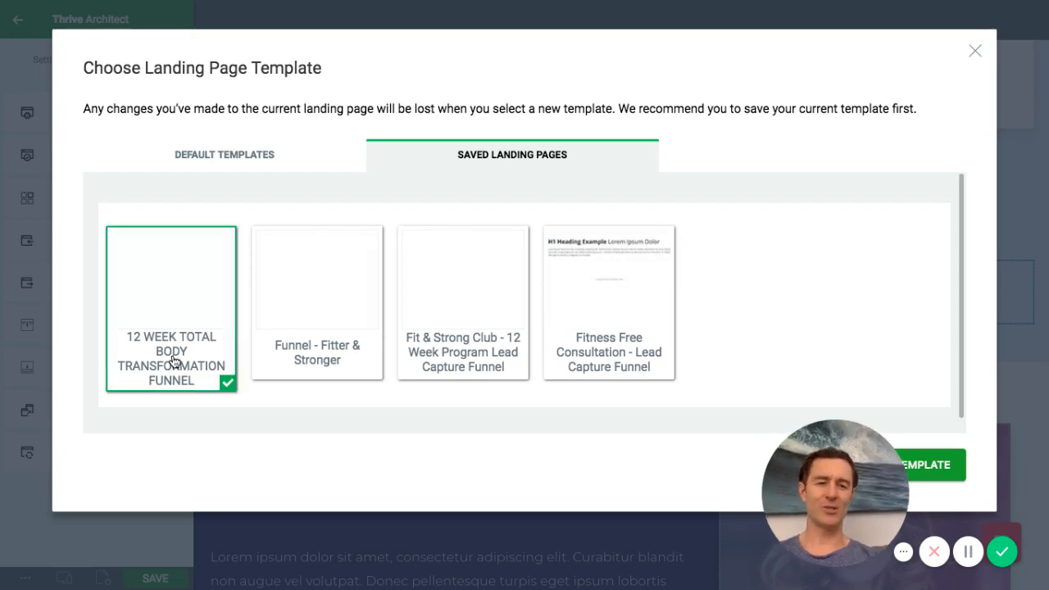
click(939, 465)
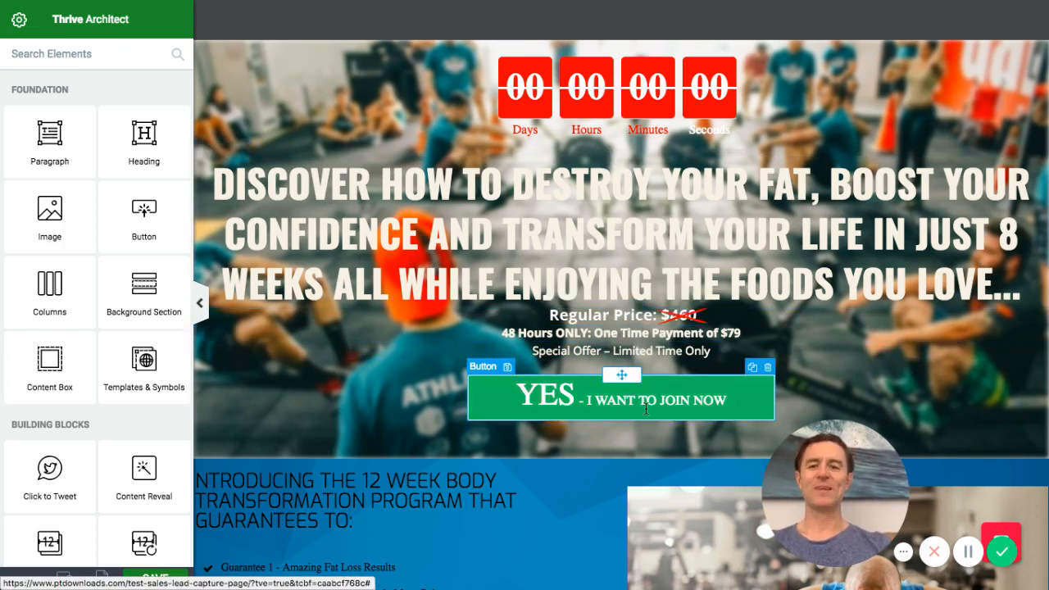
Examine the funnel page's upper sections, from the headline and guarantee list through the client results to the free plan boxes
scroll(535, 501, down, 3)
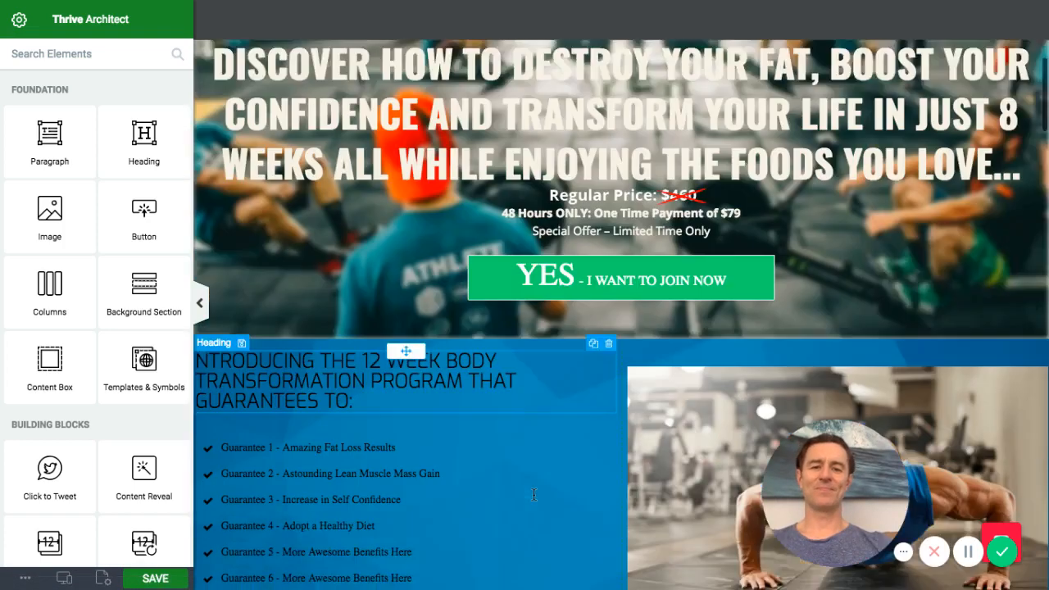
scroll(535, 501, down, 3)
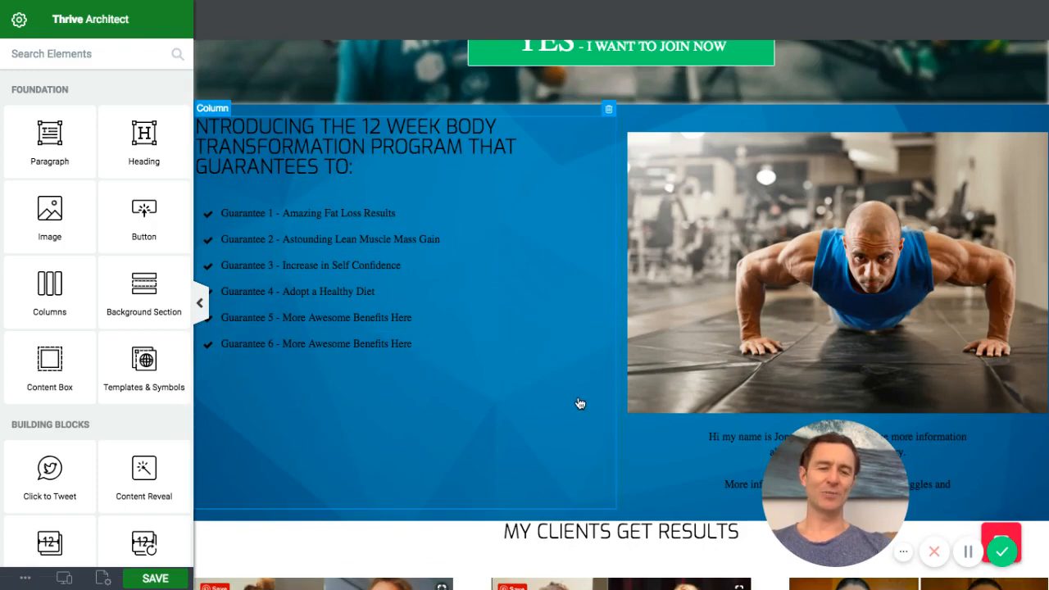
scroll(579, 404, down, 2)
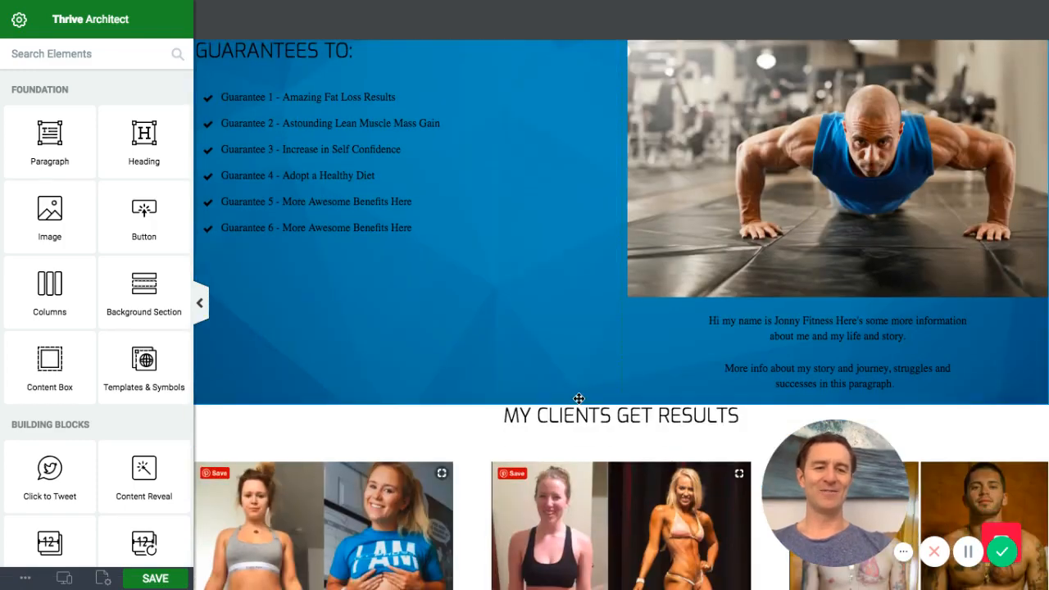
scroll(597, 369, down, 6)
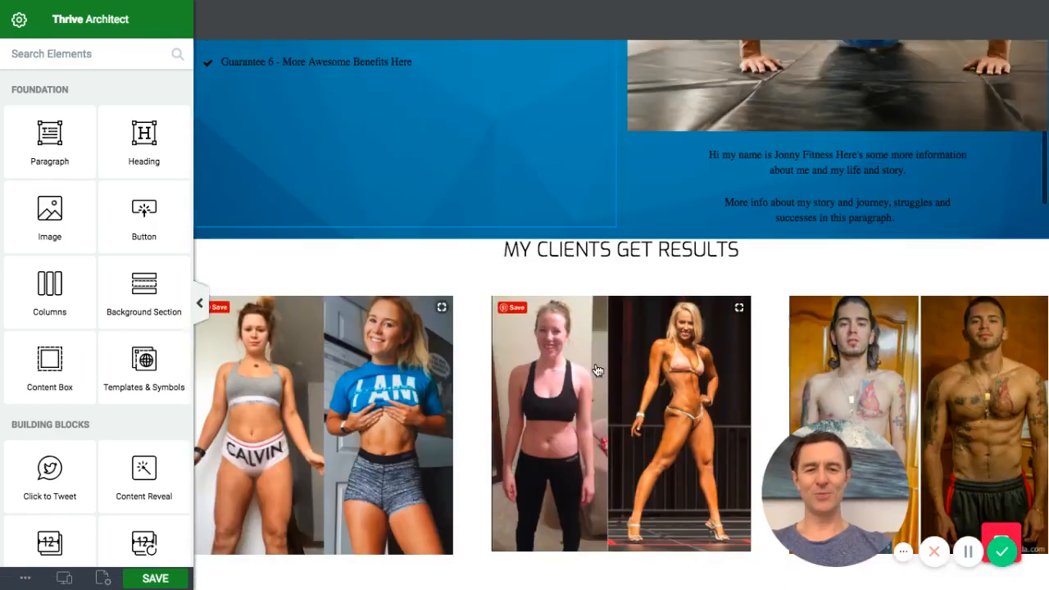
scroll(597, 365, down, 7)
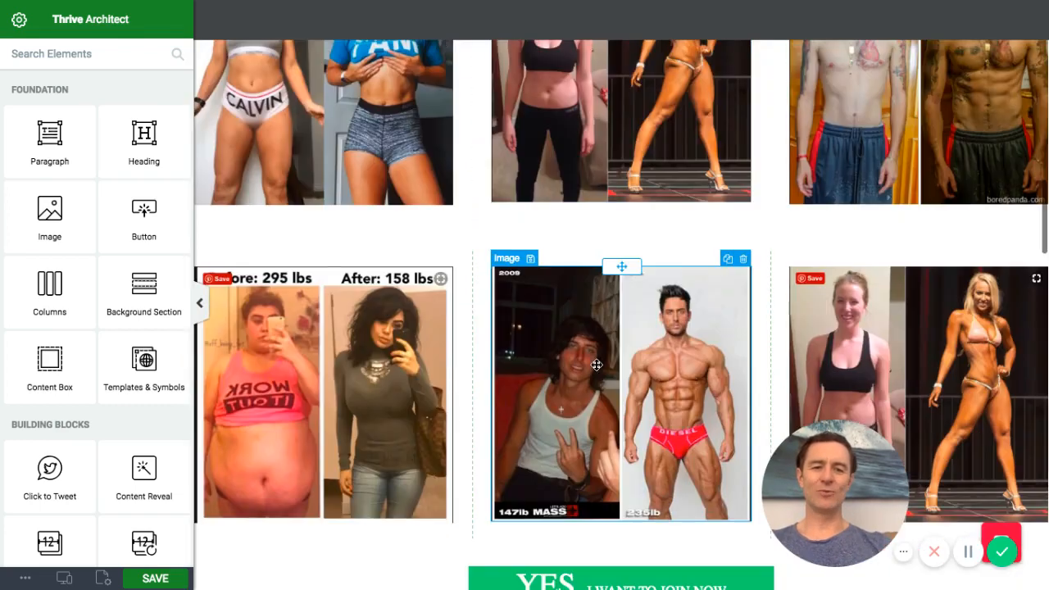
scroll(596, 364, down, 2)
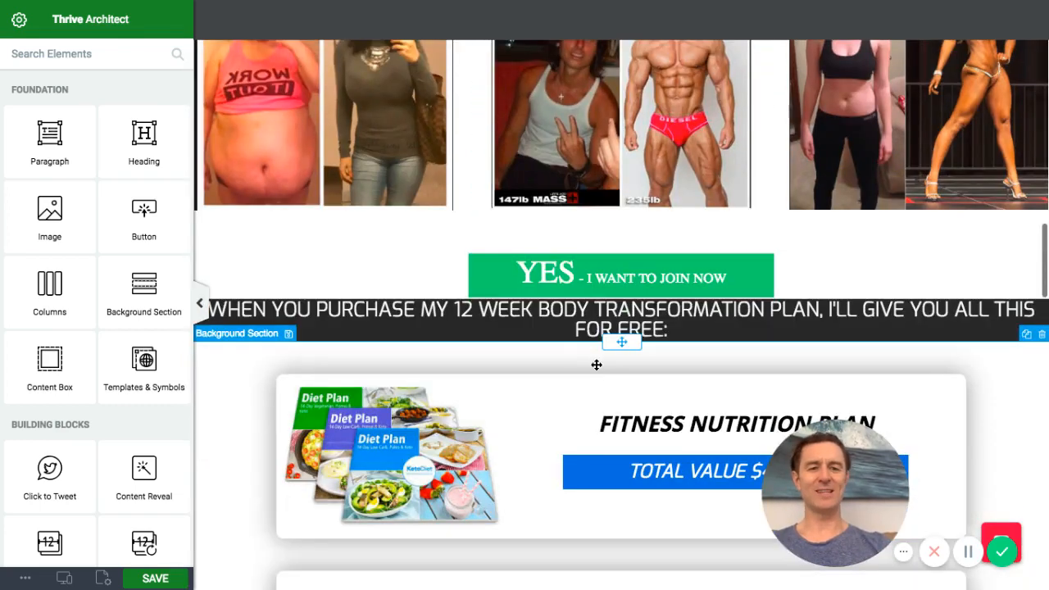
scroll(597, 365, down, 2)
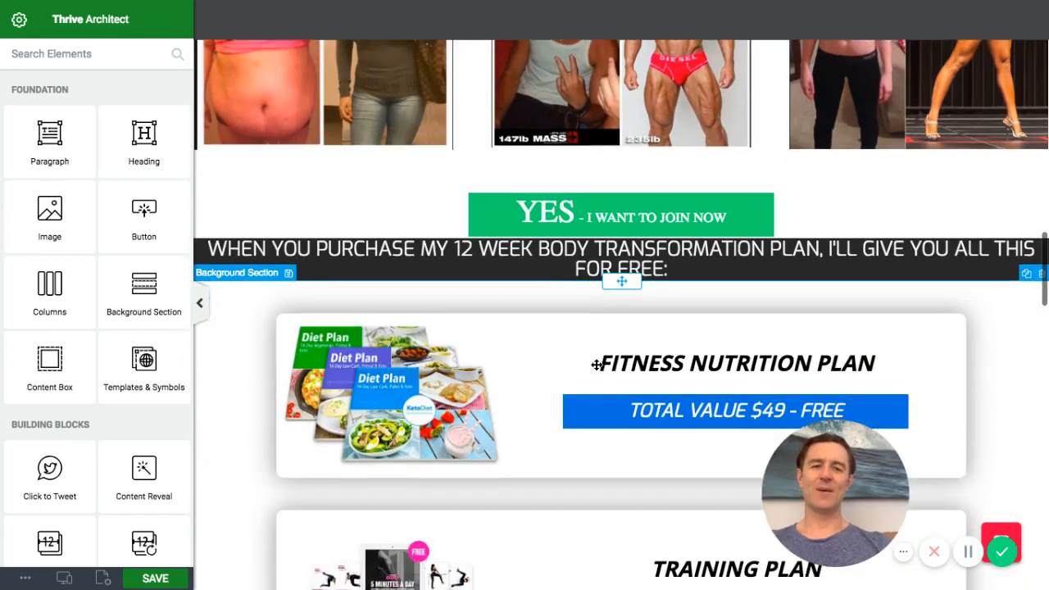
scroll(596, 365, down, 1)
scroll(596, 364, down, 1)
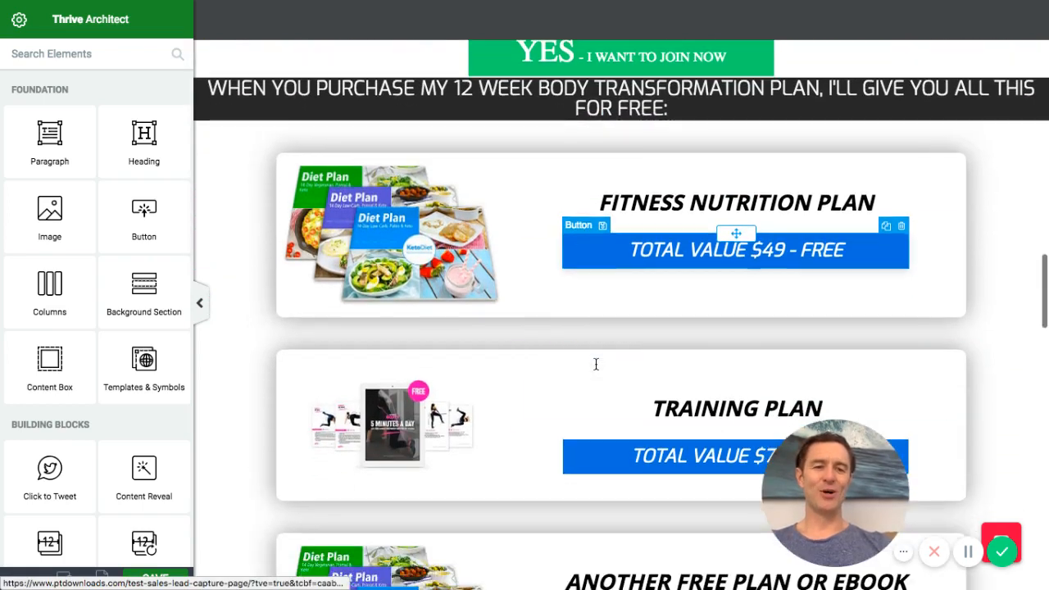
scroll(607, 238, down, 3)
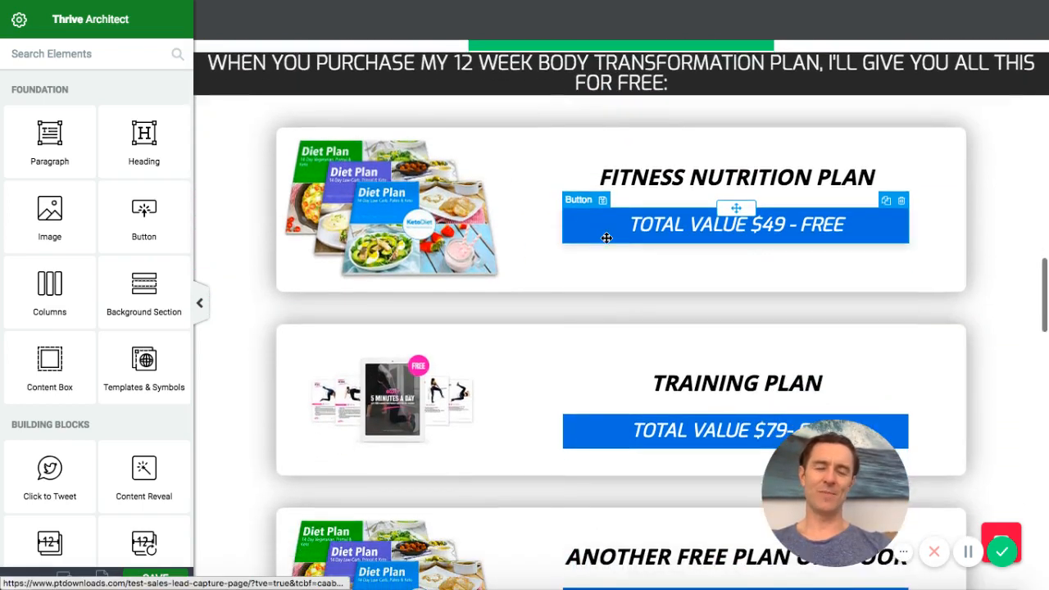
scroll(606, 238, down, 3)
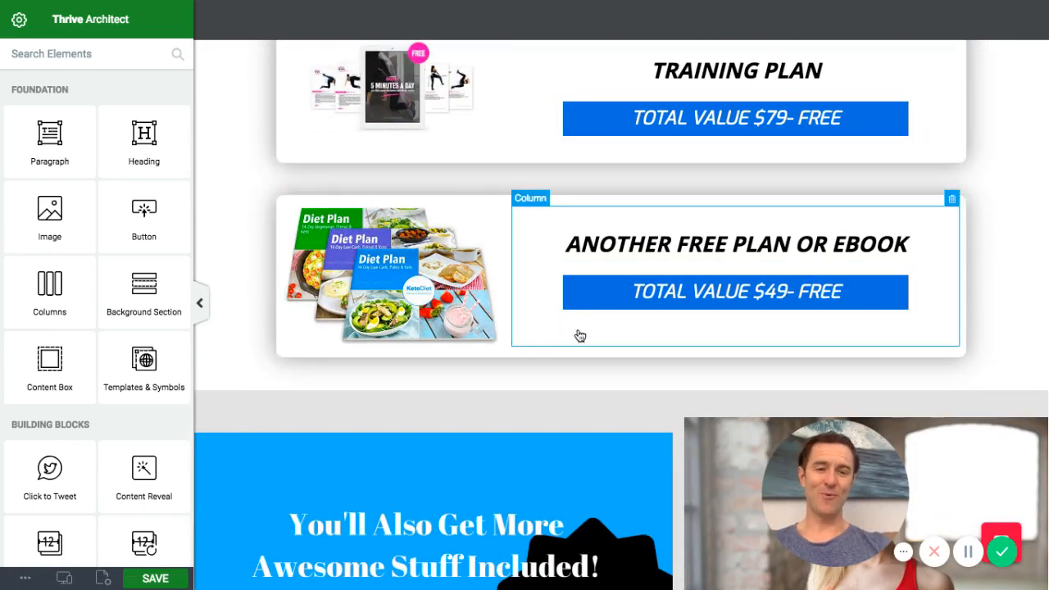
Examine the funnel page's lower sections, including the three bonuses, the total offer value, the devices image and the limited time offer
scroll(579, 334, down, 3)
scroll(579, 333, down, 2)
scroll(578, 330, down, 2)
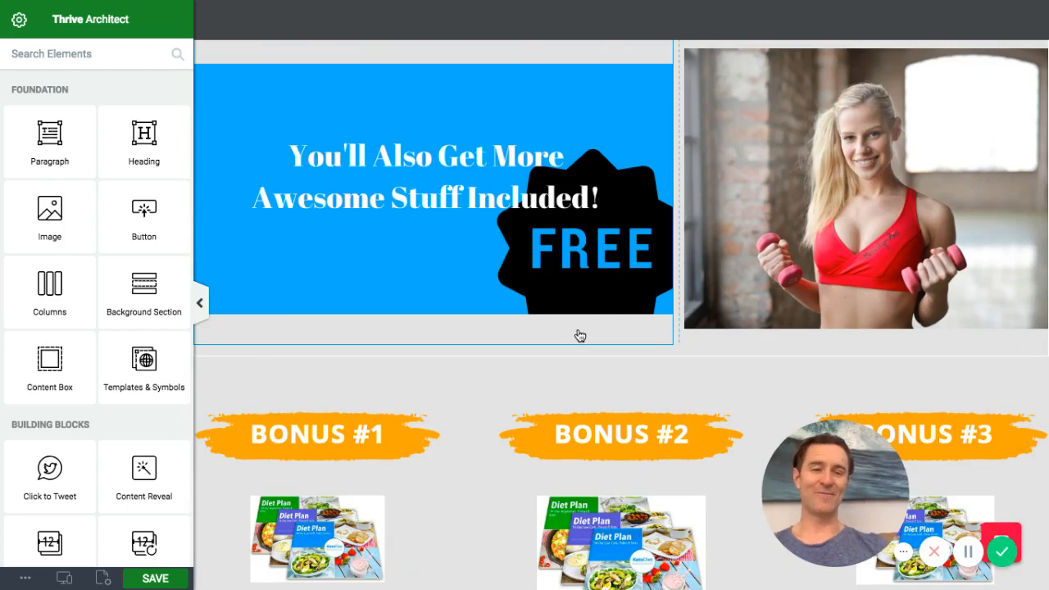
scroll(649, 314, down, 2)
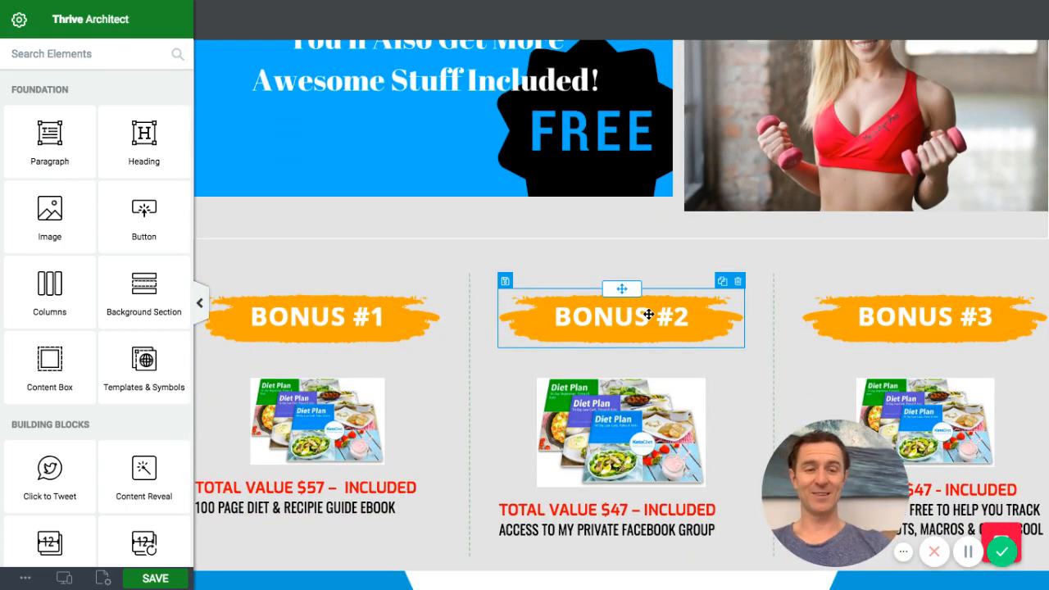
scroll(649, 314, down, 2)
scroll(649, 314, down, 1)
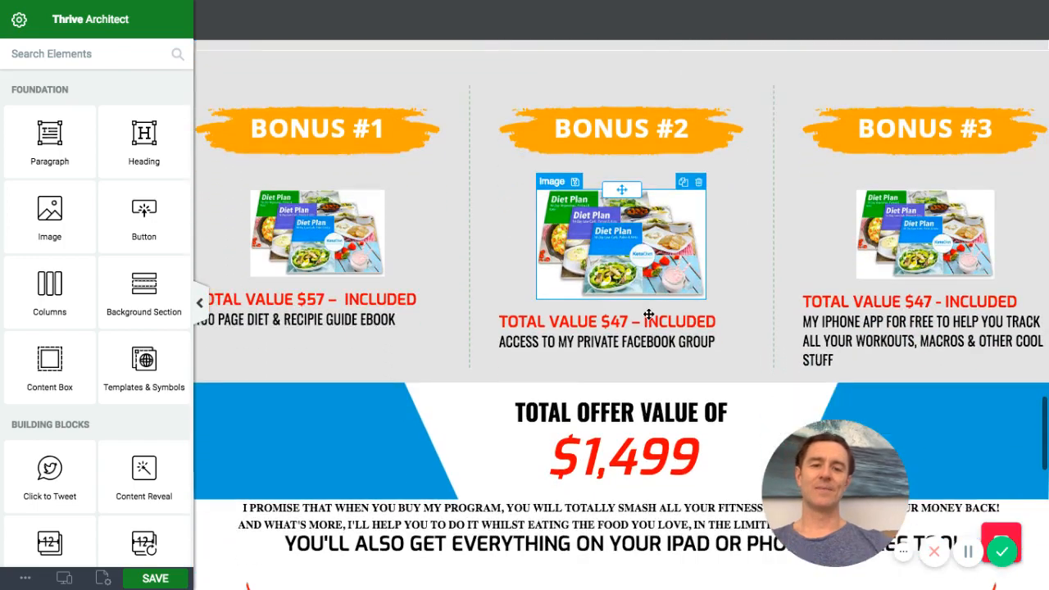
scroll(648, 314, down, 5)
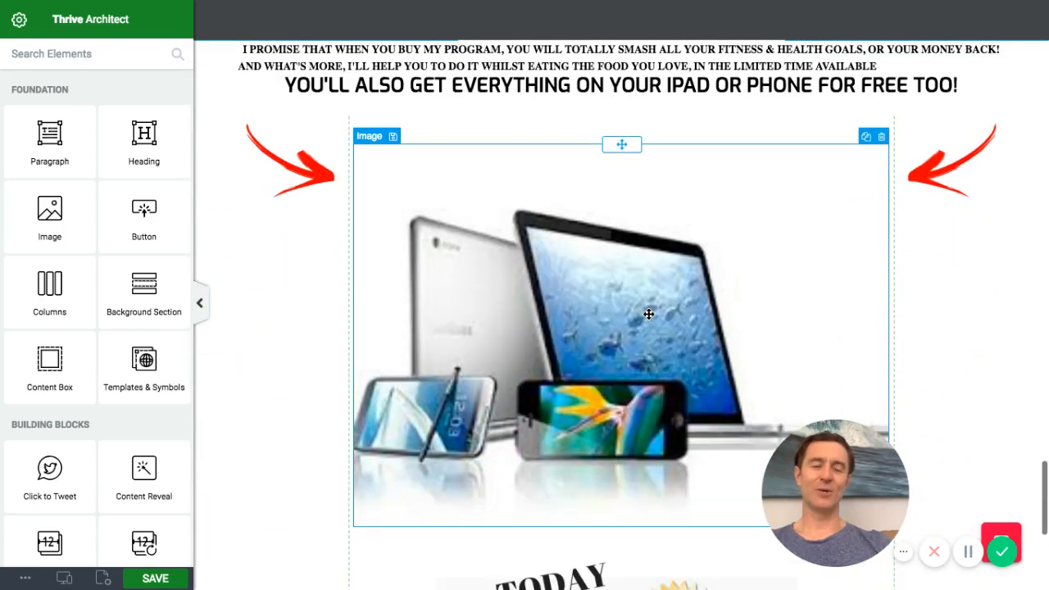
scroll(648, 314, down, 2)
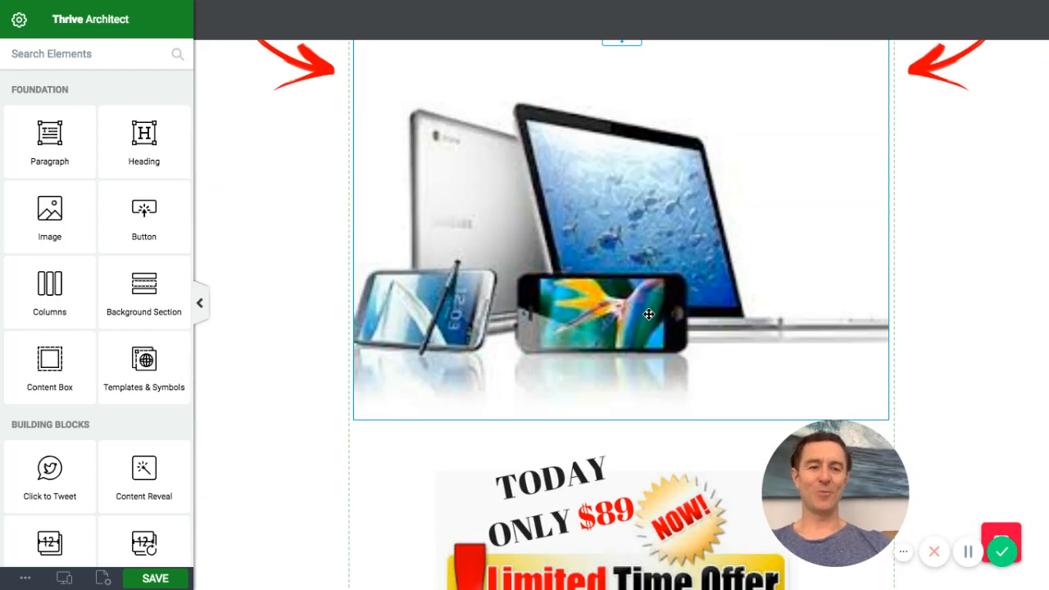
scroll(649, 314, up, 1)
scroll(649, 316, down, 3)
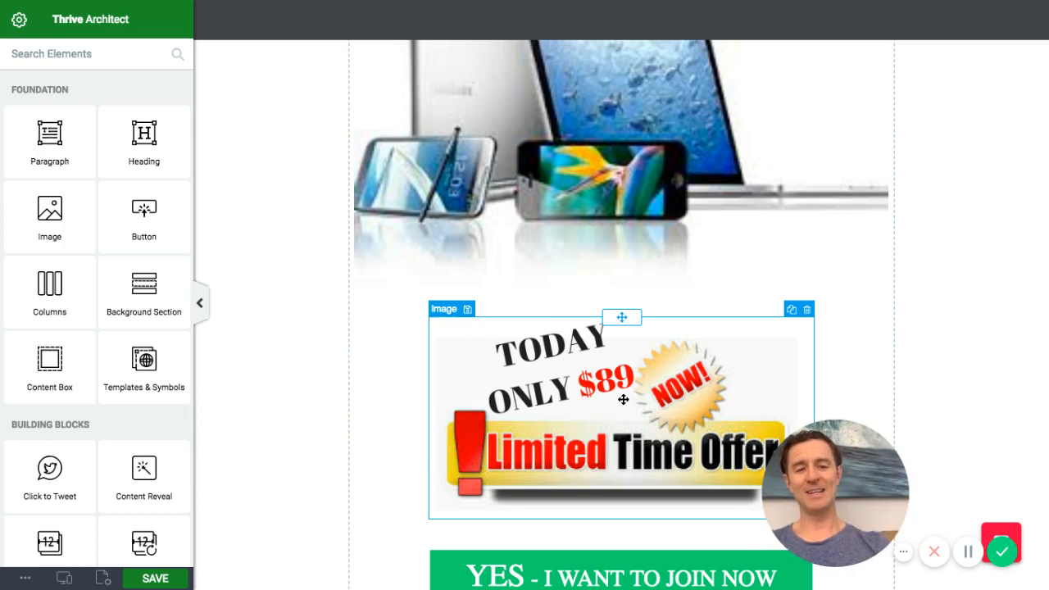
Open the button options of the "YES - I WANT TO JOIN NOW" button below the Limited Time Offer image
scroll(623, 400, down, 3)
click(575, 448)
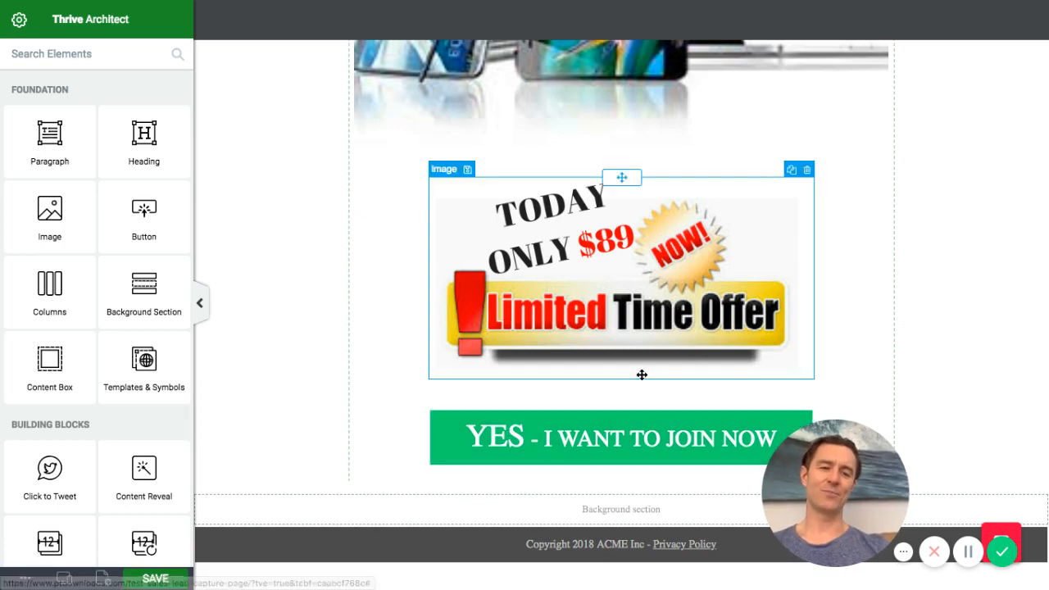
click(441, 423)
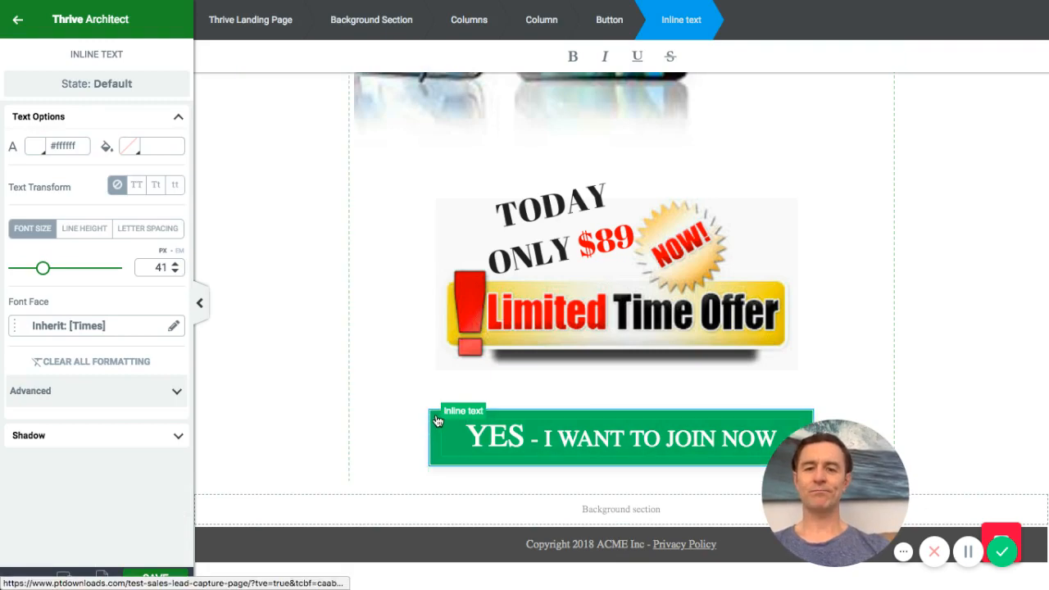
click(438, 421)
click(438, 421)
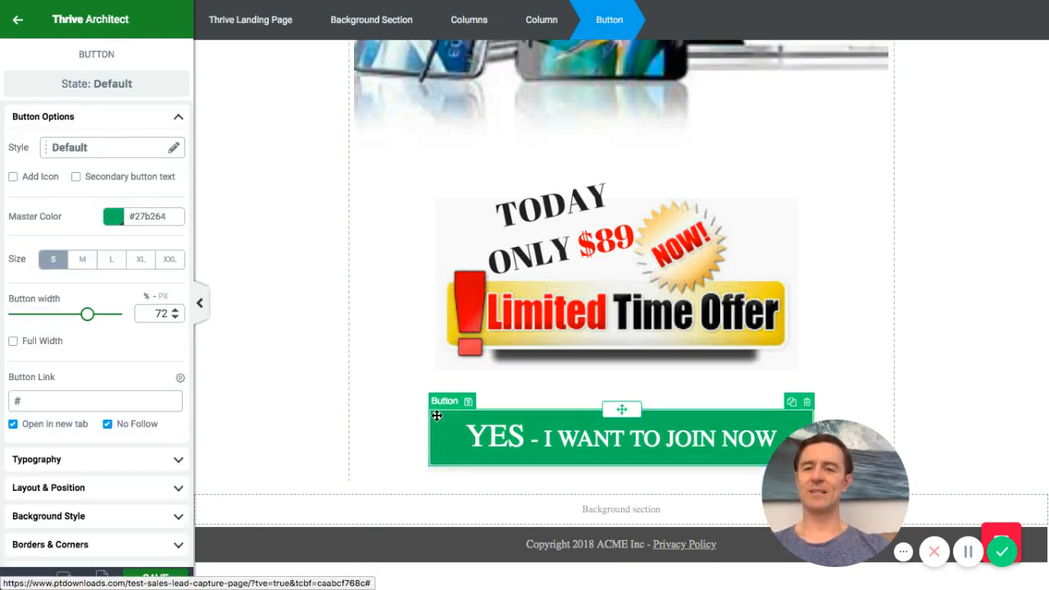
Change the landing page template to the saved landing page "Fit & Strong Club - 12 Week Program Lead Capture Funnel"
click(86, 397)
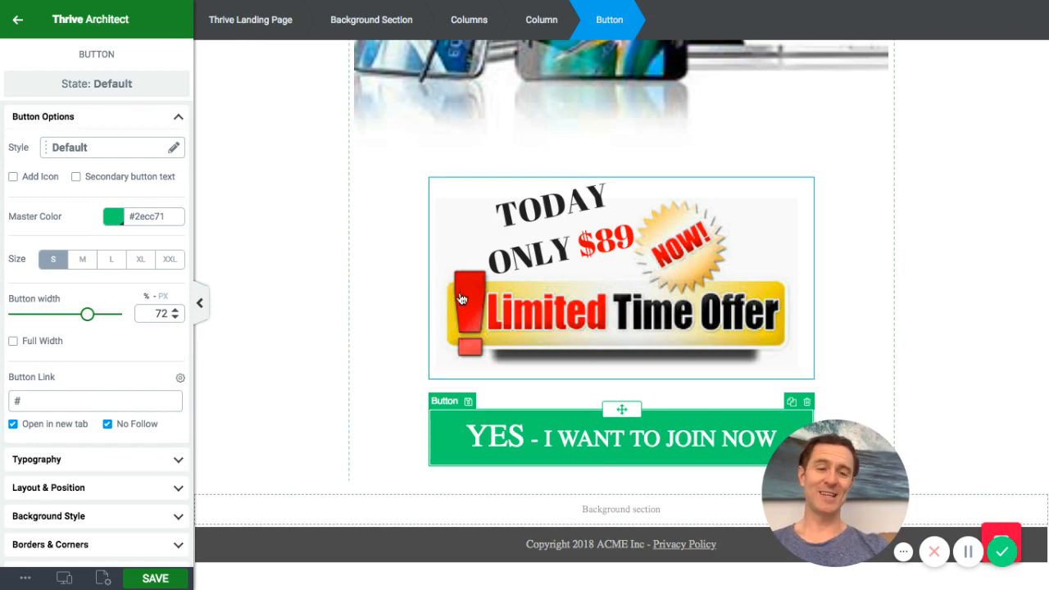
scroll(462, 300, up, 20)
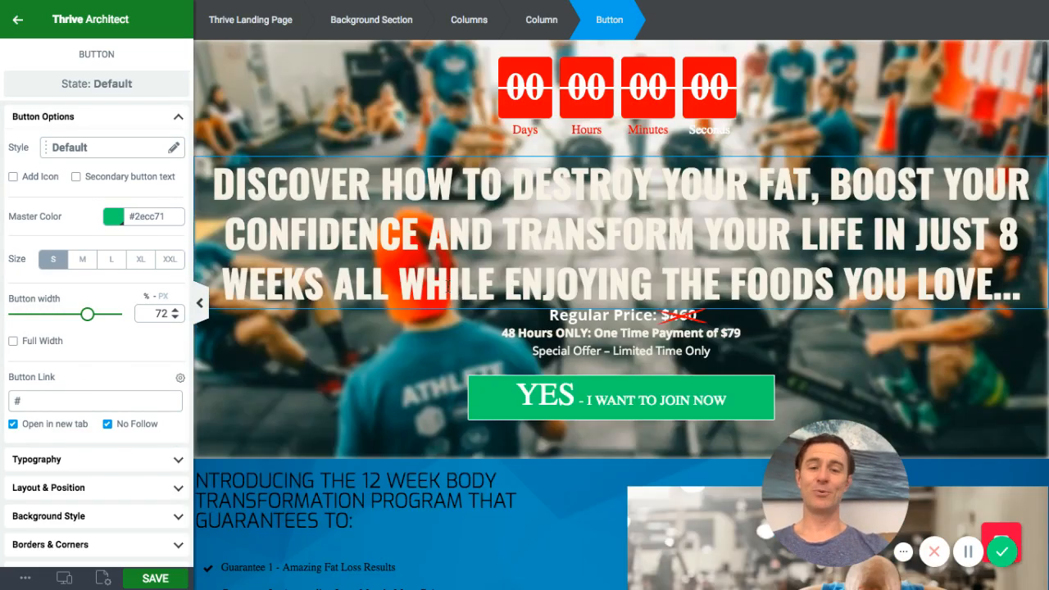
click(102, 579)
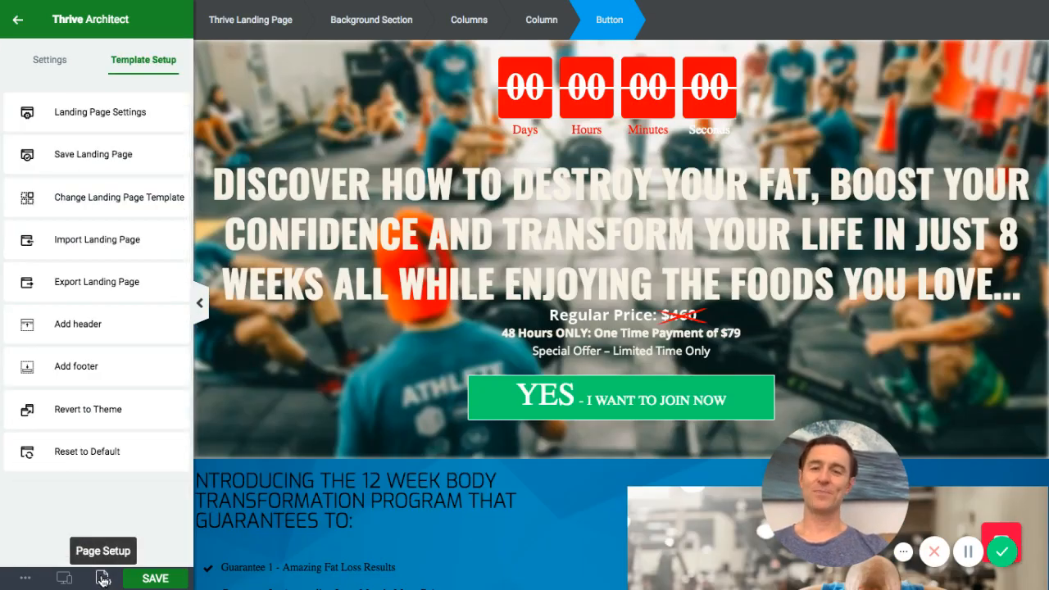
click(118, 195)
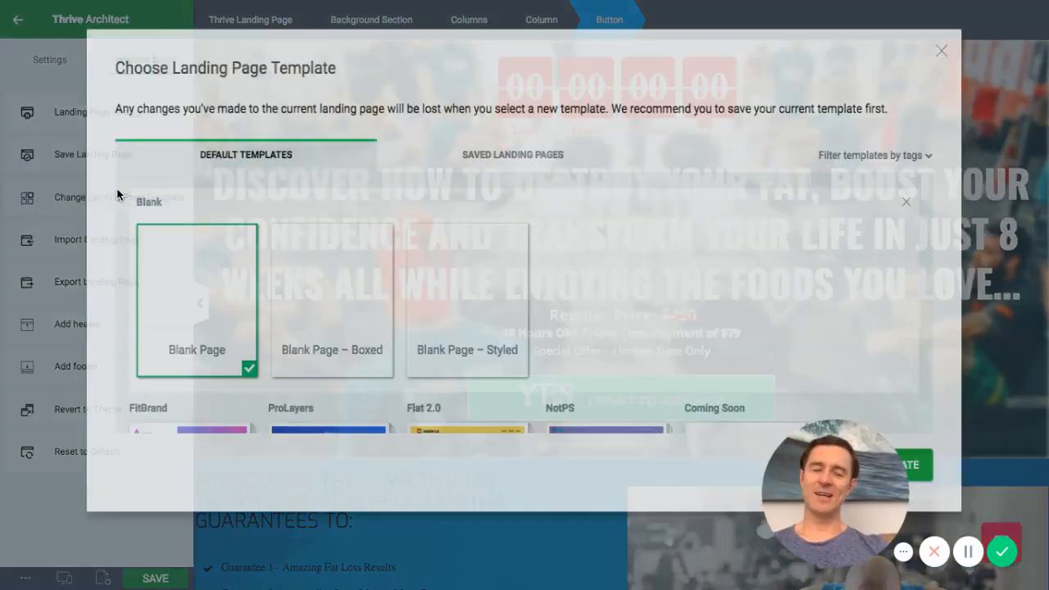
click(482, 155)
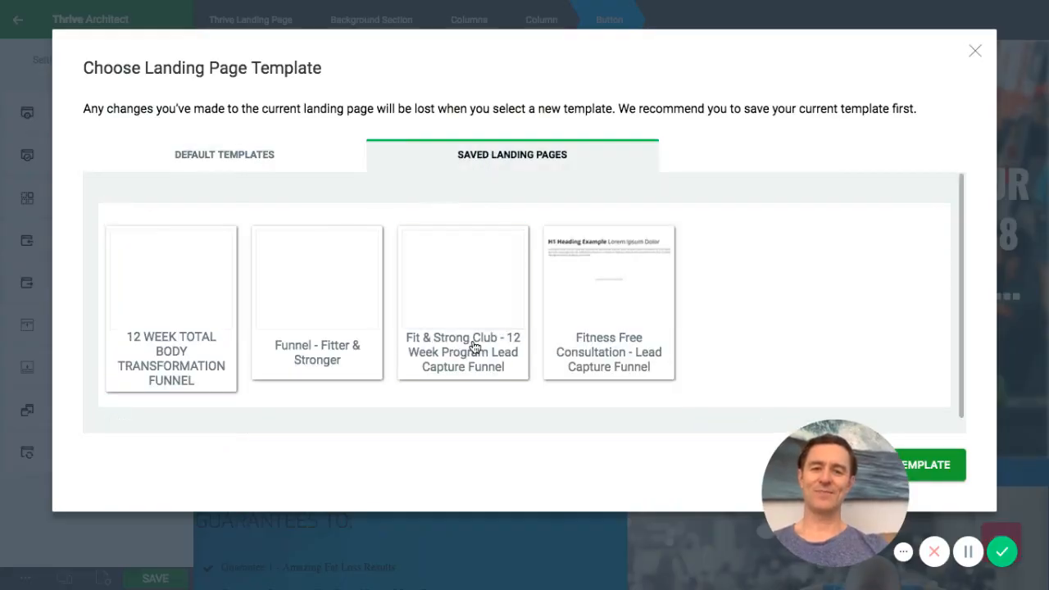
click(475, 349)
click(946, 468)
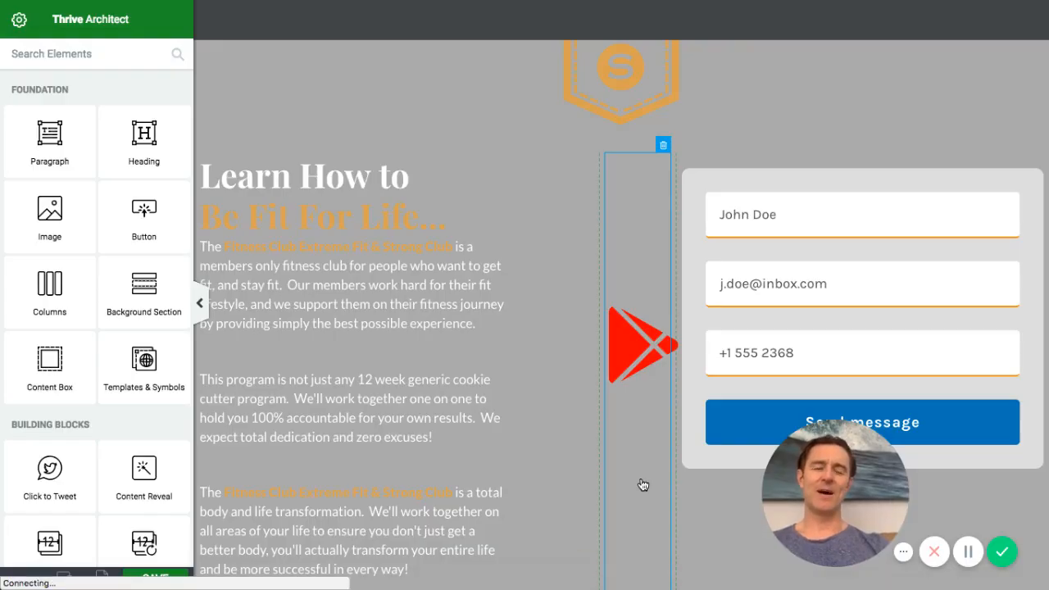
Examine the new template's sections, from the contact form and media logos through the program benefits to the demo video and testimonials
scroll(546, 471, down, 5)
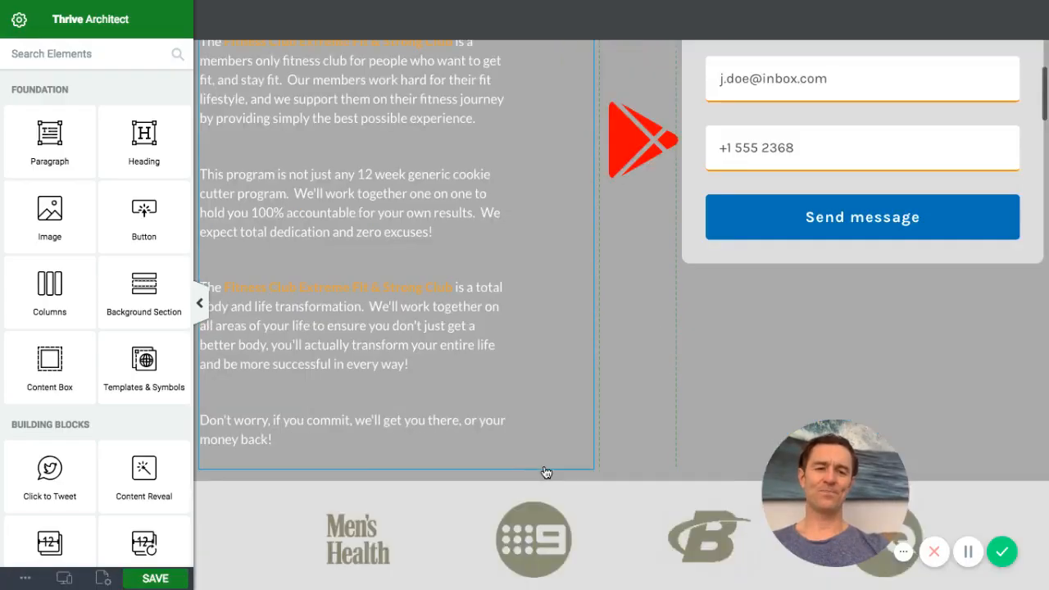
scroll(546, 473, down, 10)
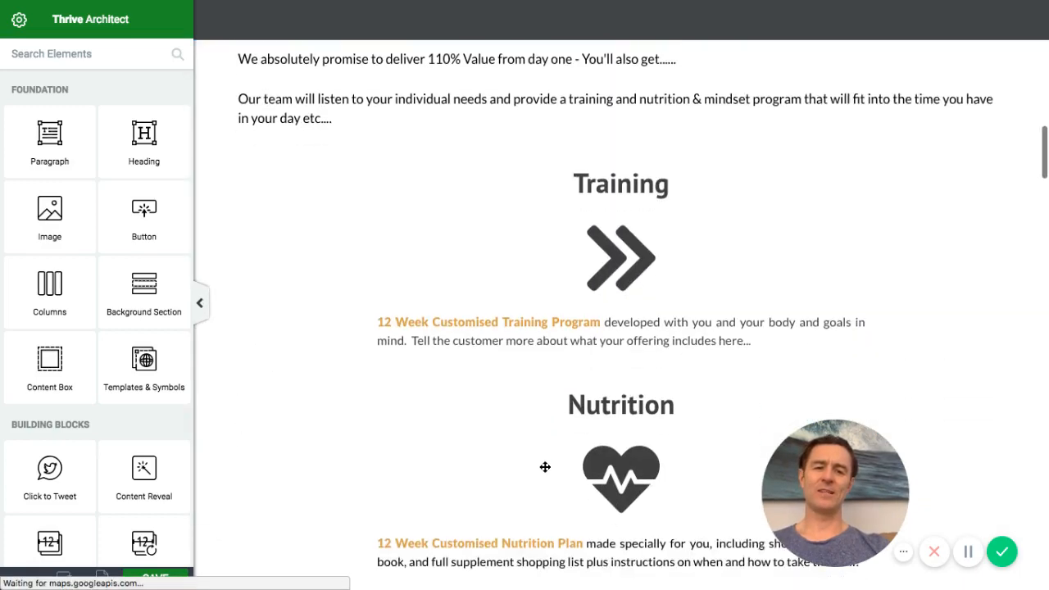
scroll(545, 467, down, 6)
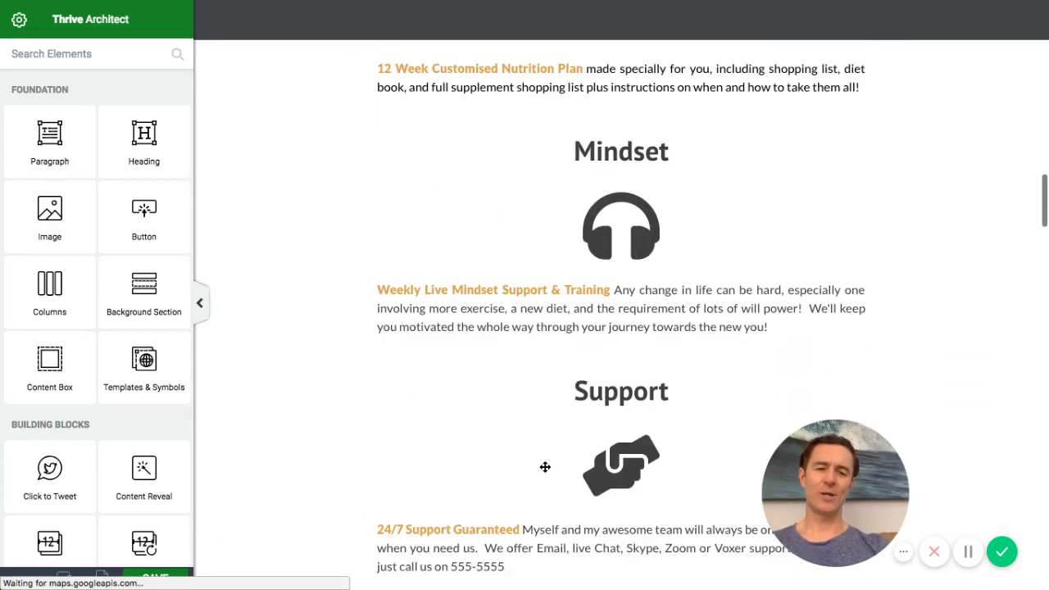
scroll(545, 467, down, 10)
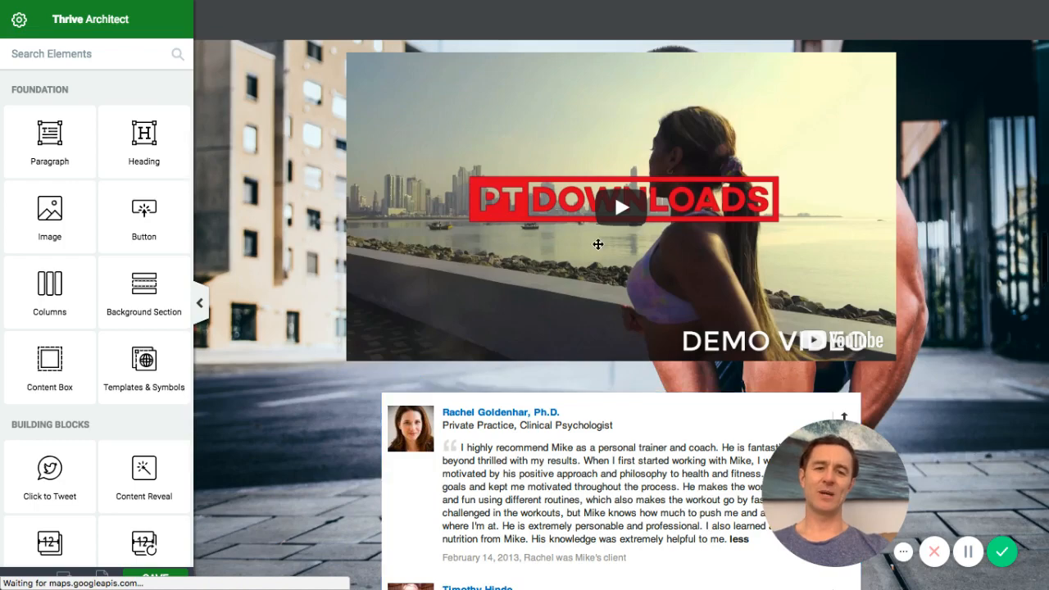
scroll(557, 241, down, 6)
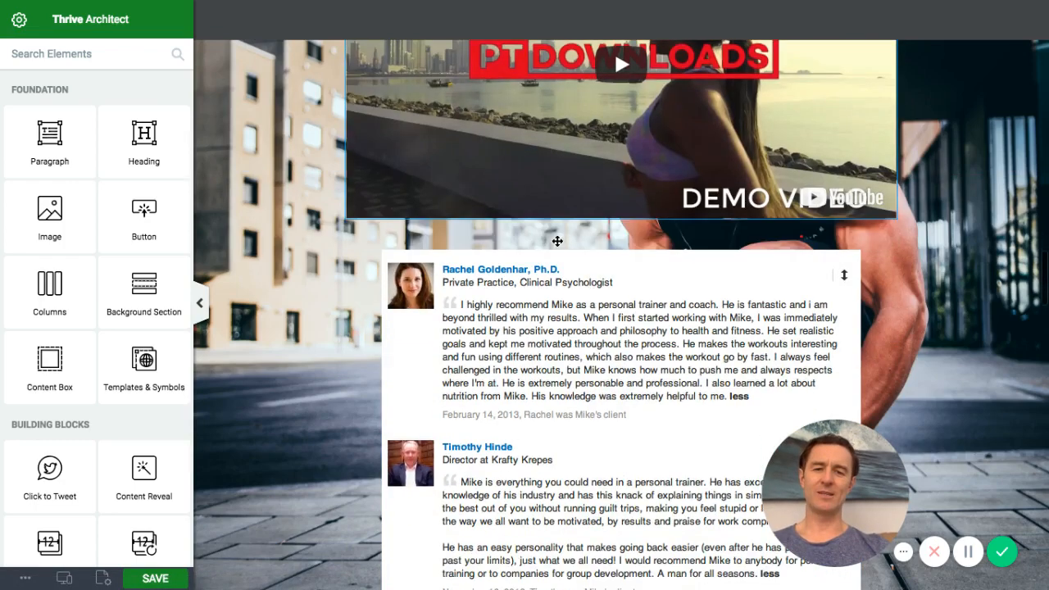
scroll(557, 241, down, 10)
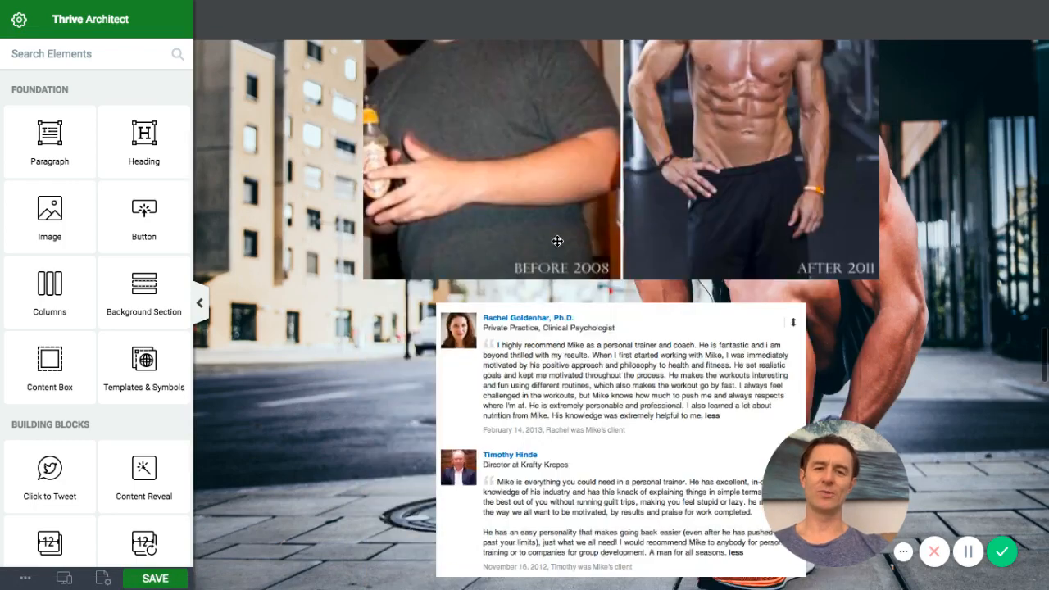
scroll(557, 241, down, 5)
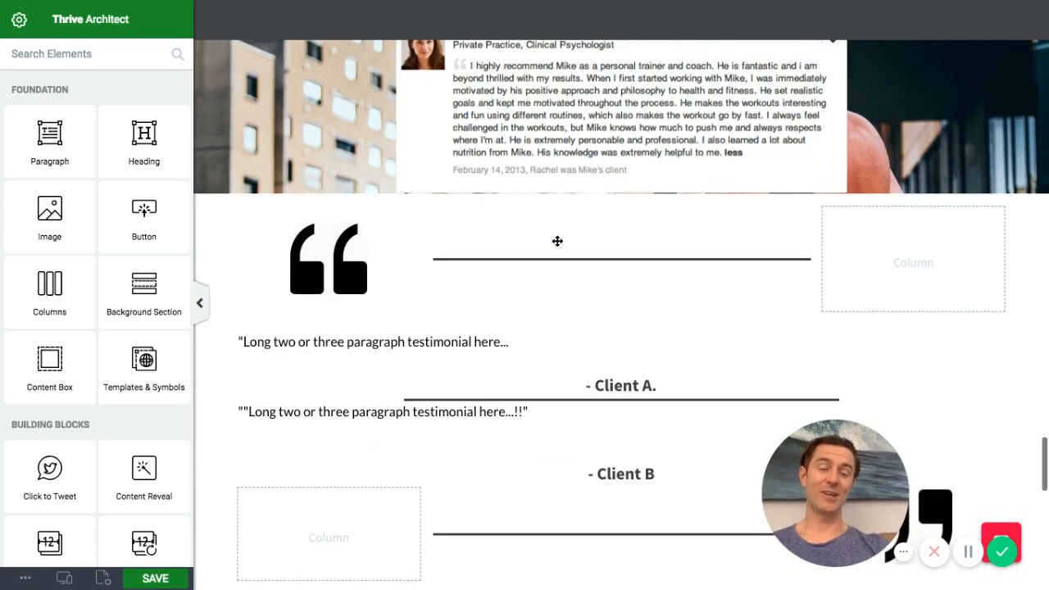
scroll(557, 241, up, 4)
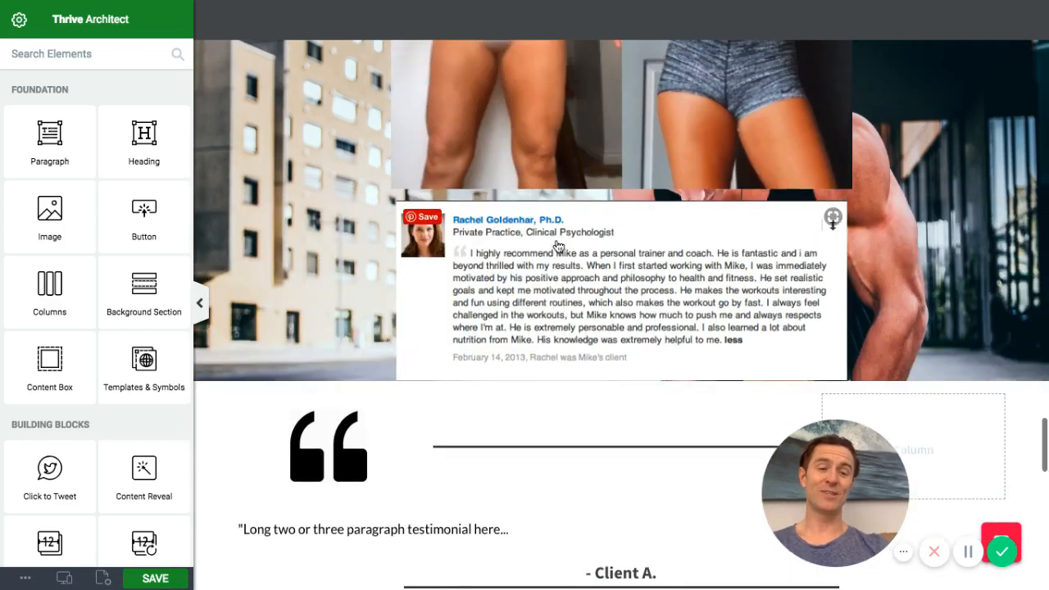
scroll(558, 247, up, 15)
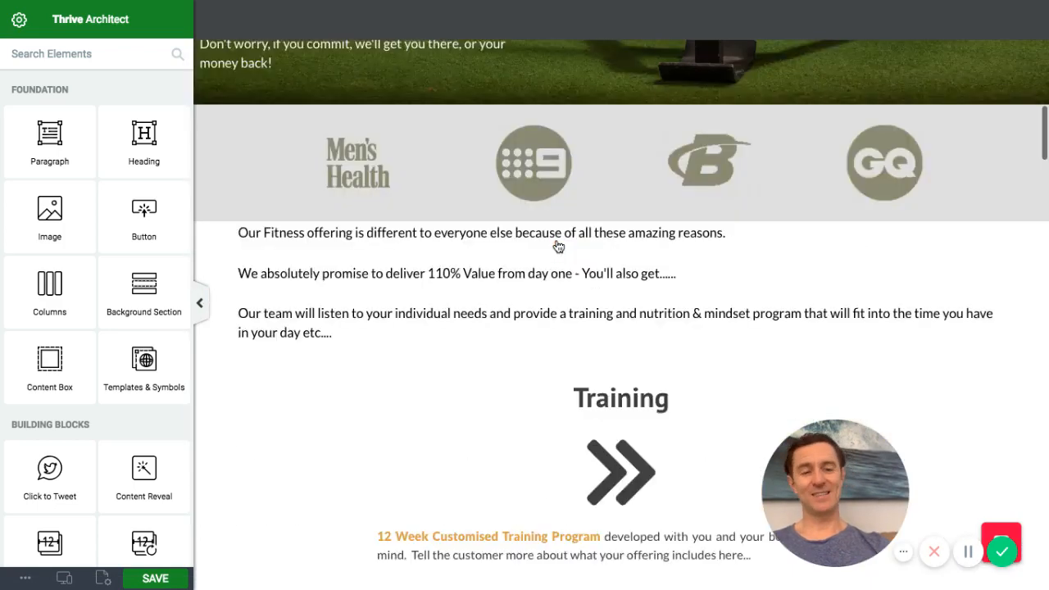
scroll(557, 246, up, 4)
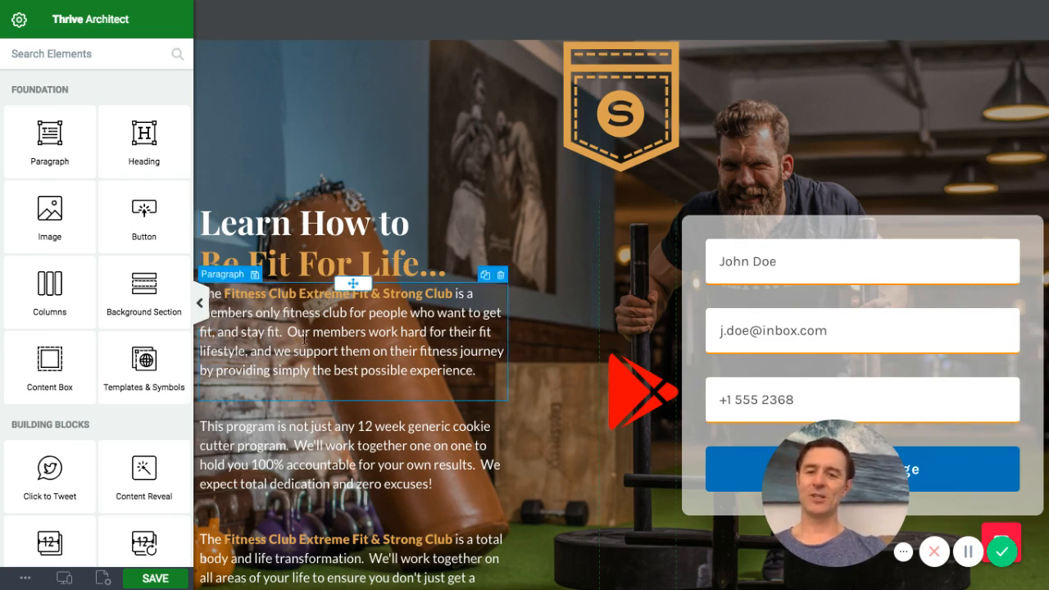
Save the landing page, exit the editor and check the published page's upper sections
click(155, 580)
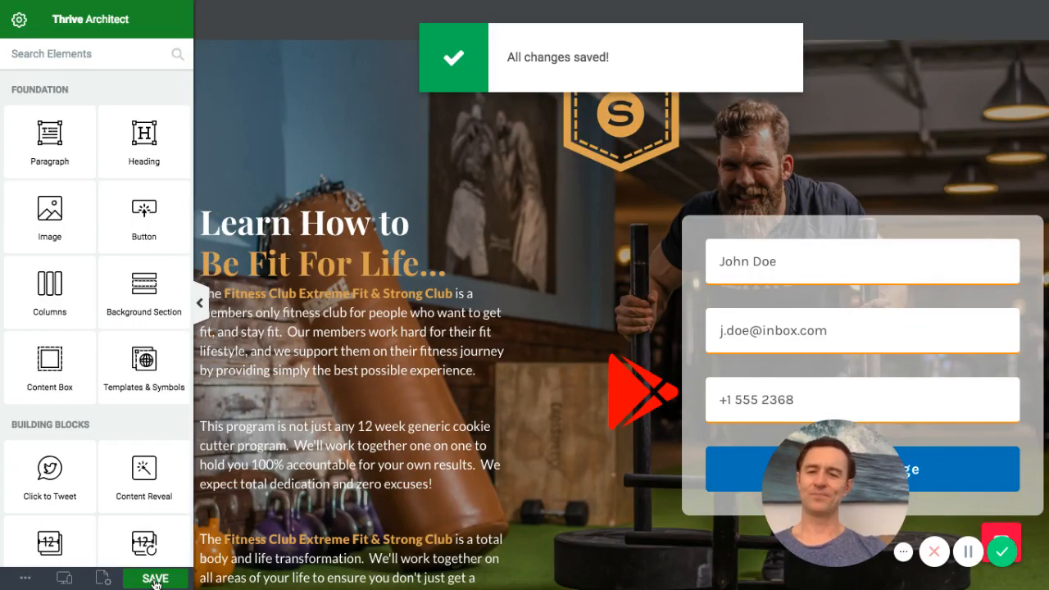
click(24, 579)
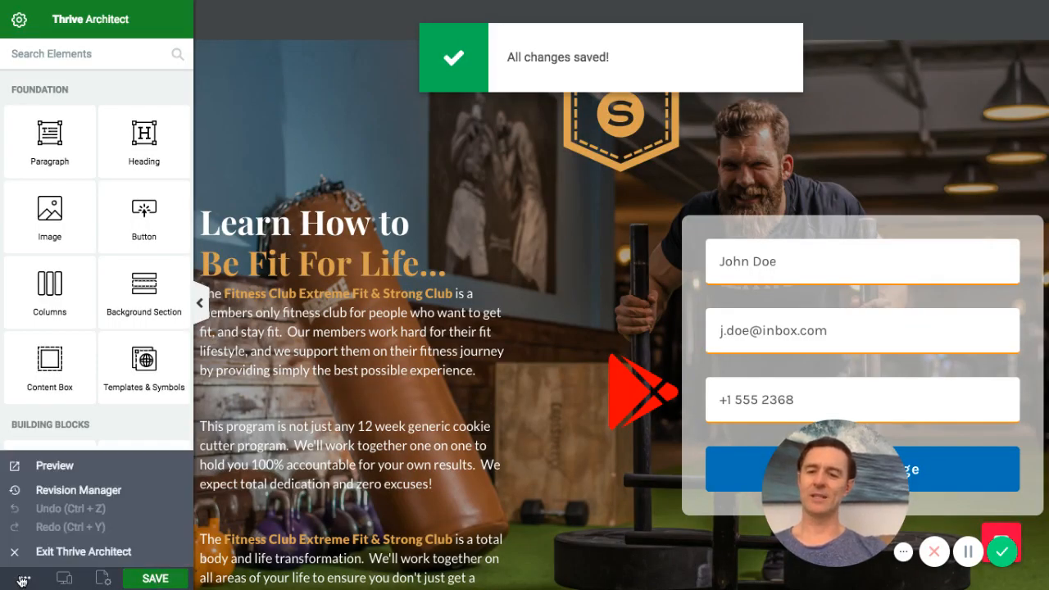
click(67, 553)
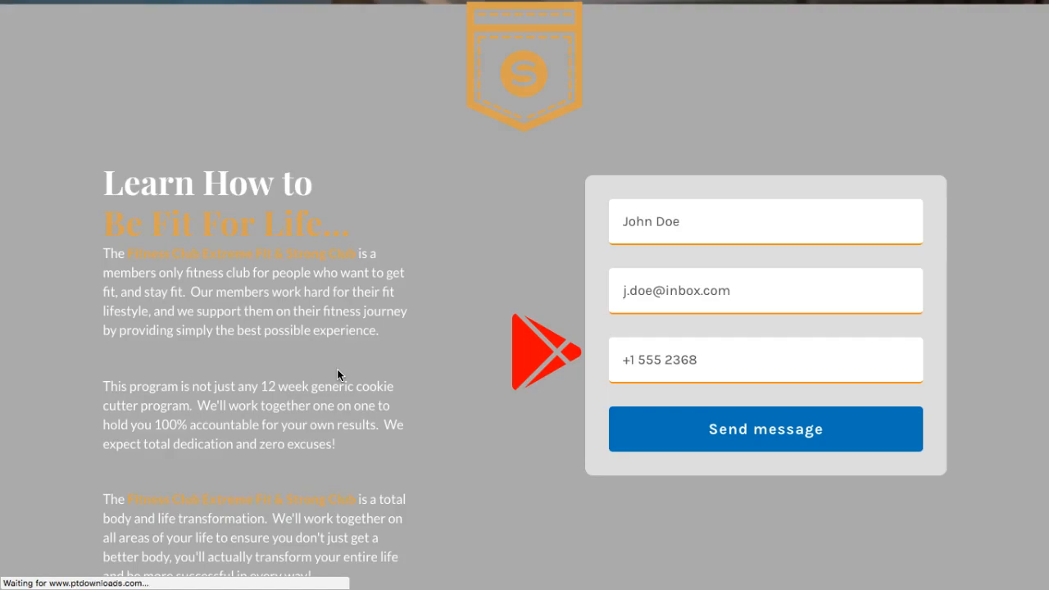
scroll(337, 369, down, 12)
scroll(338, 369, down, 6)
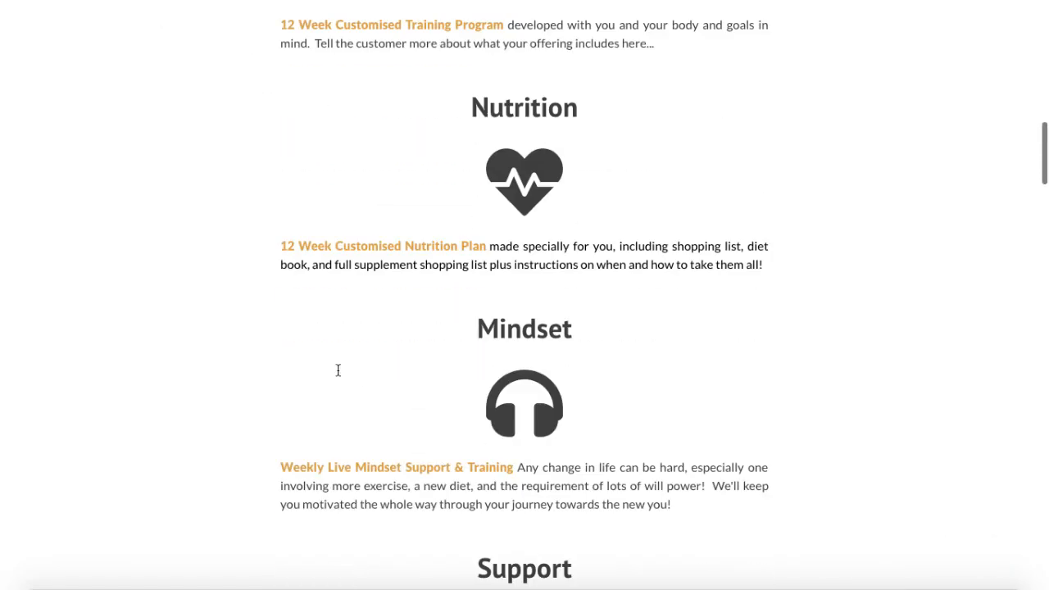
scroll(337, 374, up, 9)
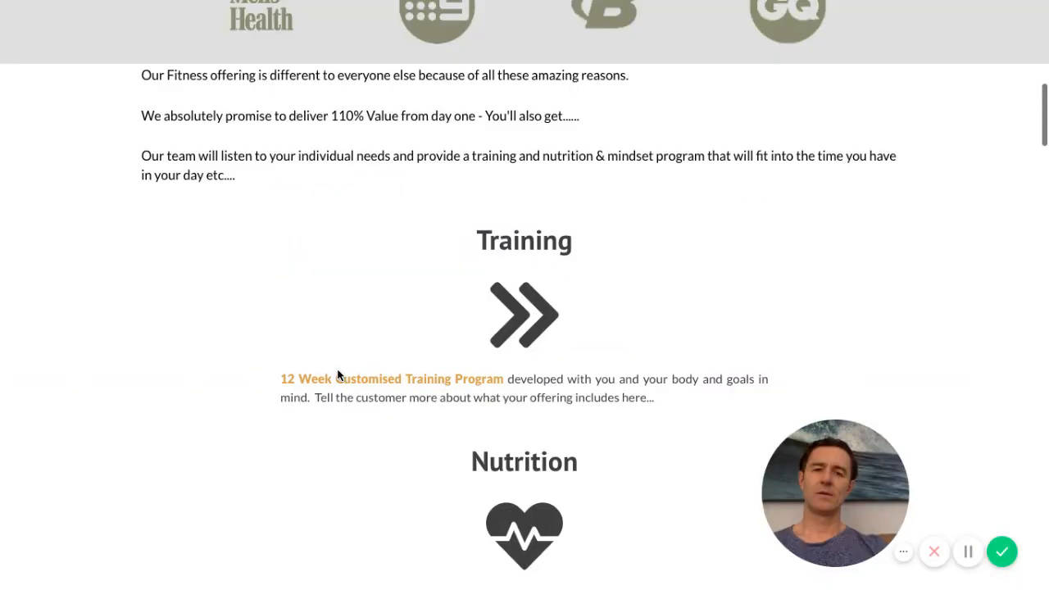
scroll(337, 373, up, 10)
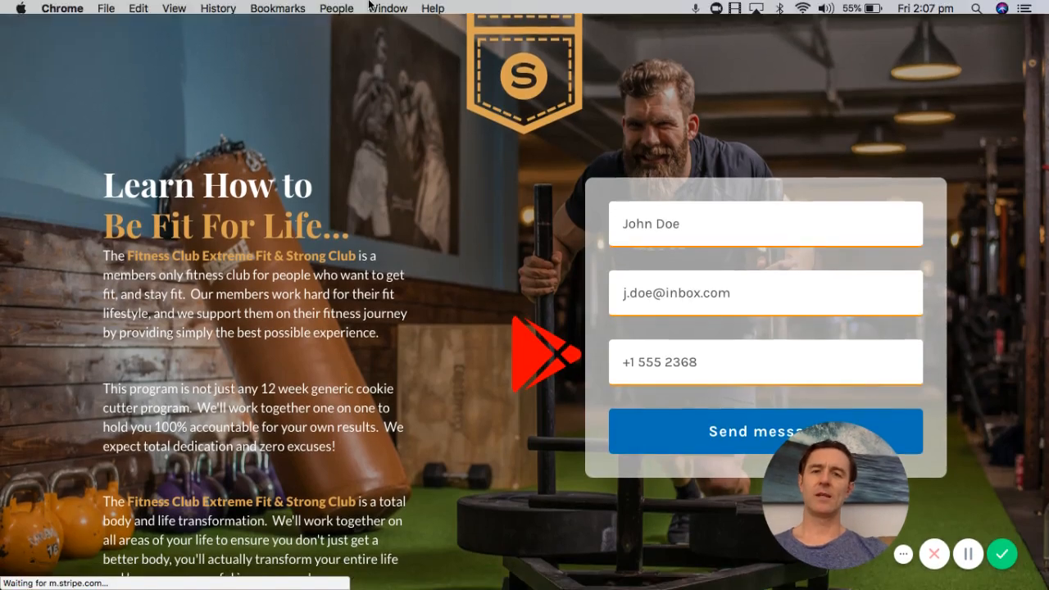
Leave the published page and open the site's list of created landing pages for editing or deleting
mouse_move(369, 4)
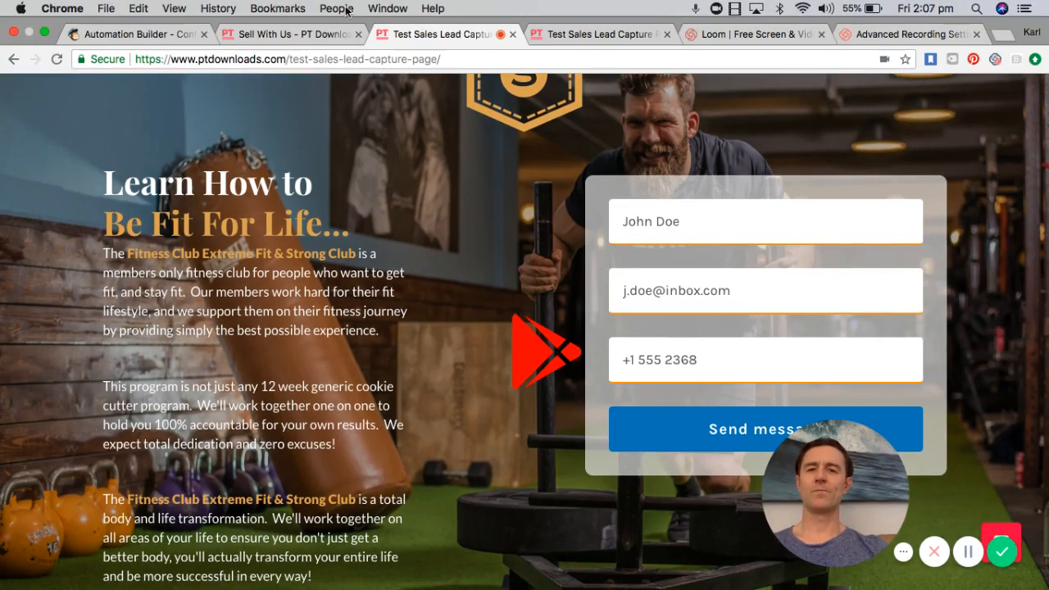
click(324, 34)
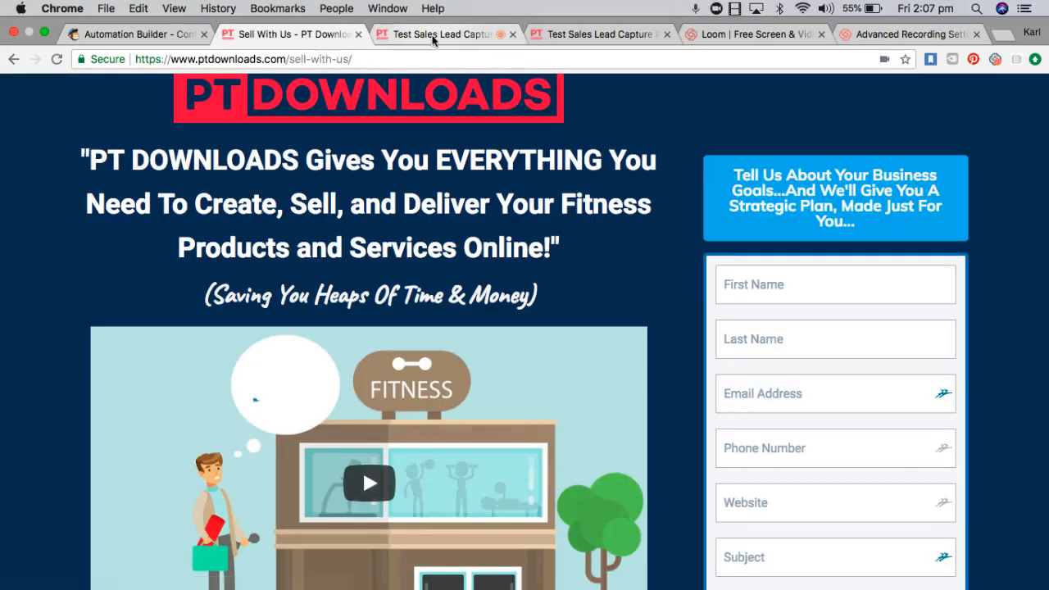
click(434, 34)
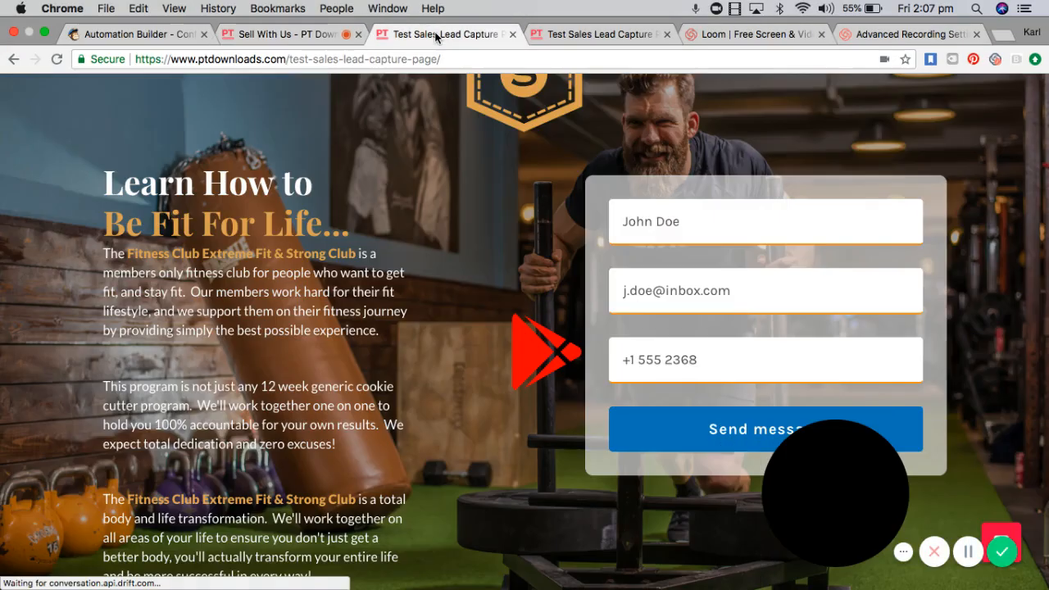
click(13, 59)
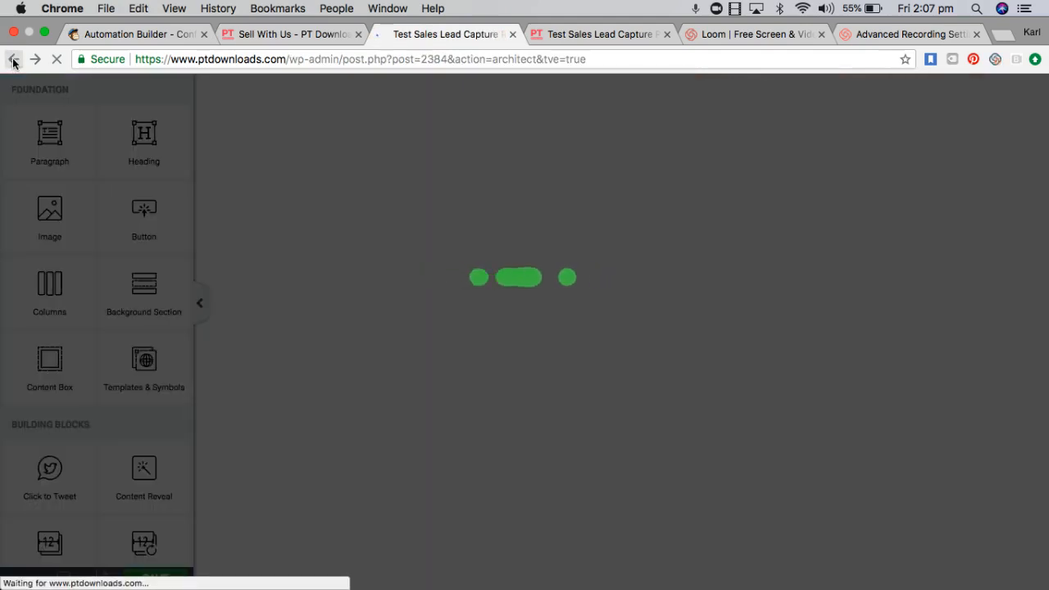
click(13, 59)
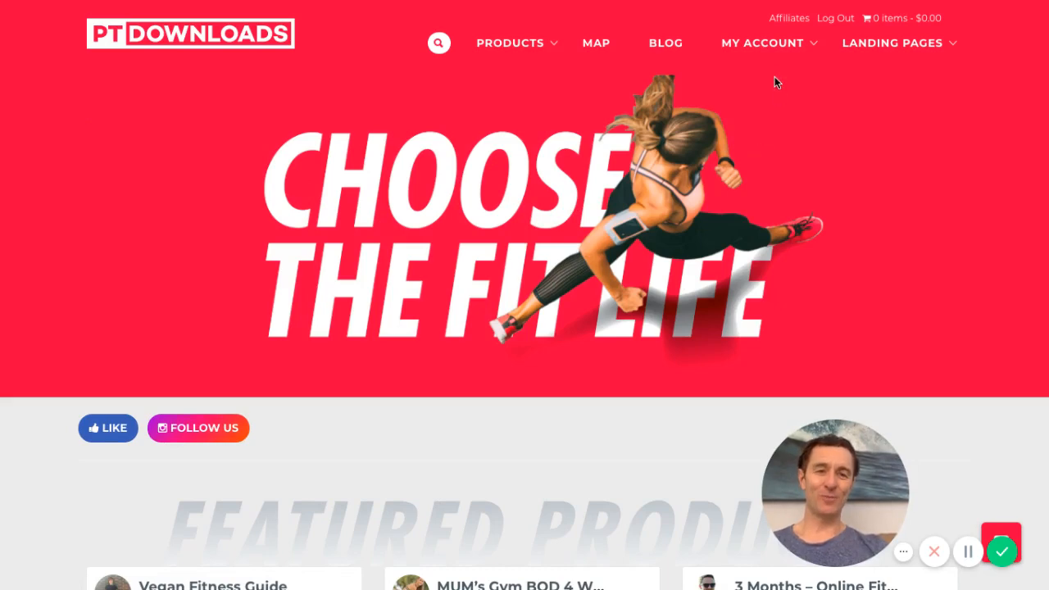
mouse_move(871, 49)
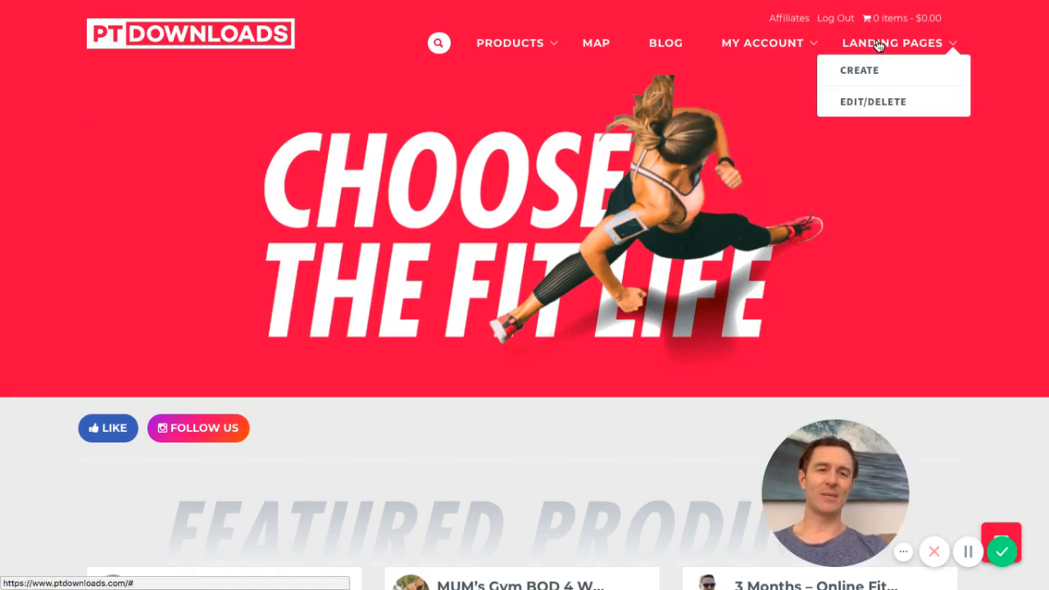
click(861, 104)
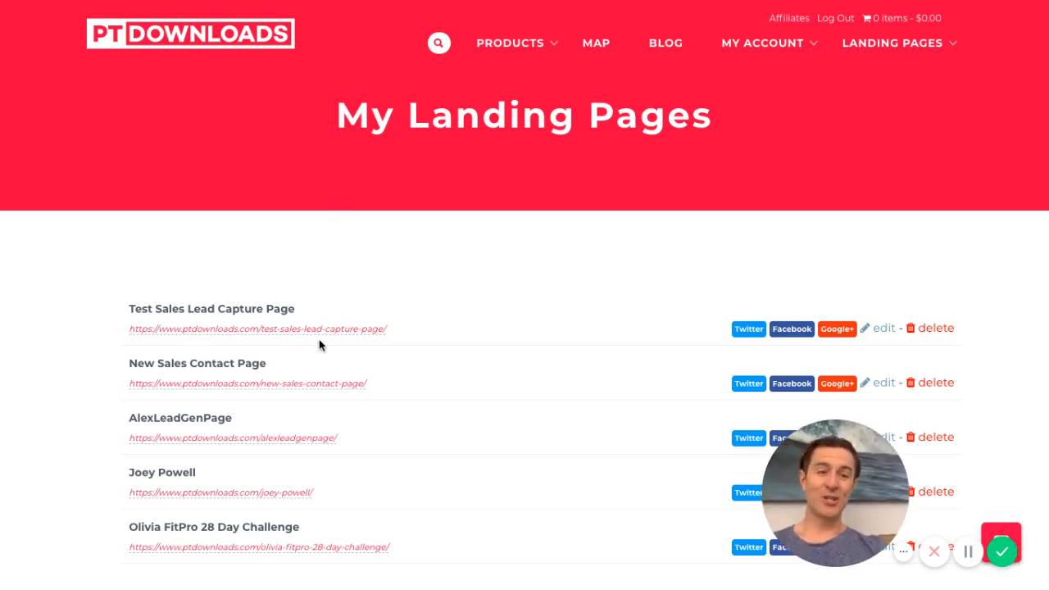
Start a Facebook share of the Test Sales Lead Capture Page with the message "hey everyone, checkout my new sales page!"
drag(130, 330, 389, 331)
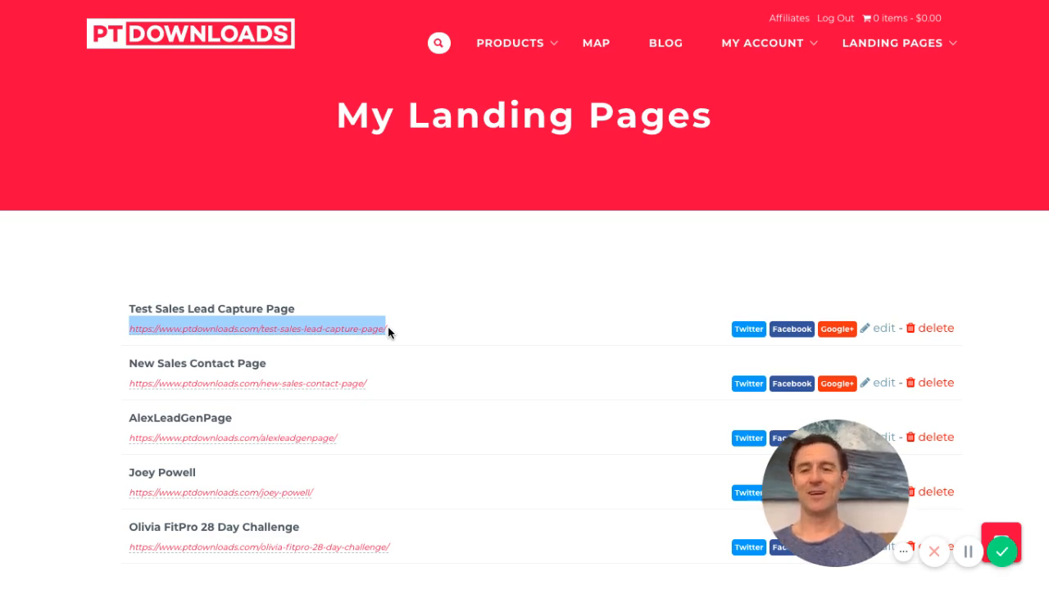
click(426, 328)
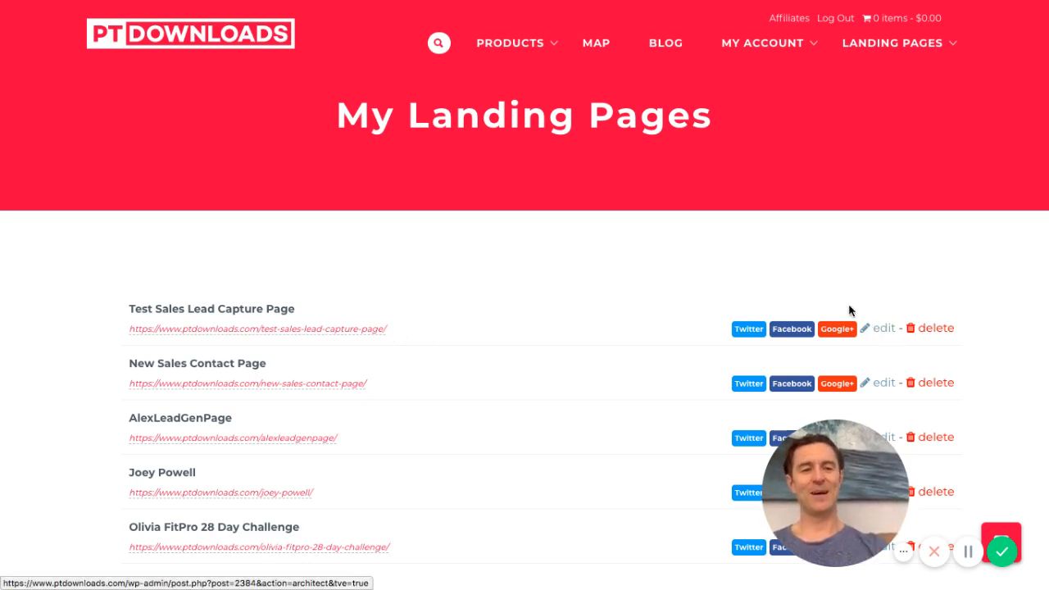
click(791, 331)
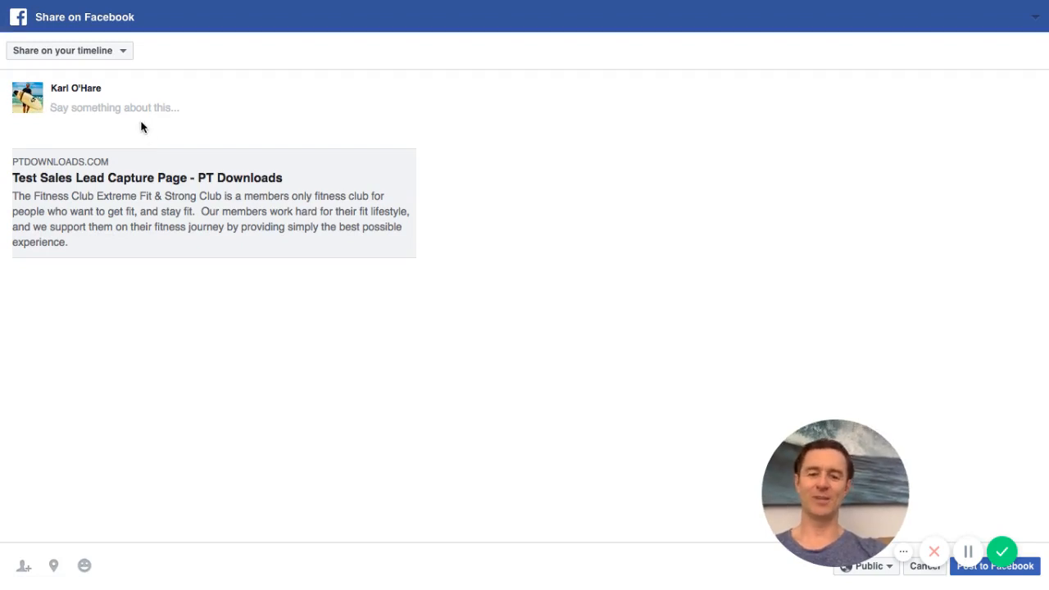
text(hey everyone)
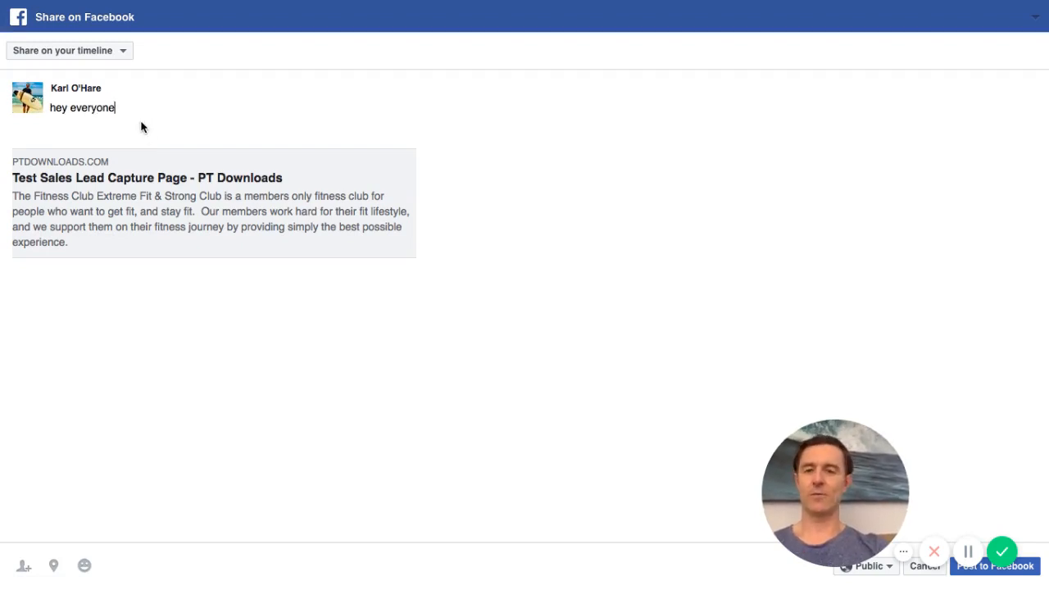
text(, checkout )
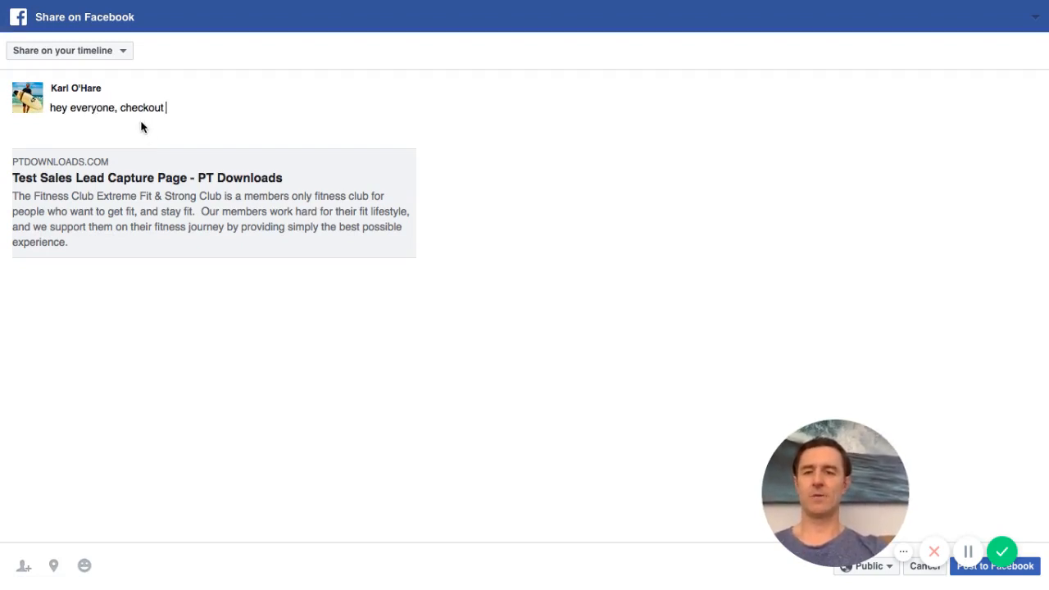
text(my new s)
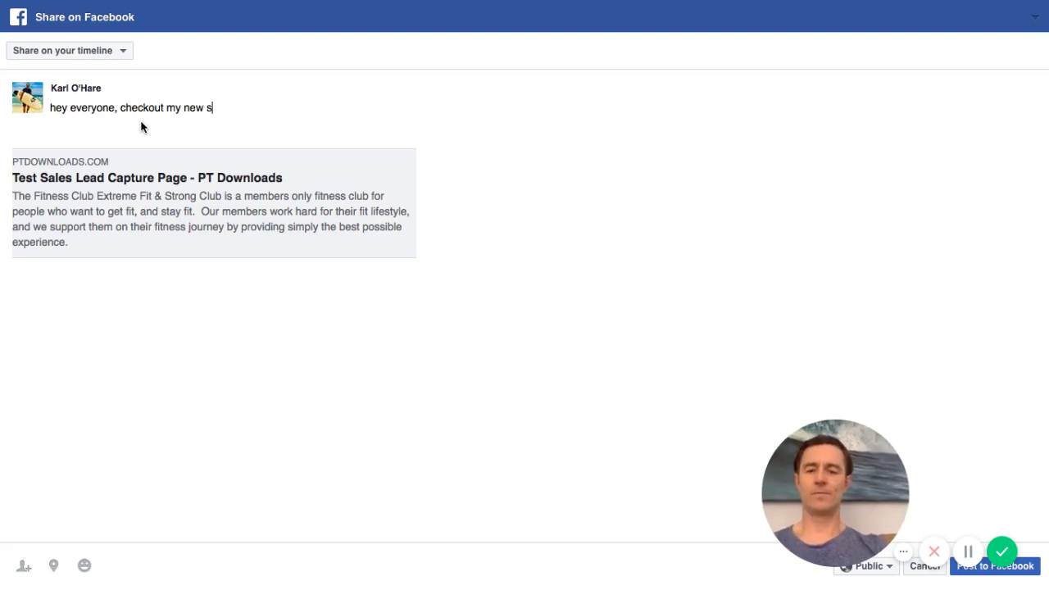
text(ales page!)
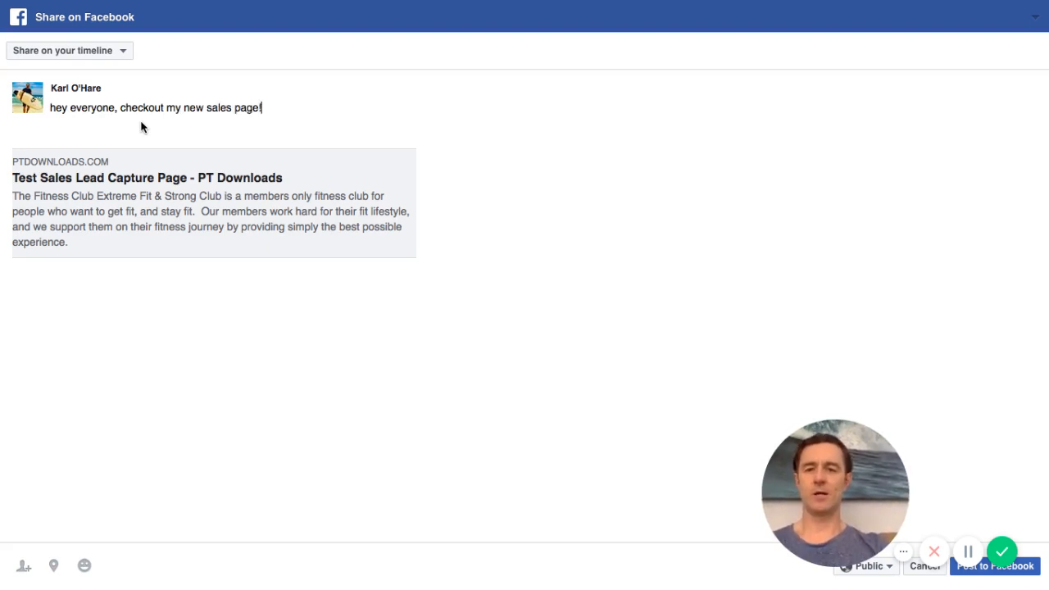